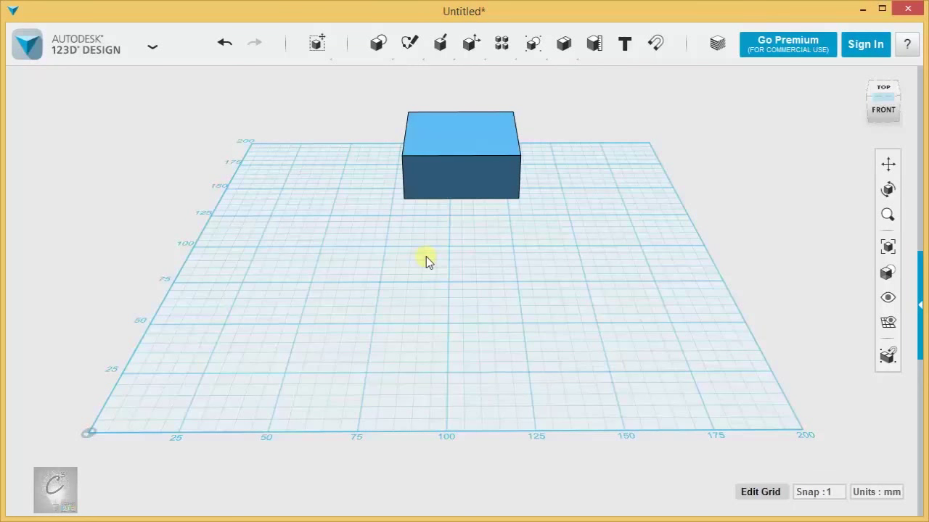
# Draw a closed four-corner polyline outline on the grid
pyautogui.moveTo(393, 40)
pyautogui.moveTo(411, 55)
pyautogui.click(530, 77)
pyautogui.click(349, 313)
pyautogui.click(516, 274)
pyautogui.click(668, 384)
pyautogui.click(368, 416)
pyautogui.click(348, 314)
pyautogui.press('Escape')
# Extrude the quadrilateral outline upward to 33 mm
pyautogui.scroll(3, 511, 417)
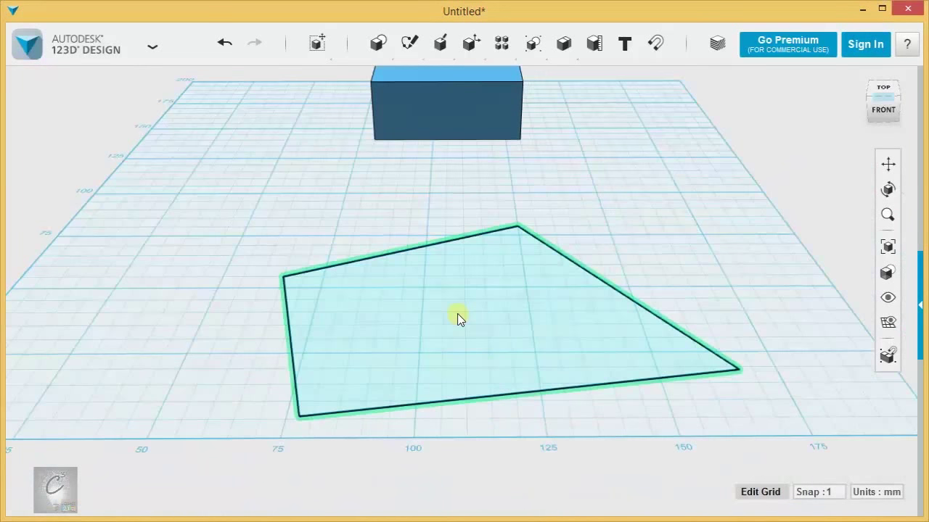
pyautogui.click(499, 311)
pyautogui.moveTo(484, 379)
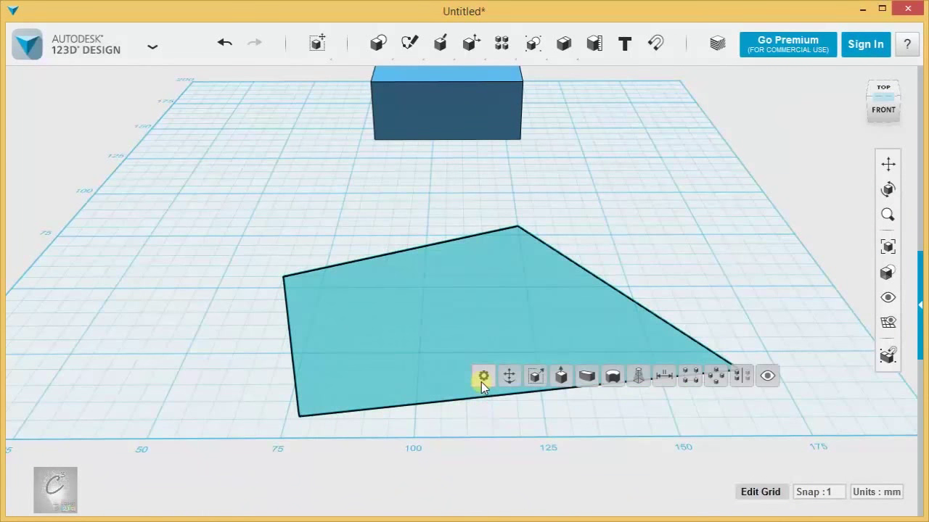
pyautogui.click(355, 201)
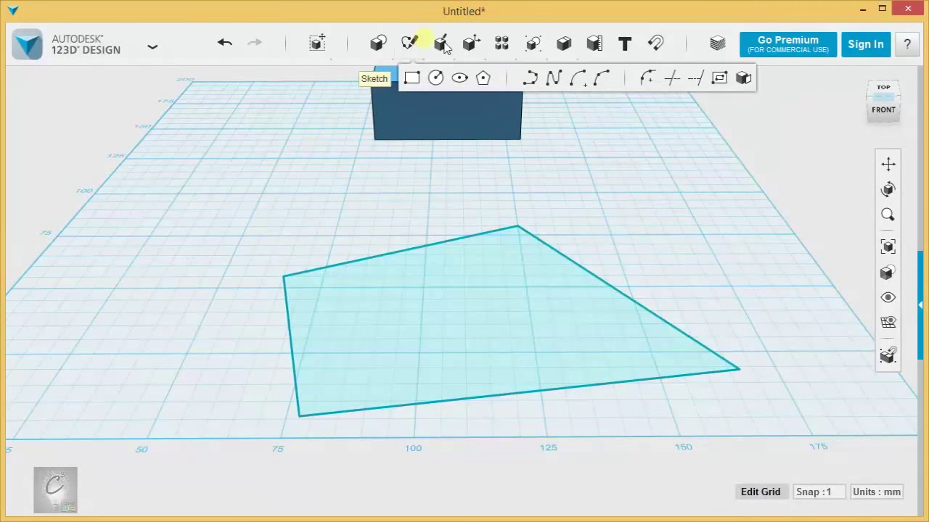
pyautogui.moveTo(443, 51)
pyautogui.click(444, 80)
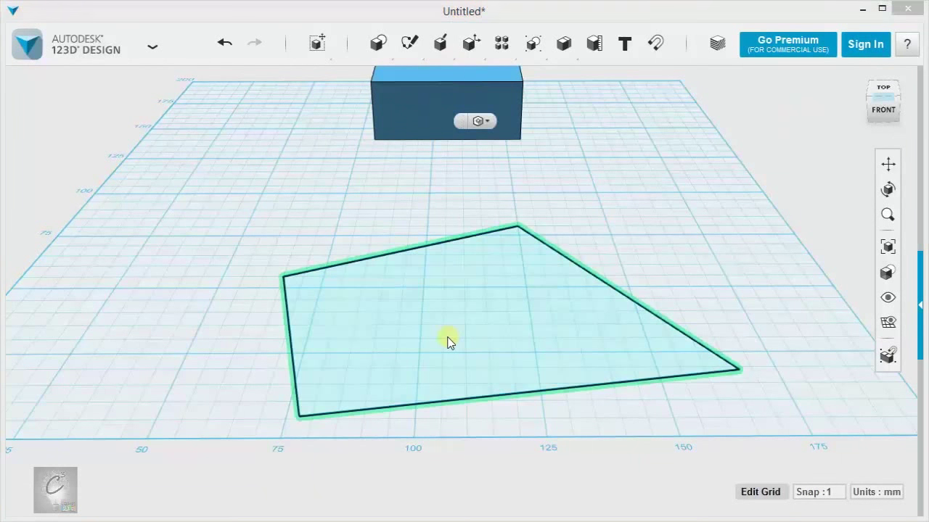
pyautogui.click(603, 307)
pyautogui.moveTo(603, 307); pyautogui.dragTo(264, 381, button='right')
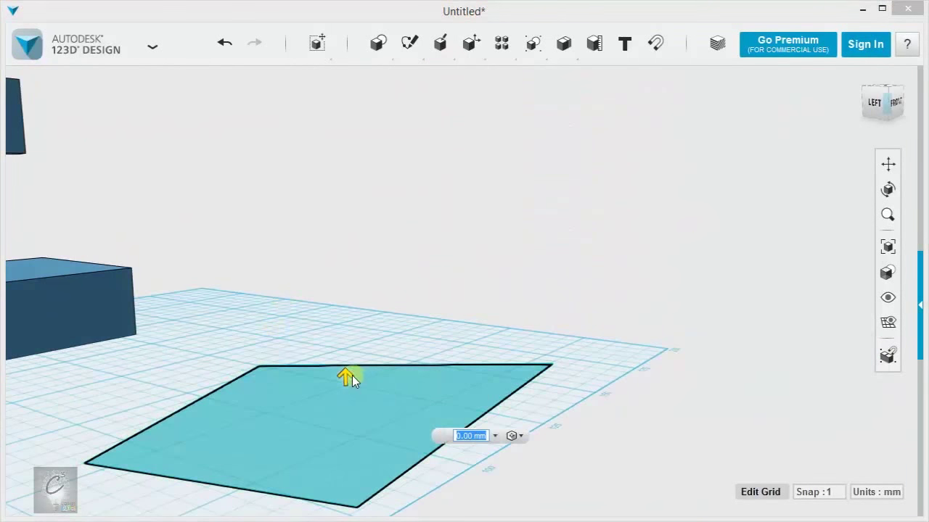
pyautogui.moveTo(346, 375); pyautogui.dragTo(349, 223)
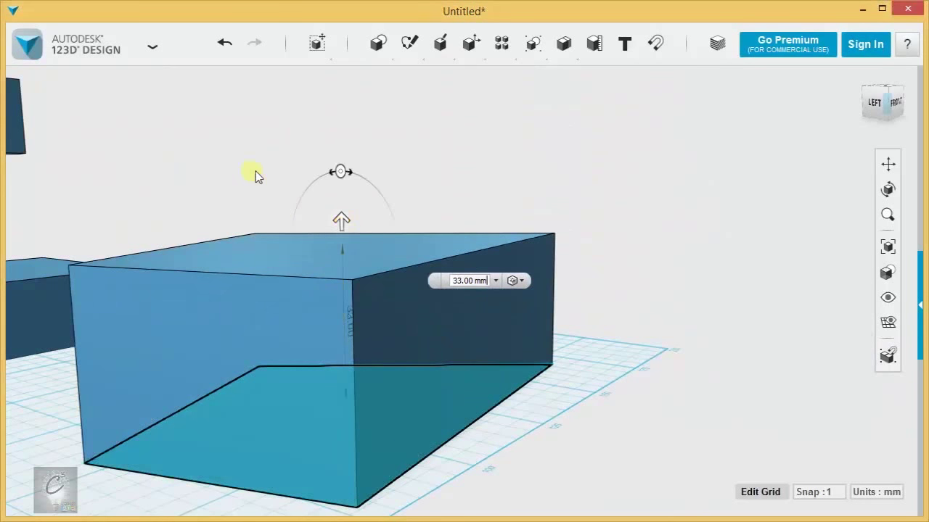
pyautogui.click(256, 168)
# Delete the extruded solid and pan to show the whole grid
pyautogui.moveTo(193, 206); pyautogui.dragTo(435, 330, button='right')
pyautogui.moveTo(154, 164); pyautogui.dragTo(652, 457)
pyautogui.press('Delete')
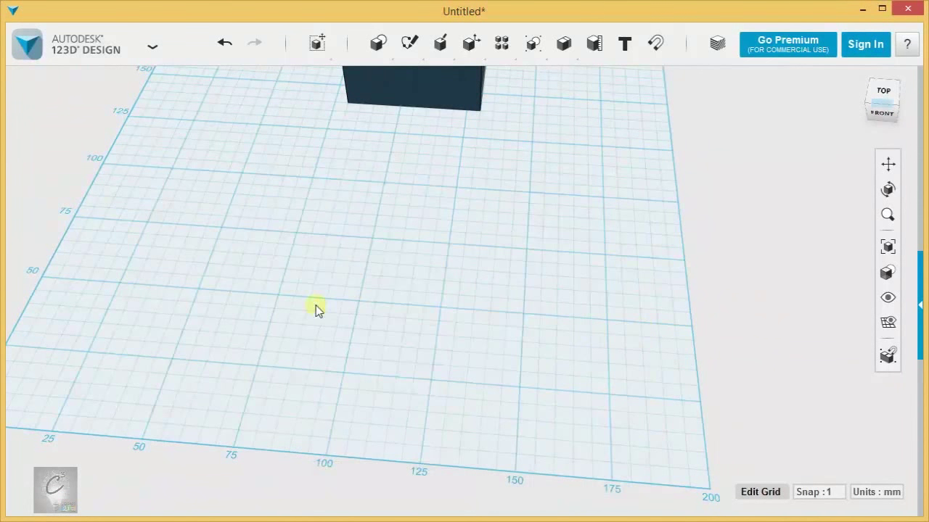
pyautogui.moveTo(321, 307); pyautogui.dragTo(452, 286, button='middle')
pyautogui.moveTo(452, 286); pyautogui.dragTo(475, 300, button='right')
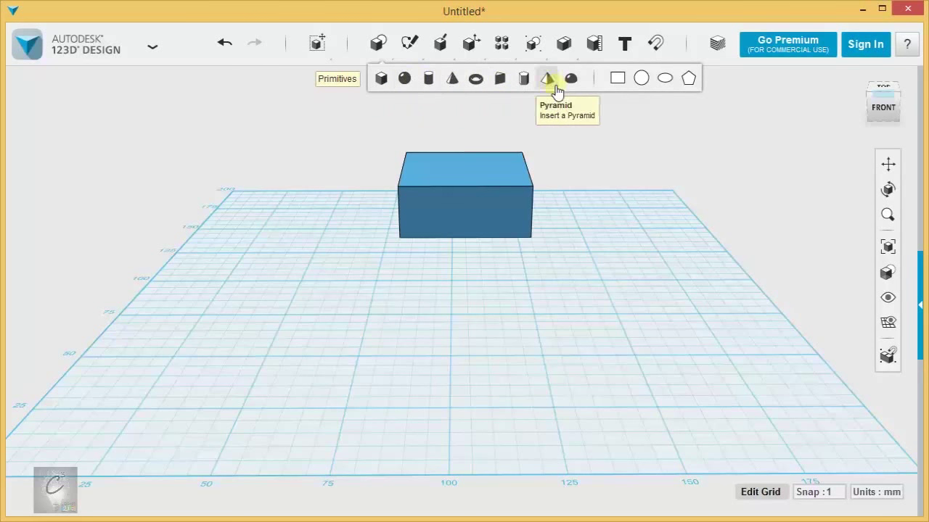
# Place a 35 by 15 sketch rectangle on the grid in front of the box
pyautogui.click(618, 78)
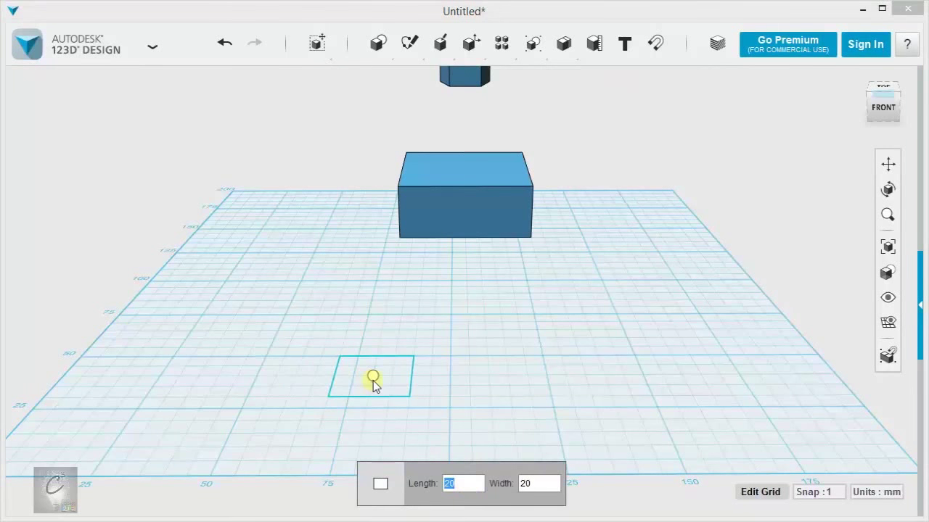
pyautogui.write('35')
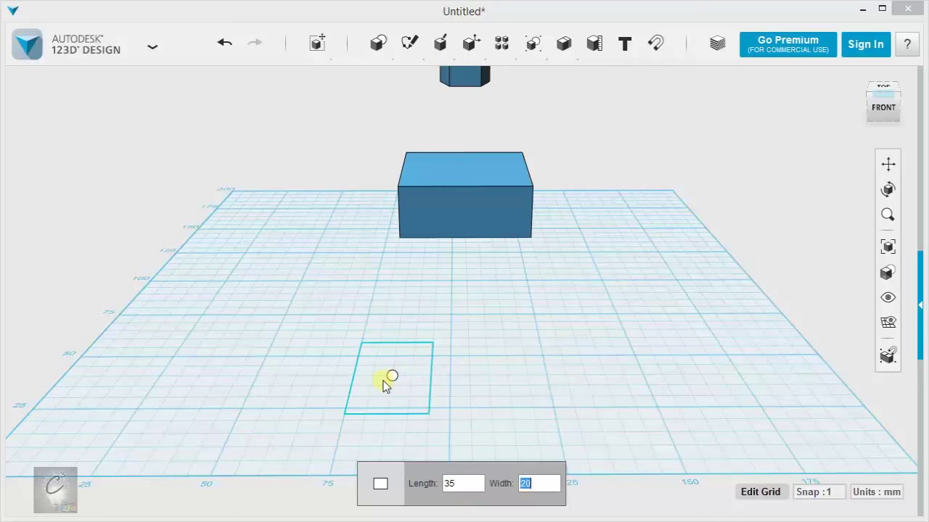
pyautogui.write('15')
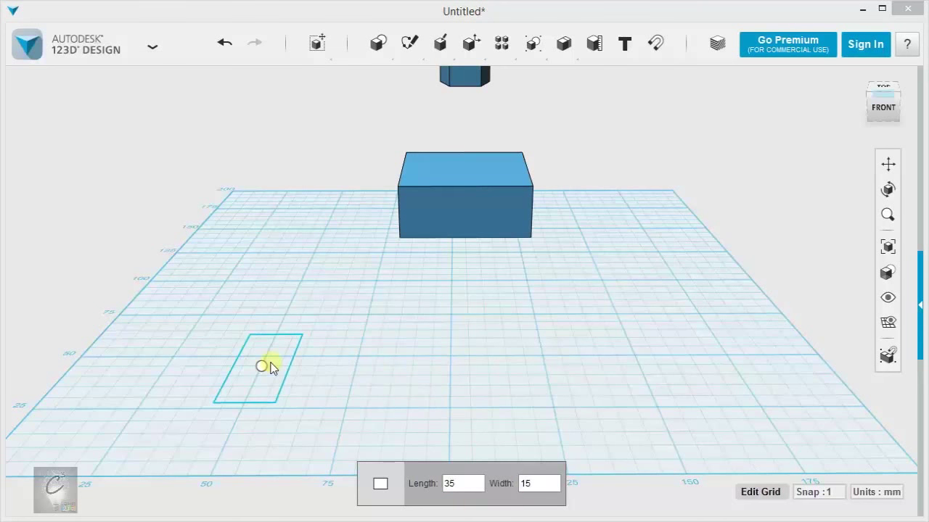
pyautogui.click(224, 365)
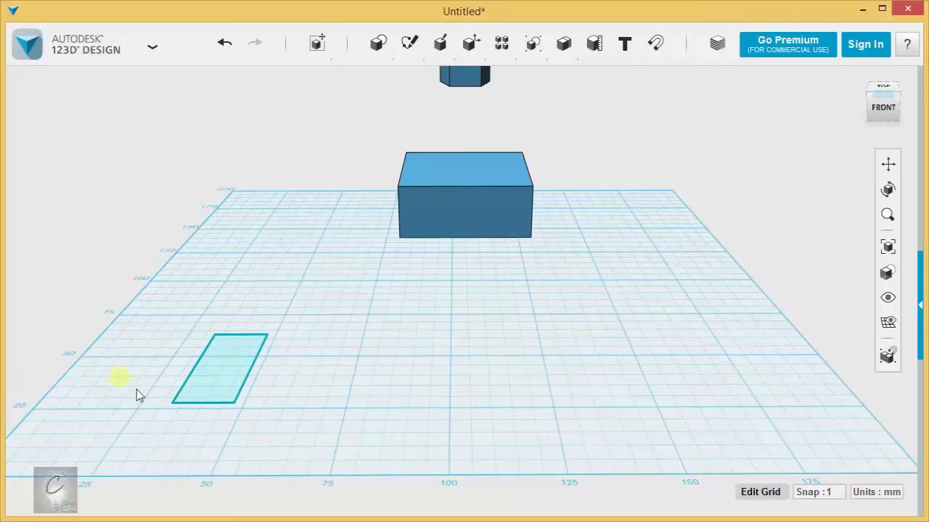
pyautogui.click(234, 379)
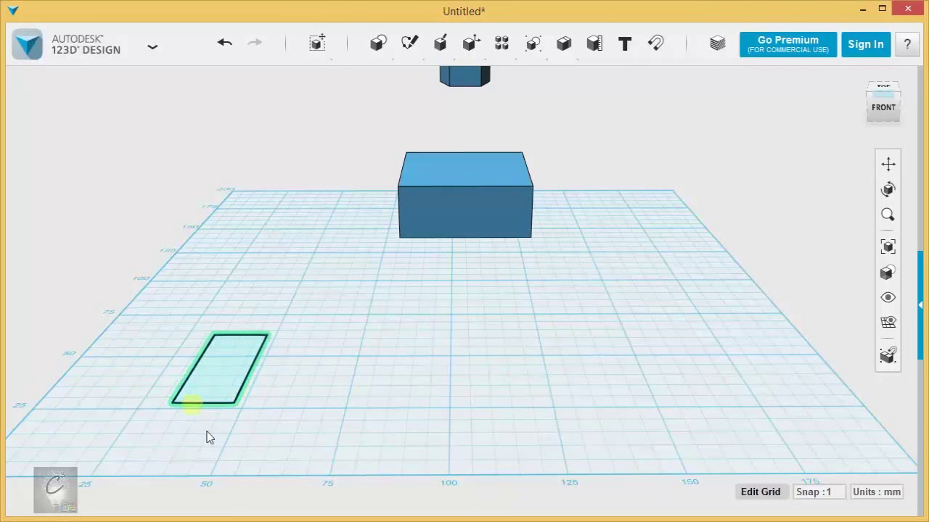
pyautogui.click(825, 494)
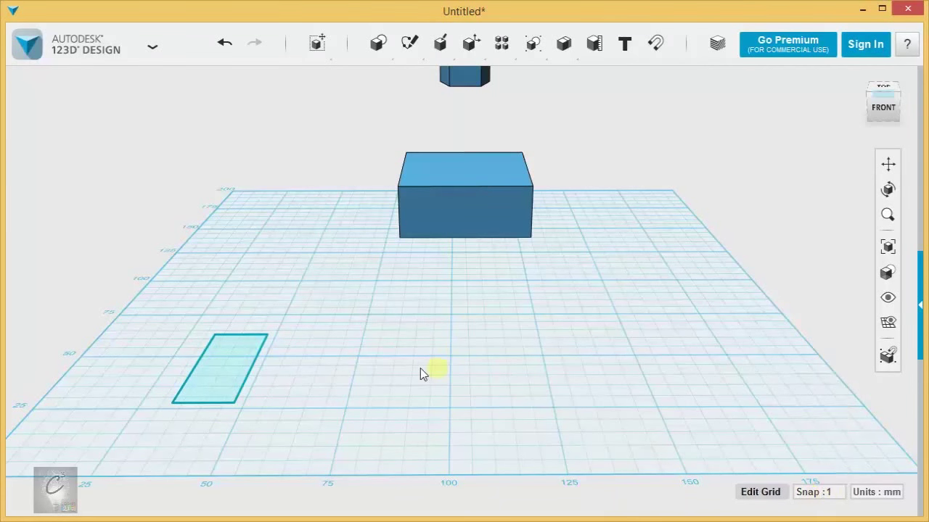
pyautogui.moveTo(400, 386); pyautogui.dragTo(421, 424, button='middle')
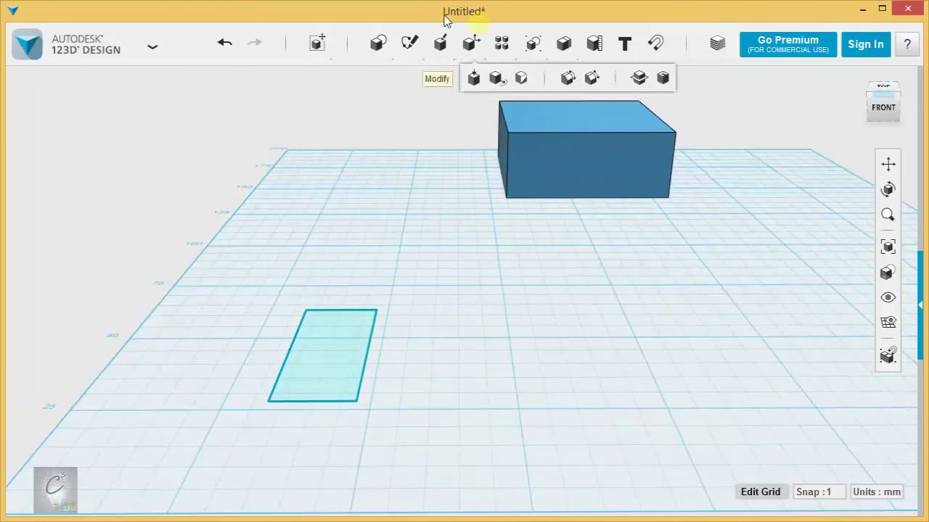
# Place a radius-10 sketch circle on the grid beside the rectangle
pyautogui.click(641, 77)
pyautogui.click(459, 354)
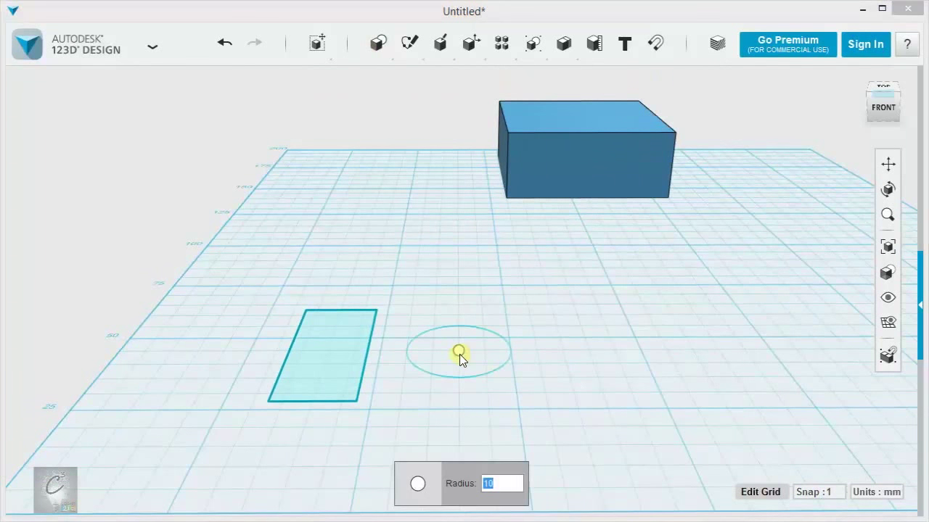
pyautogui.click(636, 385)
pyautogui.moveTo(636, 385); pyautogui.dragTo(499, 373, button='middle')
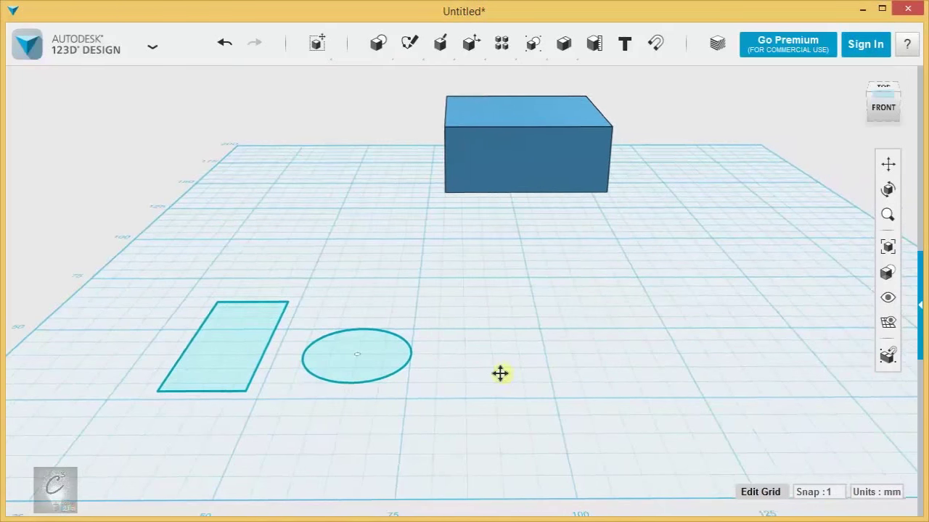
# Place a 20 by 20 sketch square on the box's front face
pyautogui.moveTo(378, 43)
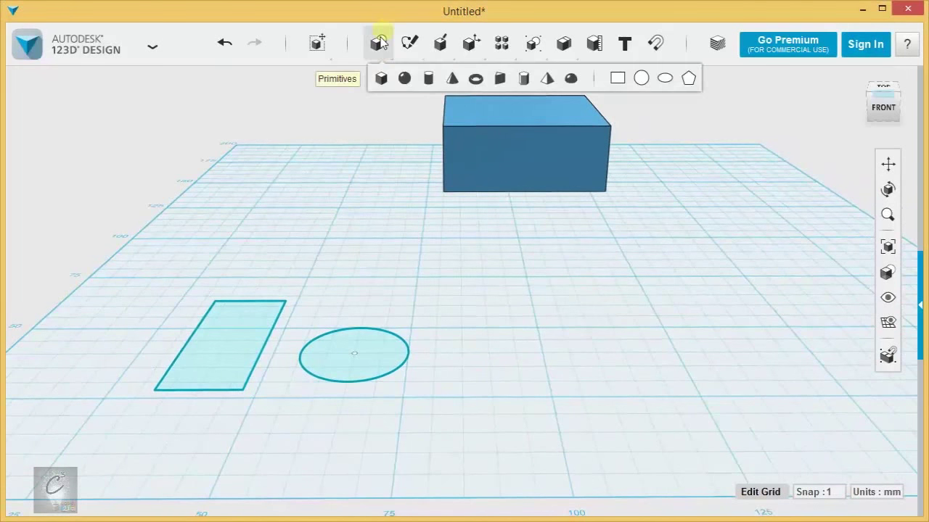
pyautogui.click(617, 78)
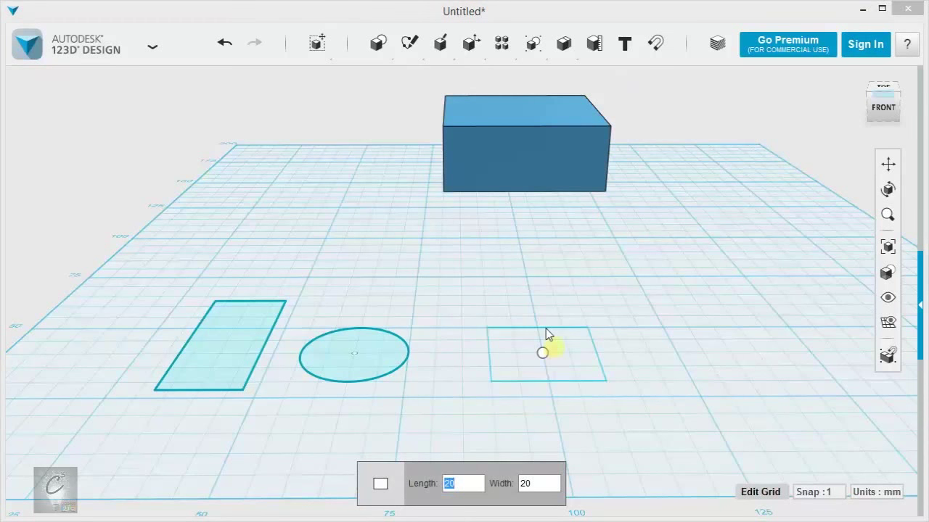
pyautogui.moveTo(546, 328)
pyautogui.mouseDown(button='right')
pyautogui.moveTo(608, 380)
pyautogui.moveTo(674, 393)
pyautogui.moveTo(527, 407)
pyautogui.moveTo(569, 328)
pyautogui.mouseUp(button='right')
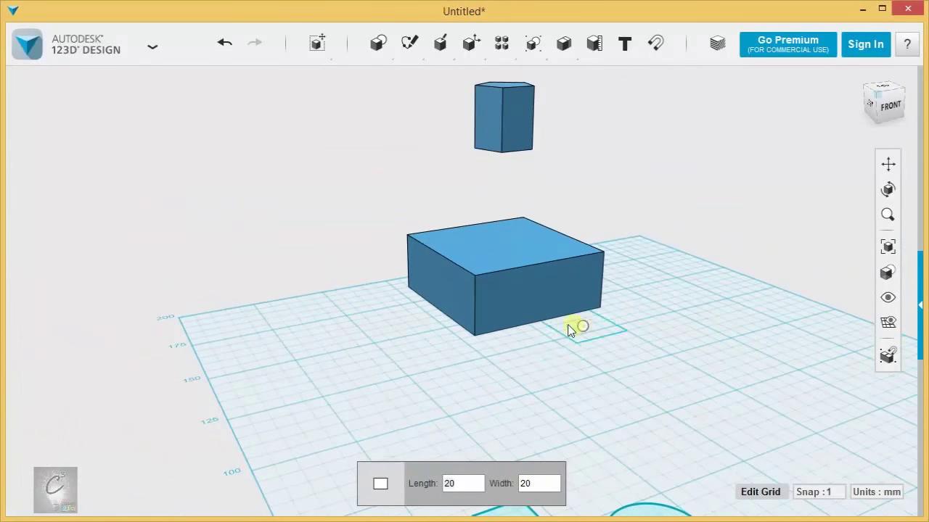
pyautogui.scroll(5, 558, 348)
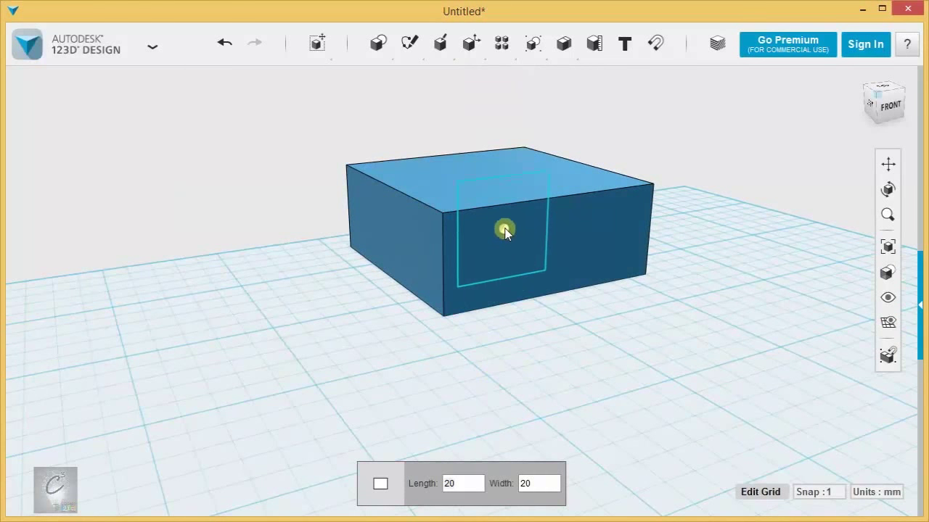
pyautogui.click(507, 214)
# Reposition the view so the sketch plane and the prism are fully visible
pyautogui.moveTo(499, 234); pyautogui.dragTo(194, 247, button='right')
pyautogui.moveTo(194, 247)
pyautogui.mouseDown(button='middle')
pyautogui.moveTo(638, 305)
pyautogui.moveTo(834, 301)
pyautogui.mouseUp(button='middle')
pyautogui.rightClick(835, 301)
pyautogui.click(495, 356)
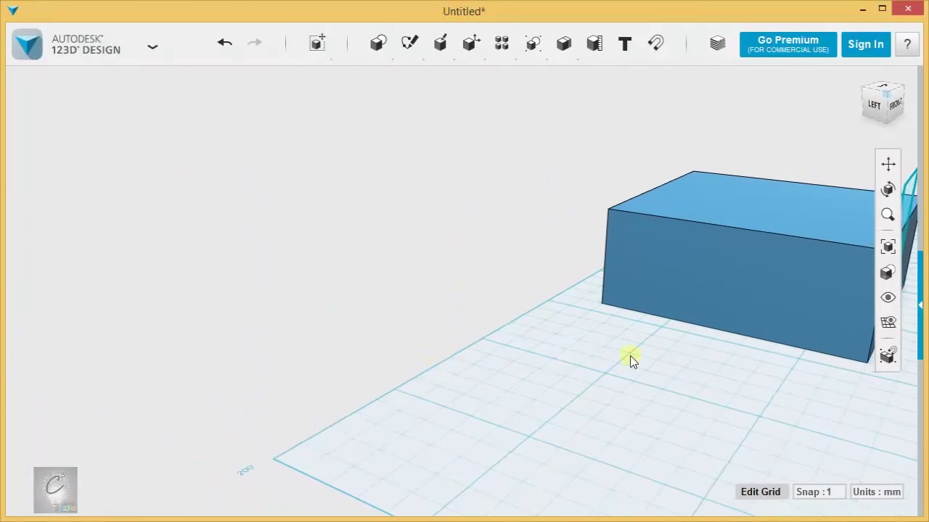
pyautogui.moveTo(630, 361); pyautogui.dragTo(93, 329, button='middle')
pyautogui.moveTo(617, 356)
pyautogui.mouseDown(button='middle')
pyautogui.moveTo(684, 369)
pyautogui.moveTo(185, 362)
pyautogui.mouseUp(button='middle')
pyautogui.moveTo(746, 170); pyautogui.dragTo(594, 472, button='middle')
# Cancel an extra rectangle placement and select the square sketch on the box face
pyautogui.moveTo(370, 45)
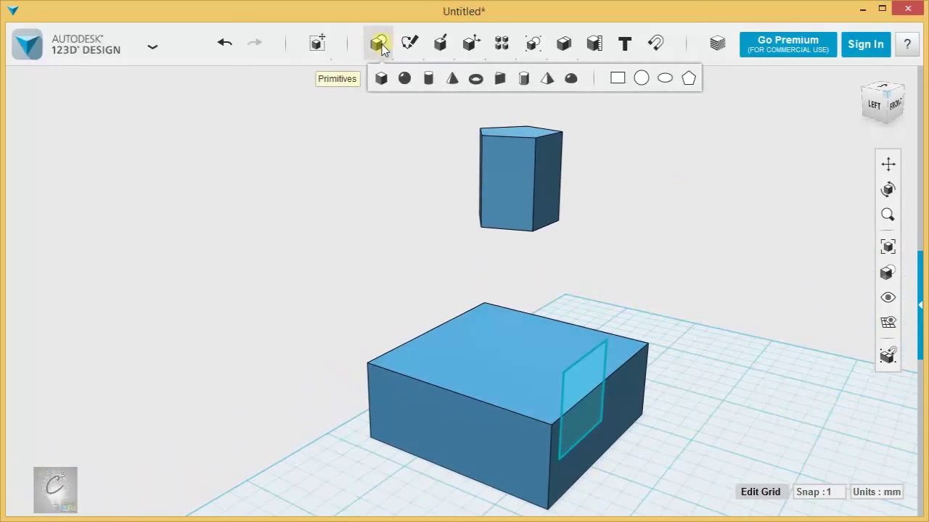
pyautogui.click(616, 78)
pyautogui.press('Escape')
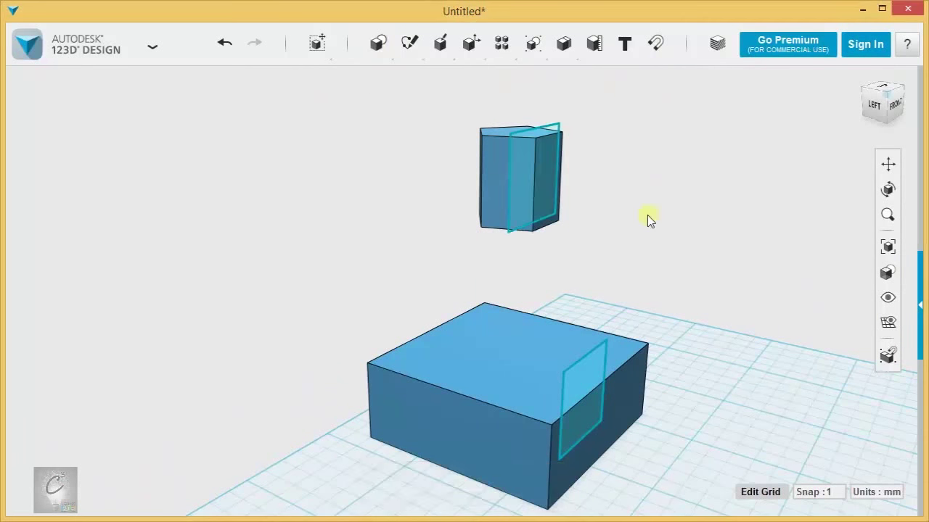
pyautogui.moveTo(647, 215); pyautogui.dragTo(448, 260, button='middle')
pyautogui.moveTo(448, 260); pyautogui.dragTo(146, 226, button='right')
pyautogui.scroll(-5, 615, 249)
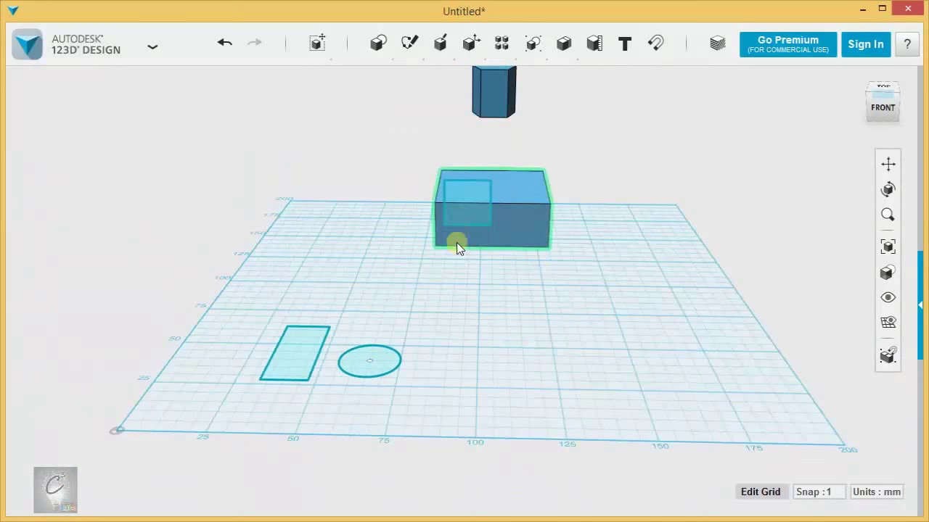
pyautogui.click(467, 213)
# Place a sketch rectangle on the box's top face
pyautogui.moveTo(424, 281)
pyautogui.mouseDown(button='right')
pyautogui.moveTo(396, 187)
pyautogui.moveTo(396, 261)
pyautogui.moveTo(466, 269)
pyautogui.moveTo(354, 301)
pyautogui.mouseUp(button='right')
pyautogui.moveTo(354, 301); pyautogui.dragTo(589, 307, button='middle')
pyautogui.scroll(3, 535, 317)
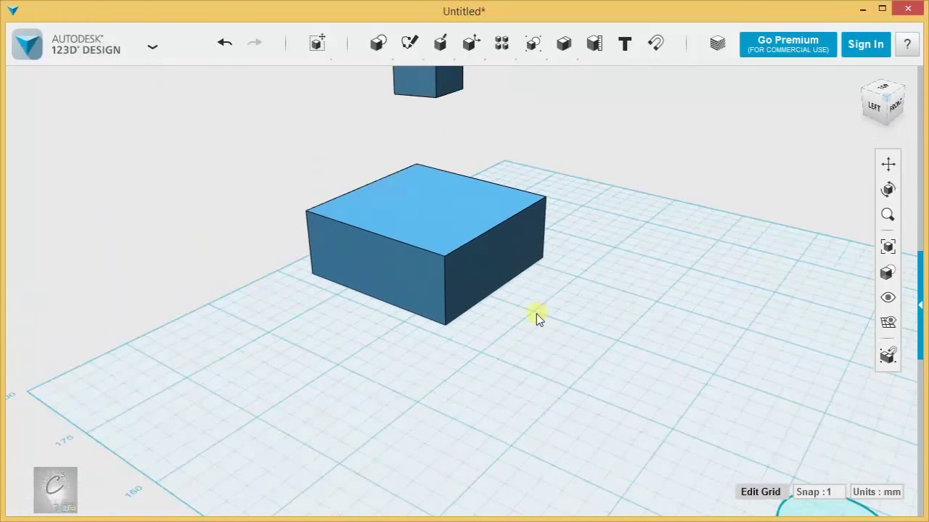
pyautogui.moveTo(678, 365)
pyautogui.mouseDown(button='middle')
pyautogui.moveTo(551, 362)
pyautogui.moveTo(586, 239)
pyautogui.mouseUp(button='middle')
pyautogui.click(480, 219)
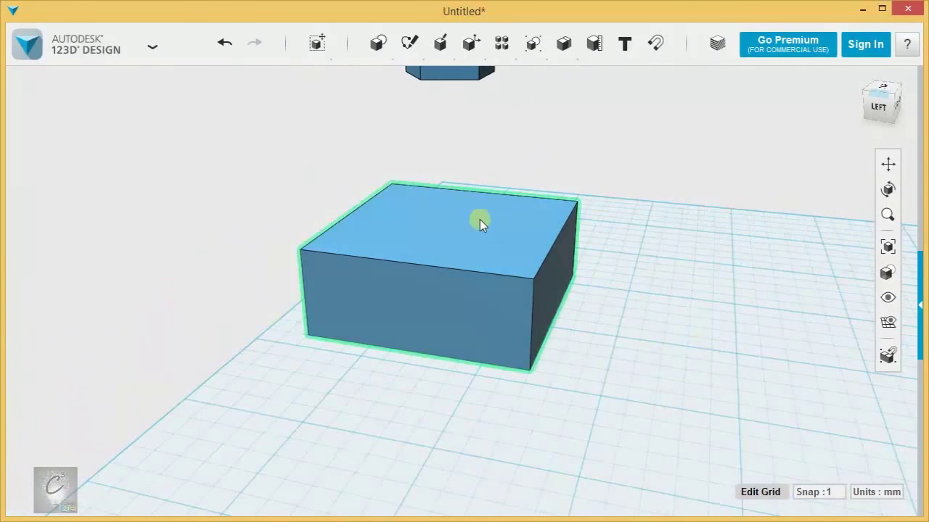
pyautogui.moveTo(377, 46)
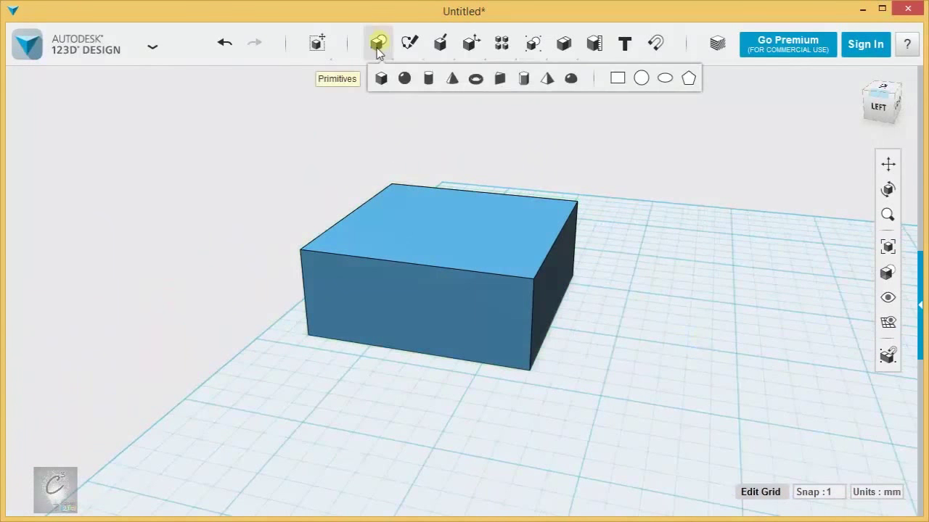
pyautogui.click(615, 78)
pyautogui.click(457, 218)
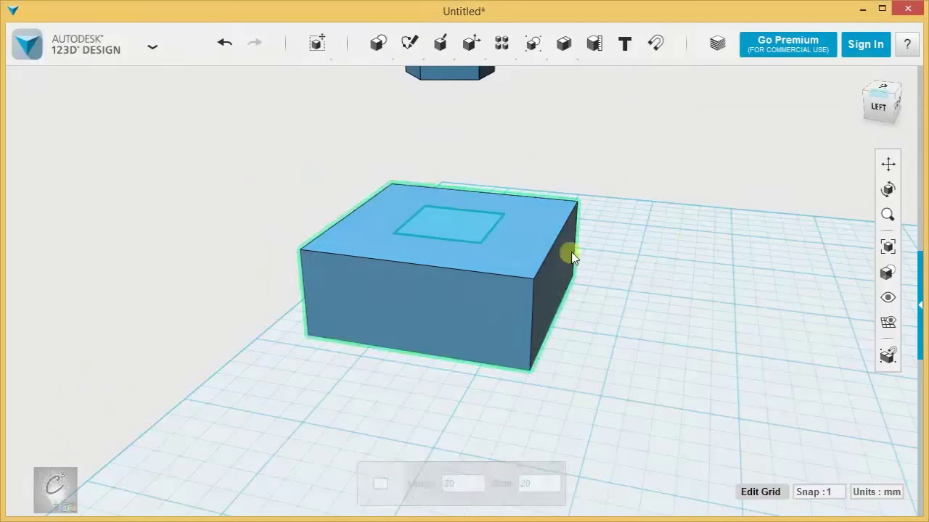
# Try lifting the top-face rectangle with Move, then undo it
pyautogui.moveTo(610, 239); pyautogui.dragTo(359, 220, button='right')
pyautogui.click(522, 235)
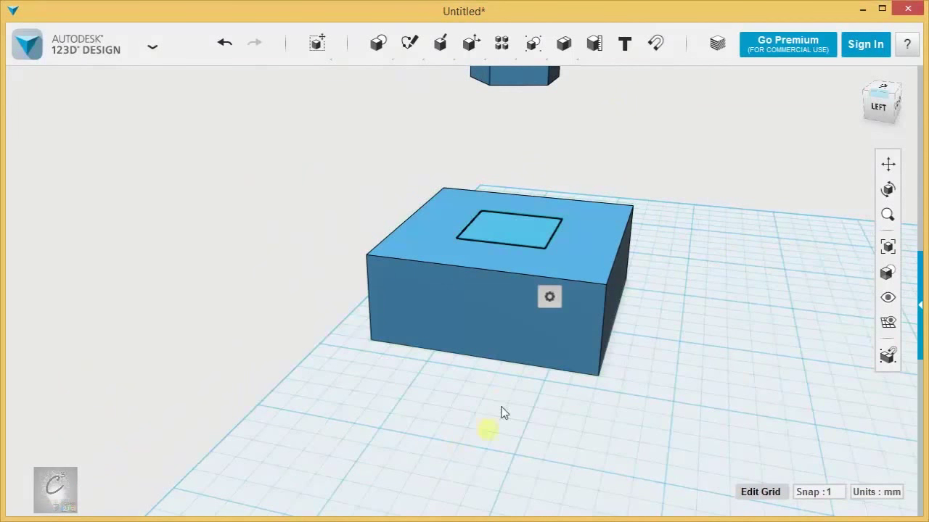
pyautogui.moveTo(302, 41)
pyautogui.click(319, 78)
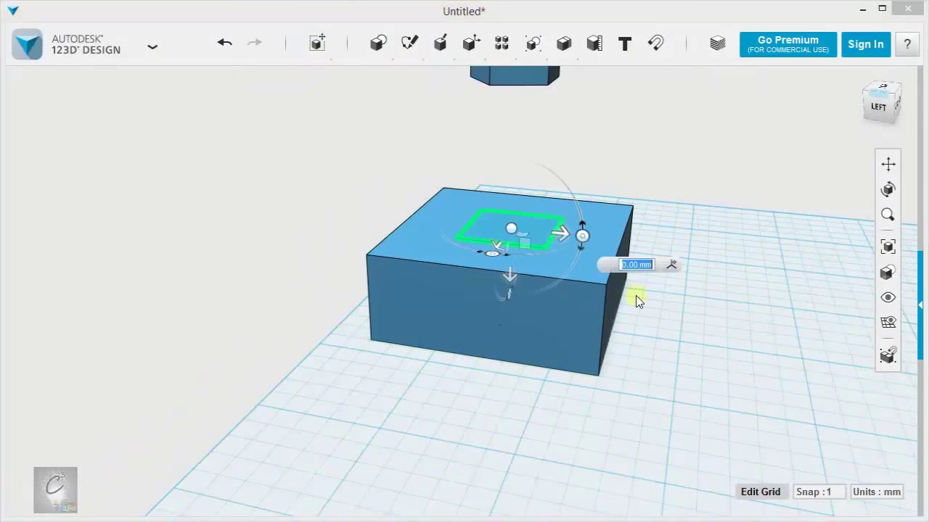
pyautogui.moveTo(642, 332); pyautogui.dragTo(688, 382, button='right')
pyautogui.moveTo(366, 343); pyautogui.dragTo(365, 290)
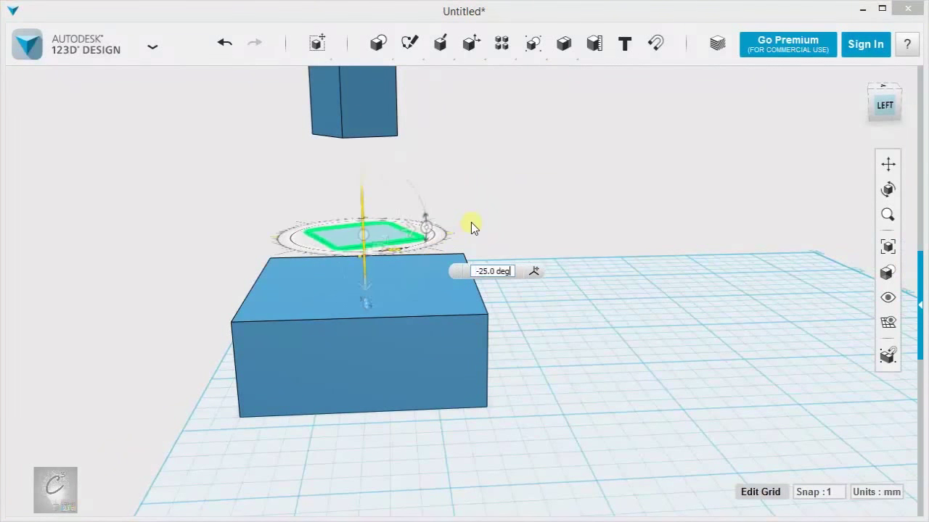
pyautogui.hotkey('ctrl', 'z')
# Raise the sketch rectangle above the box and tilt it to about -45 degrees
pyautogui.scroll(3, 353, 289)
pyautogui.moveTo(317, 42)
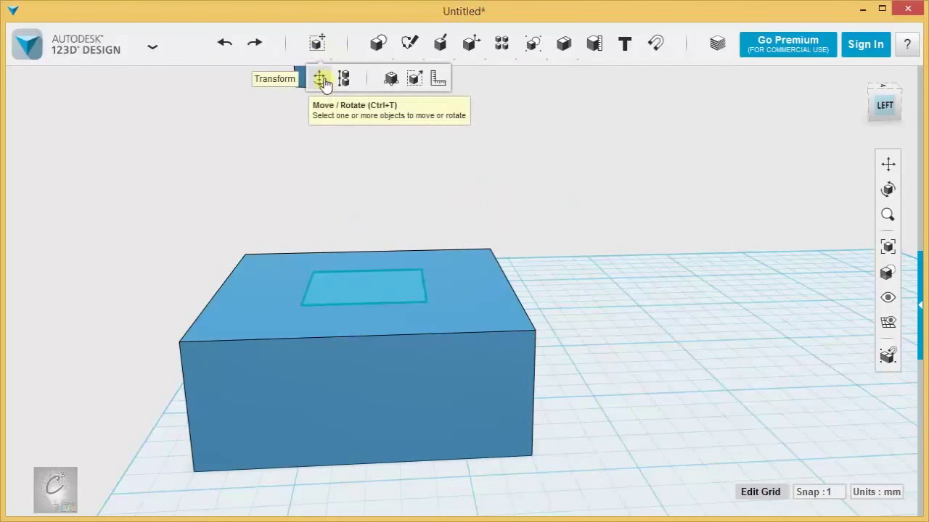
pyautogui.click(319, 78)
pyautogui.click(417, 286)
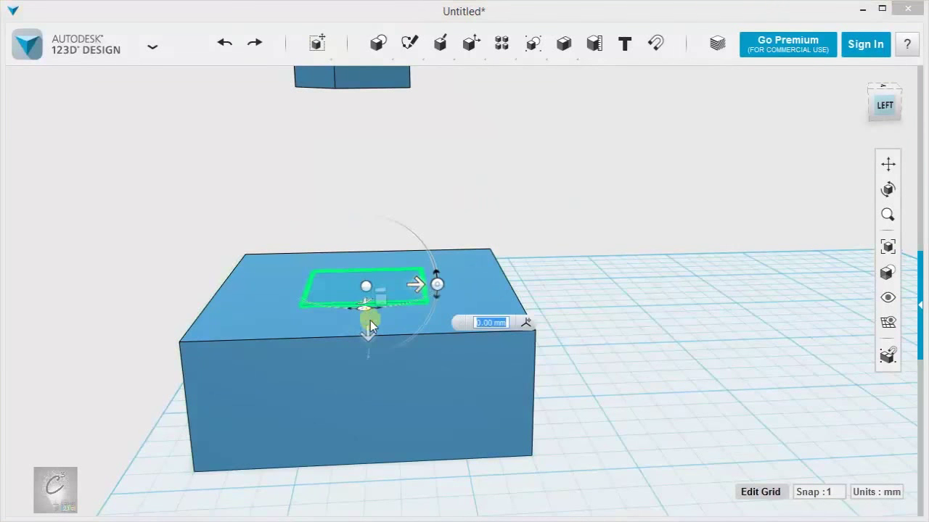
pyautogui.moveTo(370, 327); pyautogui.dragTo(369, 243)
pyautogui.moveTo(433, 196)
pyautogui.mouseDown()
pyautogui.moveTo(441, 221)
pyautogui.moveTo(424, 244)
pyautogui.mouseUp()
pyautogui.click(559, 166)
pyautogui.moveTo(559, 166)
pyautogui.mouseDown(button='right')
pyautogui.moveTo(584, 193)
pyautogui.moveTo(470, 249)
pyautogui.mouseUp(button='right')
pyautogui.moveTo(470, 249); pyautogui.dragTo(89, 317, button='middle')
pyautogui.click(89, 317)
pyautogui.moveTo(365, 322); pyautogui.dragTo(404, 164, button='middle')
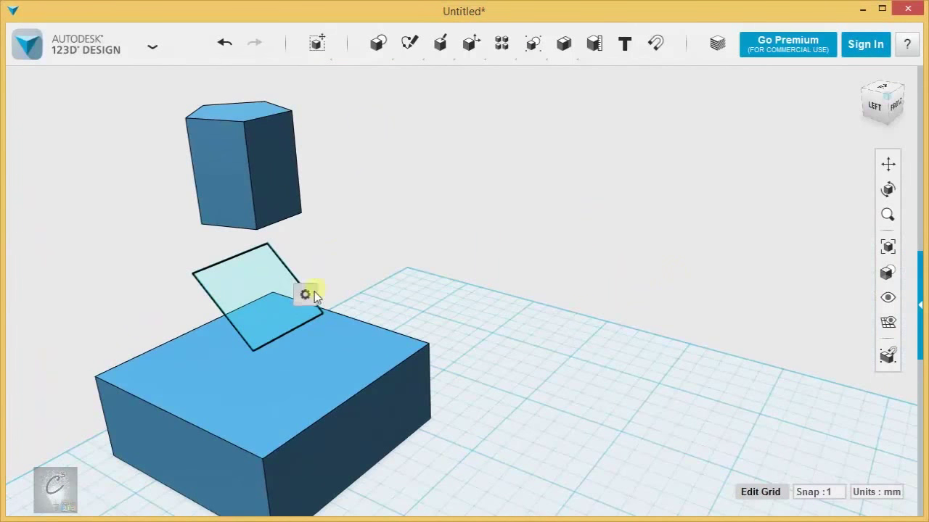
# Extrude the tilted sketch out to about 24 mm
pyautogui.click(306, 295)
pyautogui.click(370, 297)
pyautogui.moveTo(477, 227); pyautogui.dragTo(653, 166, button='middle')
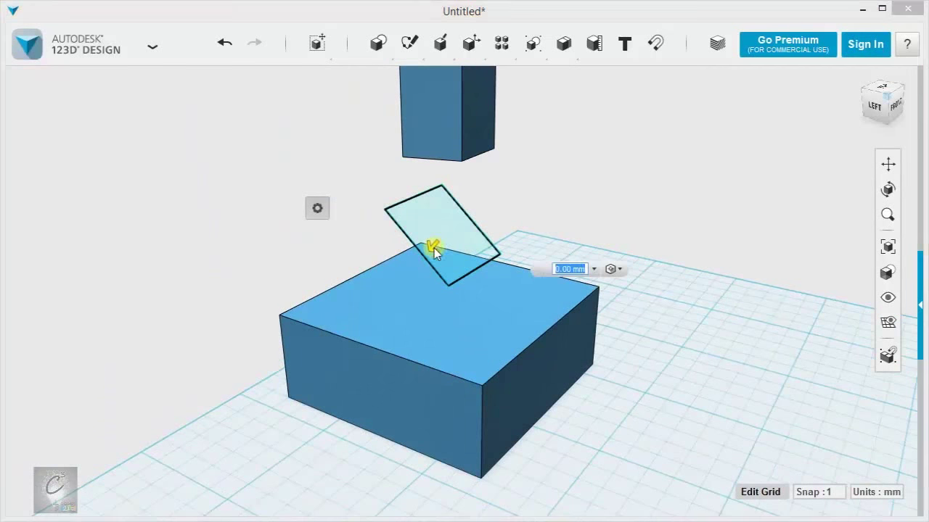
pyautogui.moveTo(434, 248); pyautogui.dragTo(516, 182)
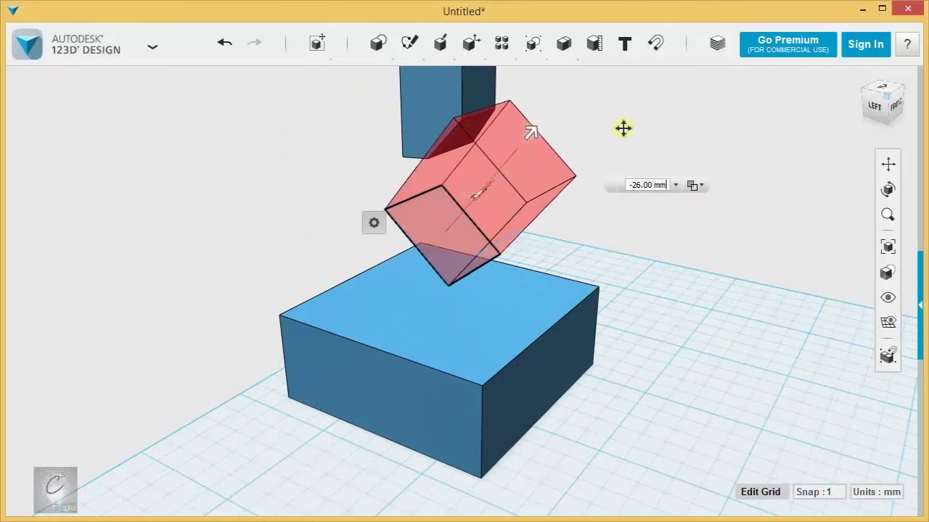
pyautogui.moveTo(629, 137); pyautogui.dragTo(643, 163, button='middle')
pyautogui.moveTo(643, 164); pyautogui.dragTo(467, 348, button='right')
pyautogui.moveTo(466, 348); pyautogui.dragTo(616, 245, button='middle')
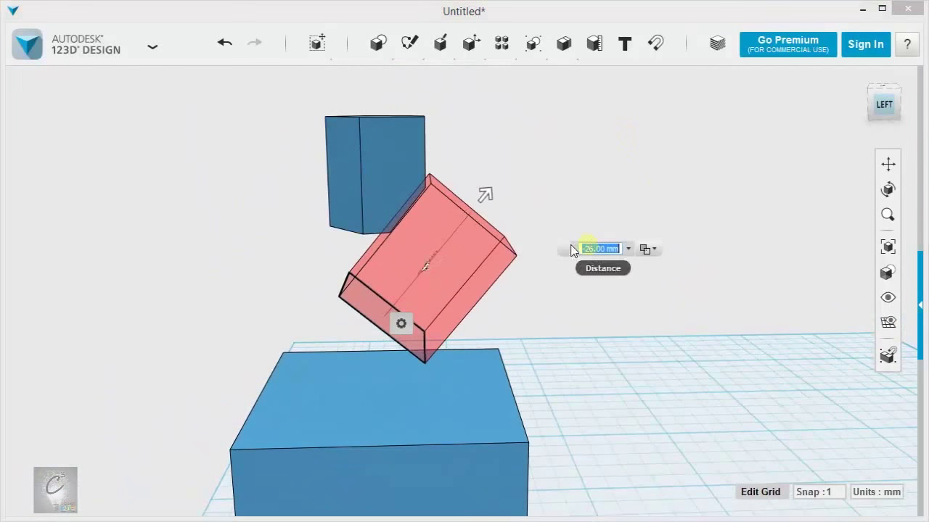
# Adjust the extrusion distance through -7 and -12 to -35 mm
pyautogui.scroll(5, 473, 276)
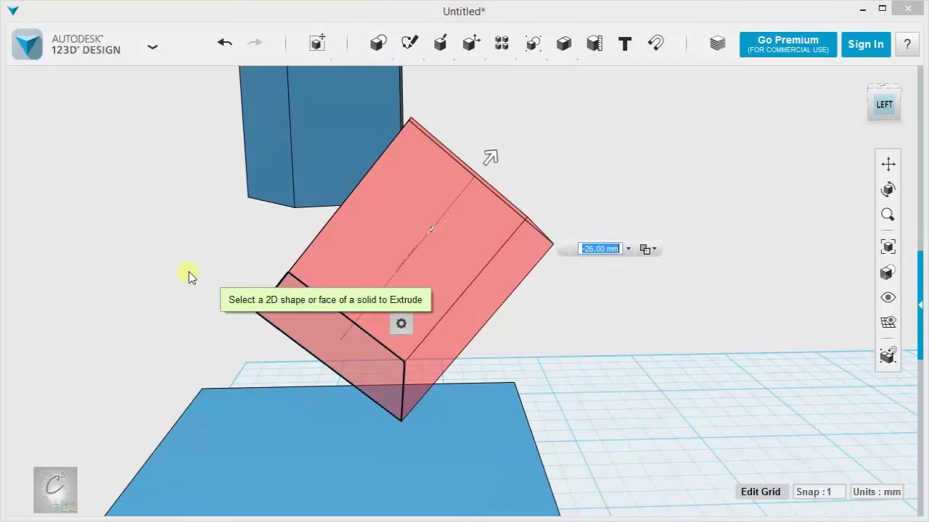
pyautogui.moveTo(189, 272); pyautogui.dragTo(285, 365, button='middle')
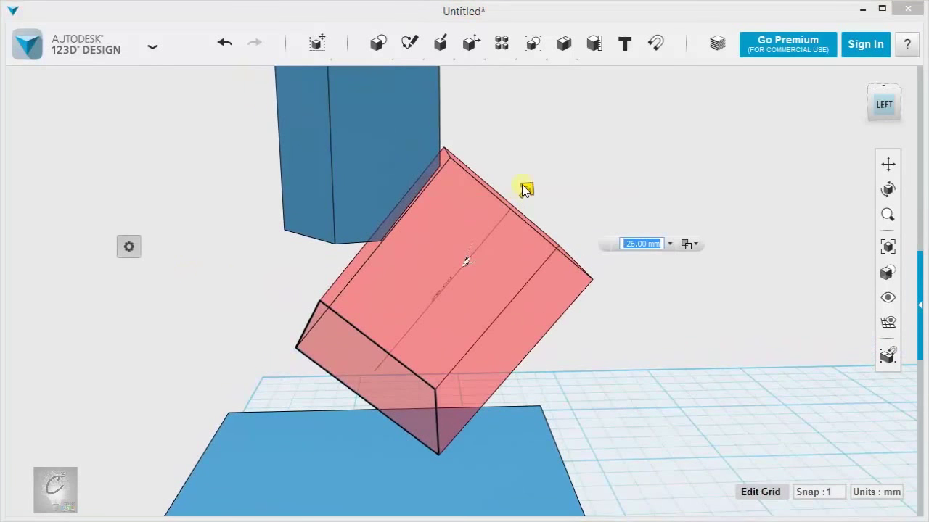
pyautogui.moveTo(525, 187); pyautogui.dragTo(426, 278)
pyautogui.moveTo(427, 278); pyautogui.dragTo(512, 267, button='right')
pyautogui.moveTo(414, 349); pyautogui.dragTo(553, 190)
pyautogui.moveTo(763, 186); pyautogui.dragTo(533, 254, button='right')
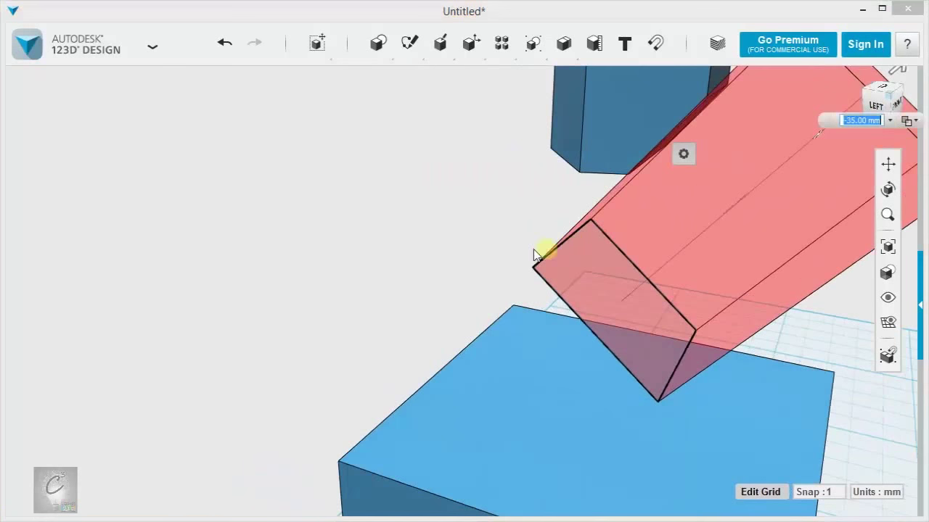
pyautogui.moveTo(533, 254); pyautogui.dragTo(373, 184, button='middle')
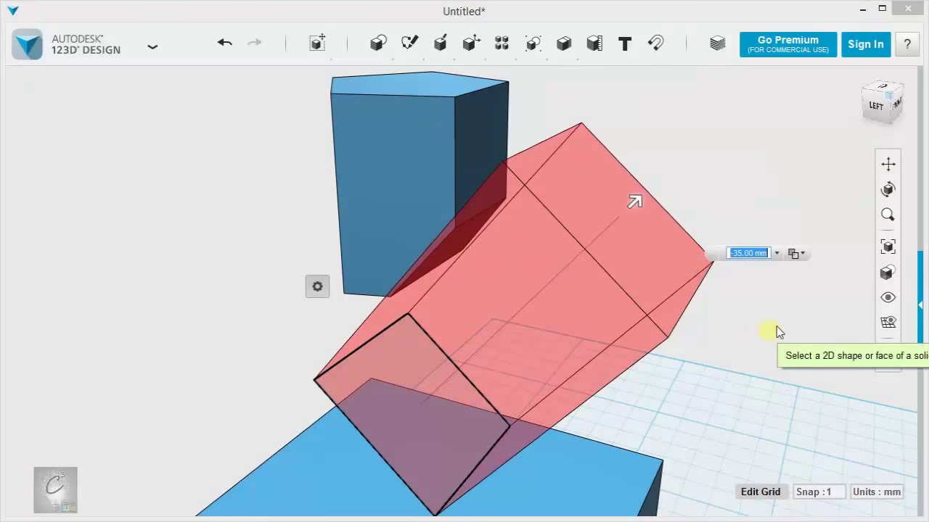
# Merge the extrusion into one solid, move it, then undo
pyautogui.click(800, 253)
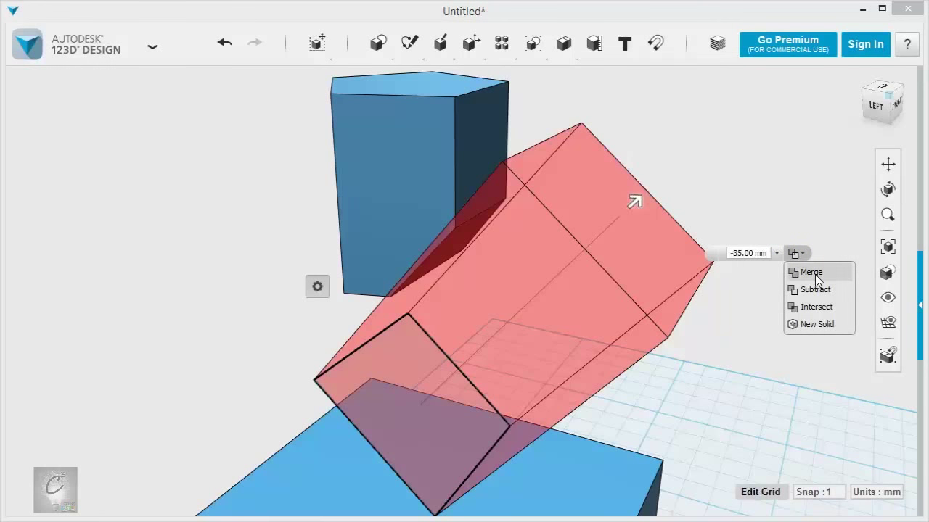
pyautogui.click(811, 272)
pyautogui.scroll(3, 733, 178)
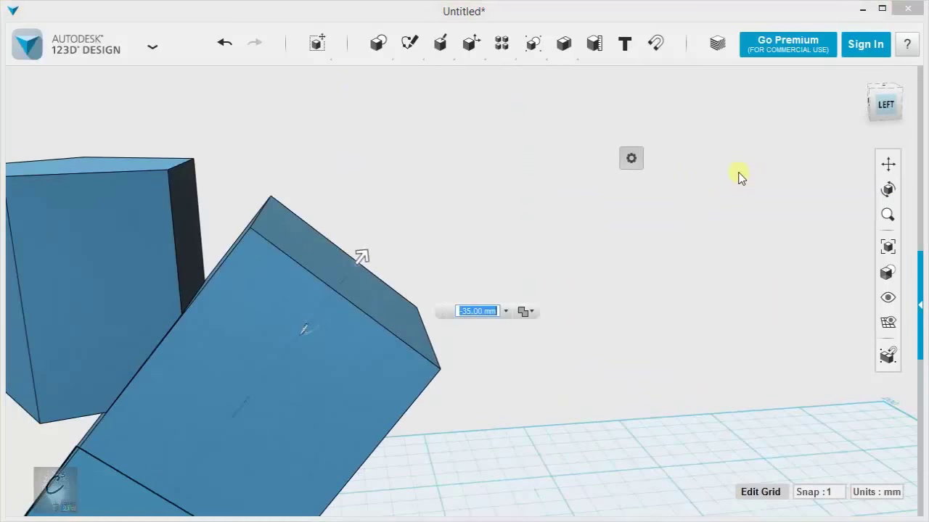
pyautogui.scroll(-5, 524, 255)
pyautogui.moveTo(468, 323); pyautogui.dragTo(474, 390)
pyautogui.hotkey('ctrl', 'z')
# Extrude the sketch about -35 mm as an Intersect, leaving a triangular solid, then undo
pyautogui.click(346, 458)
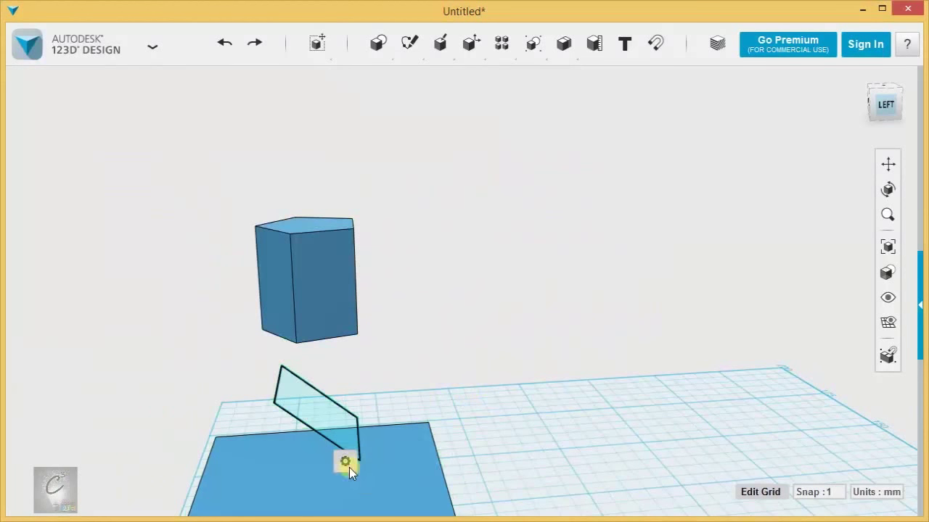
pyautogui.moveTo(347, 469)
pyautogui.click(424, 464)
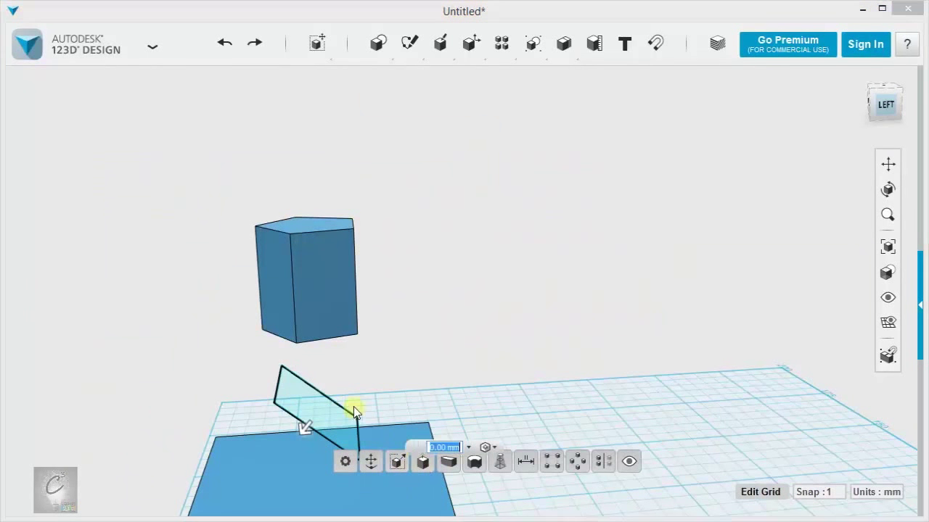
pyautogui.moveTo(302, 431); pyautogui.dragTo(411, 295)
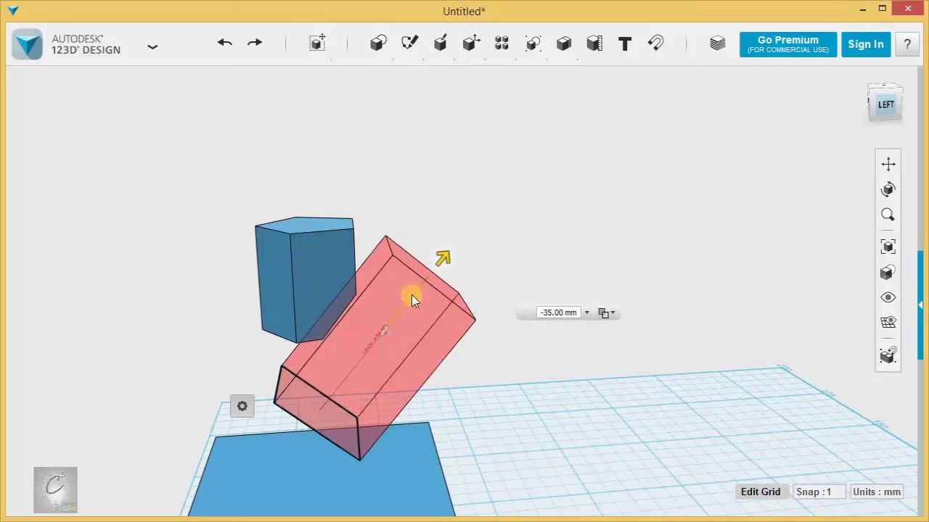
pyautogui.click(608, 310)
pyautogui.click(638, 365)
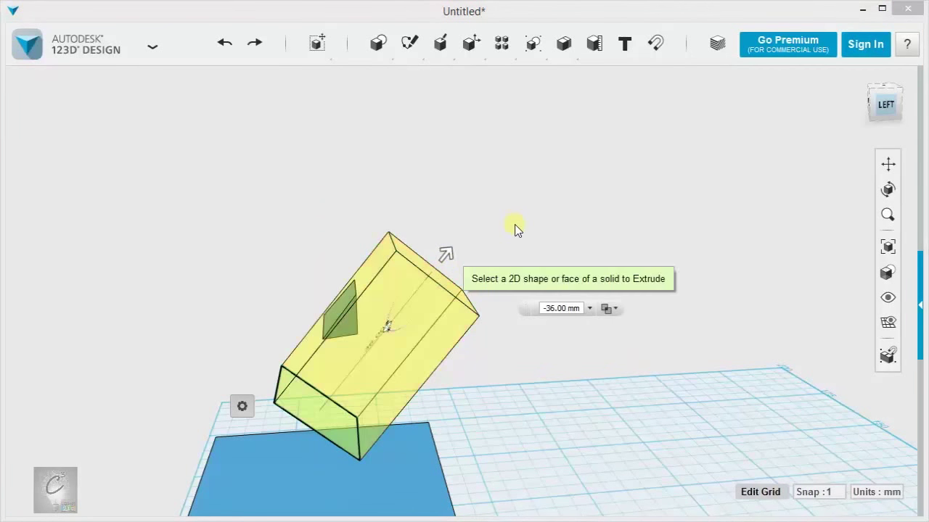
pyautogui.click(508, 319)
pyautogui.moveTo(508, 324); pyautogui.dragTo(501, 301, button='right')
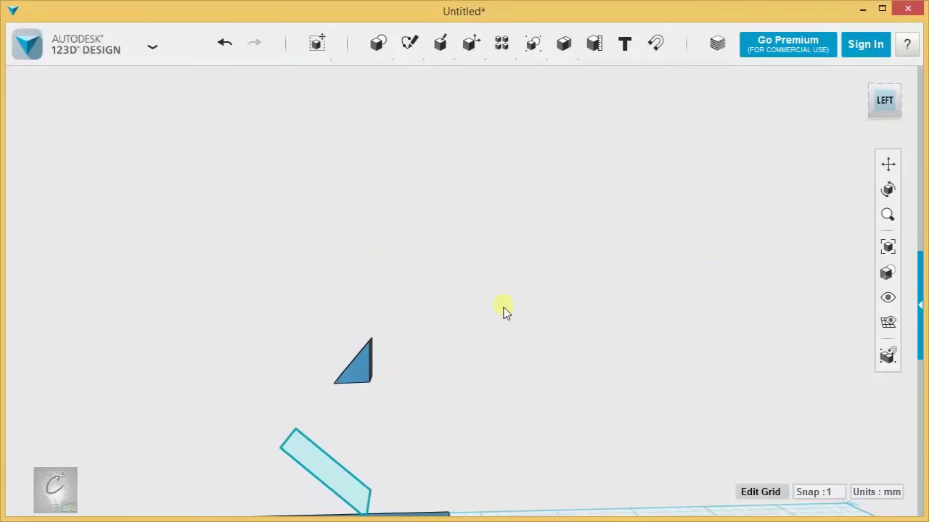
pyautogui.hotkey('ctrl', 'z')
# Extrude the sketch -46 mm as a Subtract cutting the pentagon prism's corner, then undo
pyautogui.moveTo(418, 400); pyautogui.dragTo(507, 234, button='middle')
pyautogui.moveTo(506, 234); pyautogui.dragTo(472, 305, button='right')
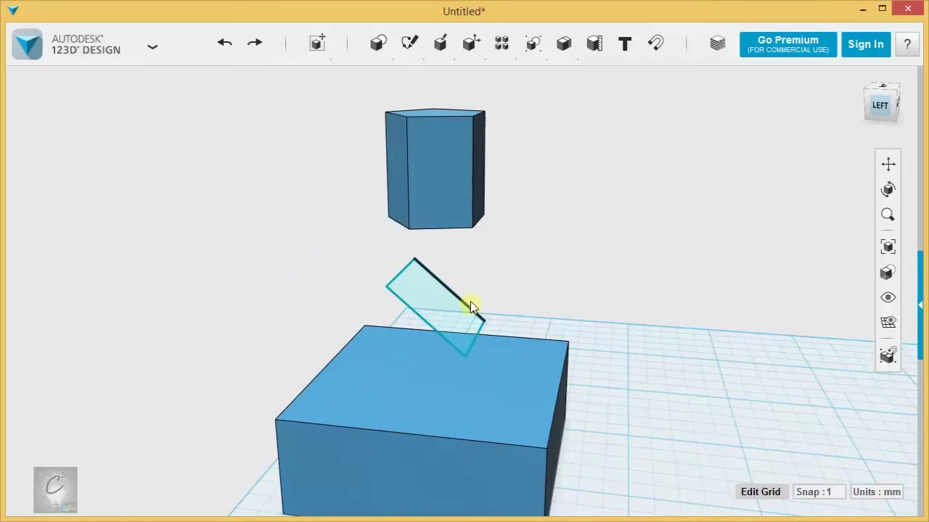
pyautogui.moveTo(477, 379)
pyautogui.click(552, 378)
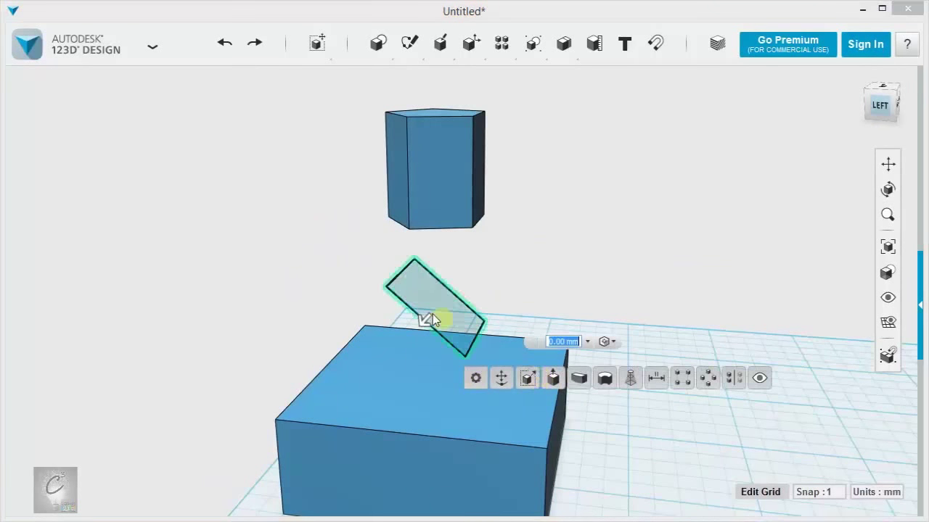
pyautogui.click(422, 317)
pyautogui.moveTo(467, 274); pyautogui.dragTo(588, 163)
pyautogui.moveTo(650, 259); pyautogui.dragTo(619, 300, button='middle')
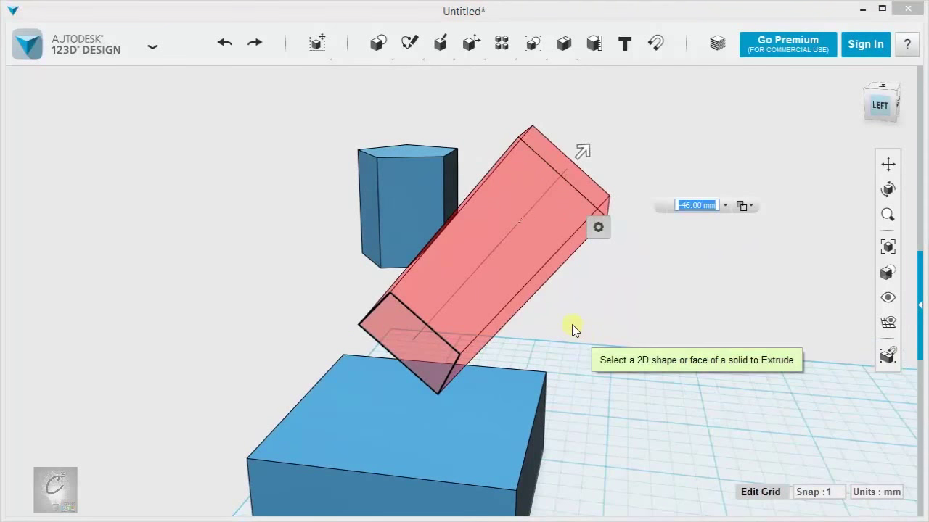
pyautogui.press('Return')
pyautogui.hotkey('ctrl', 'z')
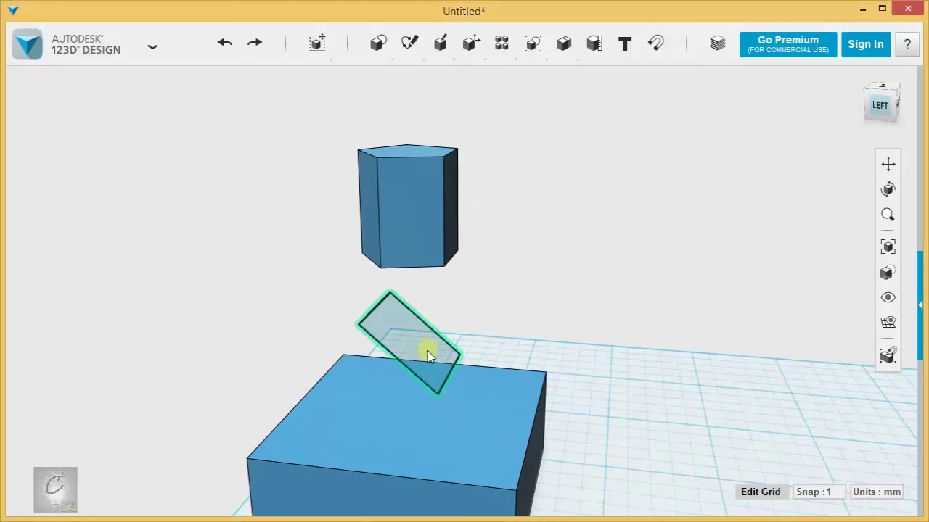
# Extrude the sketch -34 mm as a New Solid, move it away, then undo
pyautogui.click(447, 372)
pyautogui.moveTo(486, 420)
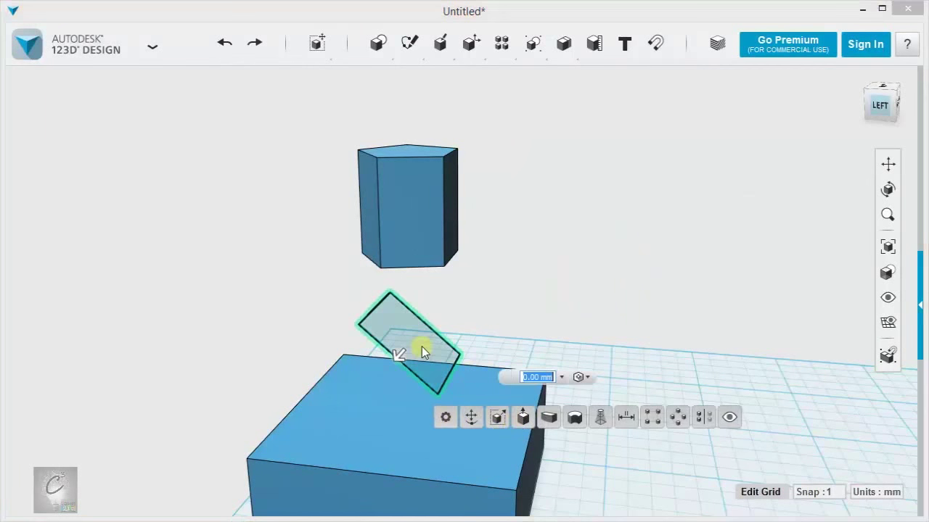
pyautogui.click(519, 420)
pyautogui.moveTo(400, 353)
pyautogui.mouseDown()
pyautogui.moveTo(522, 265)
pyautogui.moveTo(704, 283)
pyautogui.mouseUp()
pyautogui.click(699, 256)
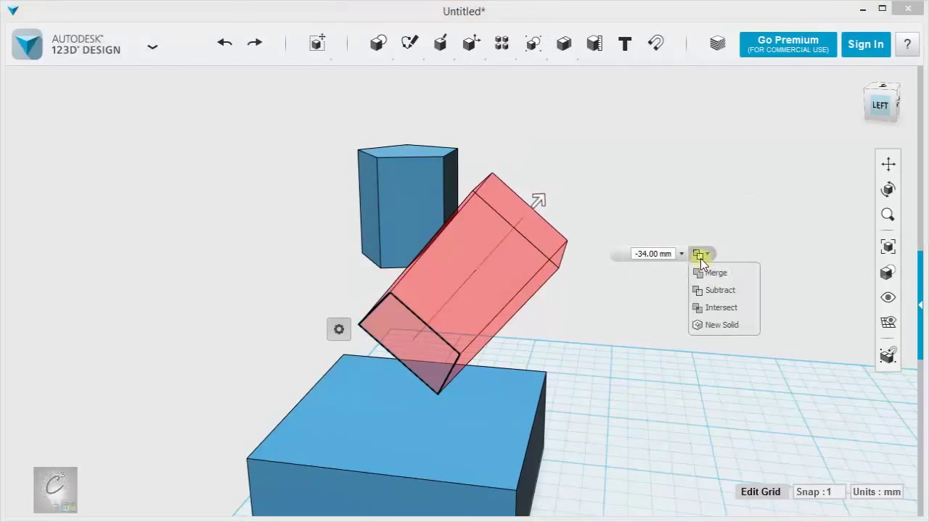
pyautogui.click(721, 325)
pyautogui.moveTo(491, 309)
pyautogui.mouseDown()
pyautogui.moveTo(655, 328)
pyautogui.moveTo(682, 373)
pyautogui.mouseUp()
pyautogui.hotkey('ctrl', 'z')
pyautogui.hotkey('ctrl', 'z')
# Box-select every object in the scene and delete them all
pyautogui.scroll(-3, 450, 403)
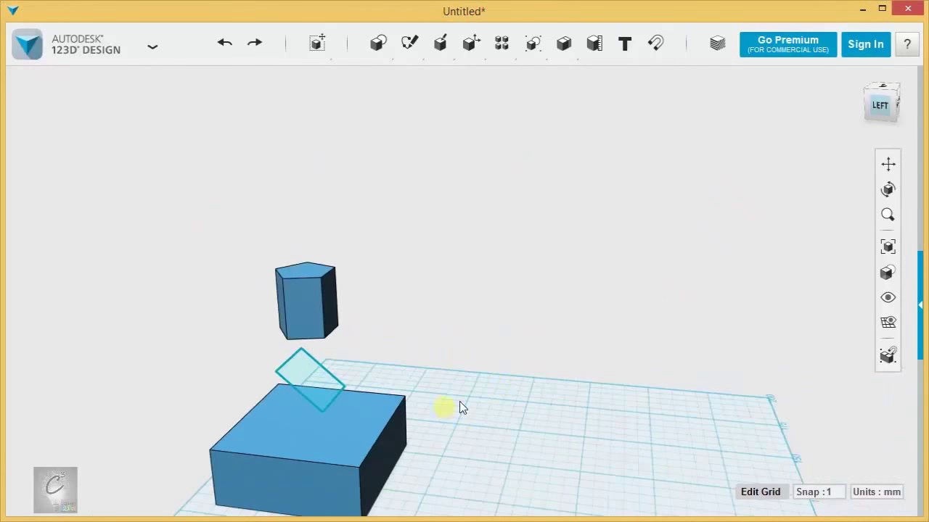
pyautogui.moveTo(450, 404); pyautogui.dragTo(595, 348, button='right')
pyautogui.moveTo(414, 128); pyautogui.dragTo(668, 437)
pyautogui.press('Delete')
pyautogui.moveTo(630, 292); pyautogui.dragTo(462, 300, button='right')
pyautogui.scroll(2, 463, 298)
pyautogui.moveTo(405, 45)
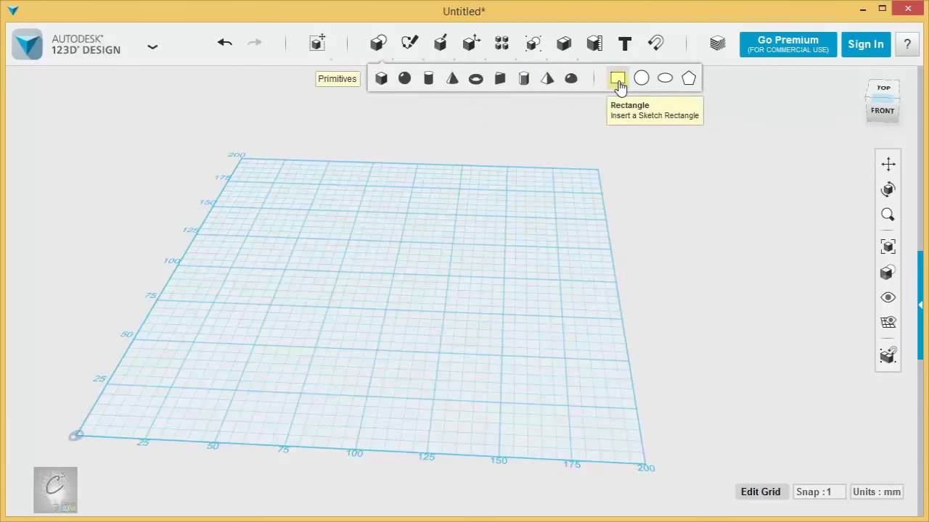
# Switch from the 20×20 rectangle primitive to Sketch Rectangle and place a narrow rectangle on the grid
pyautogui.click(618, 78)
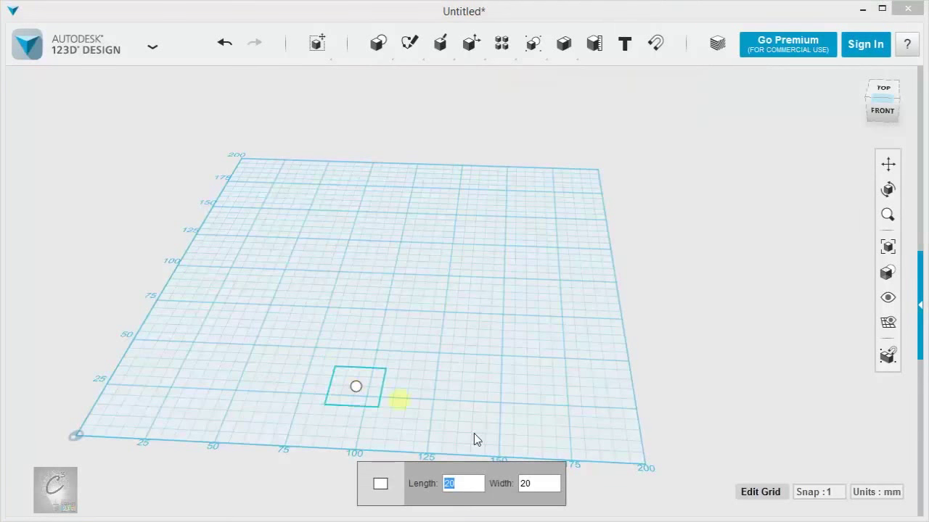
pyautogui.moveTo(389, 57)
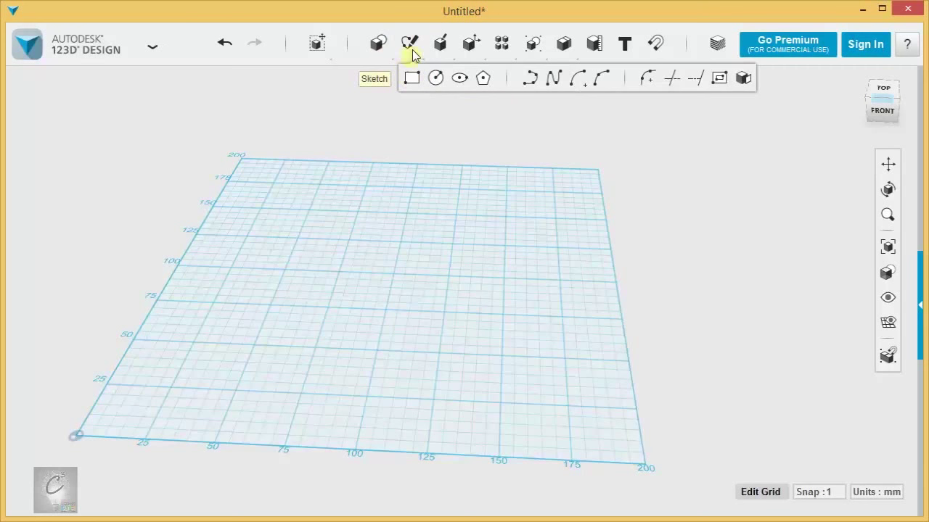
pyautogui.click(411, 78)
pyautogui.scroll(3, 283, 297)
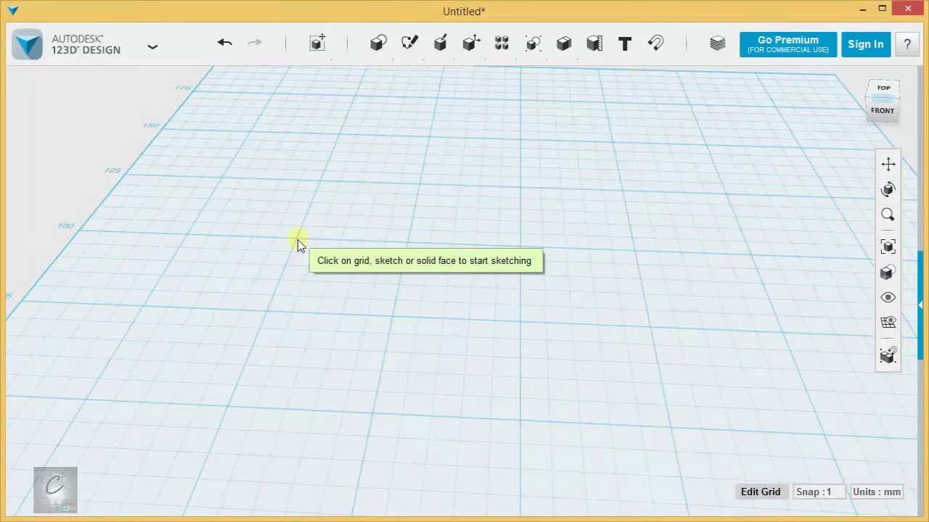
pyautogui.scroll(-3, 299, 250)
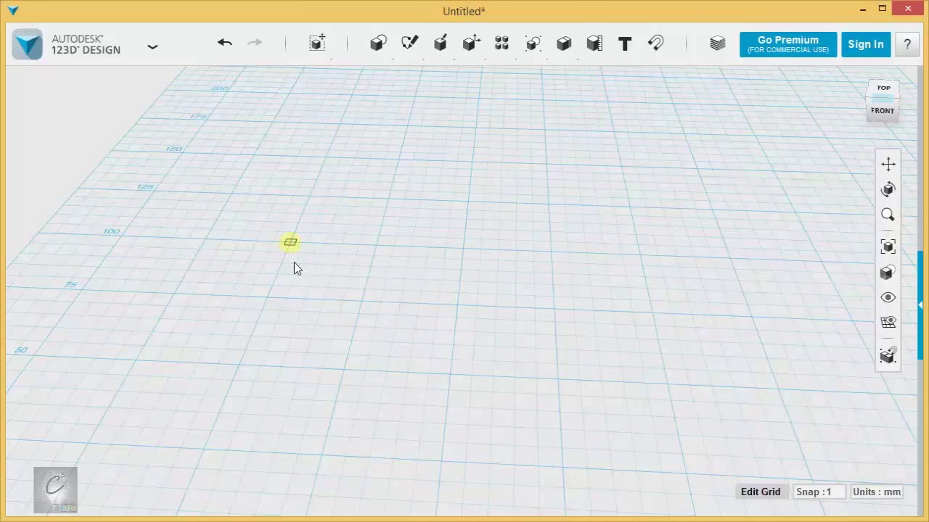
pyautogui.click(290, 243)
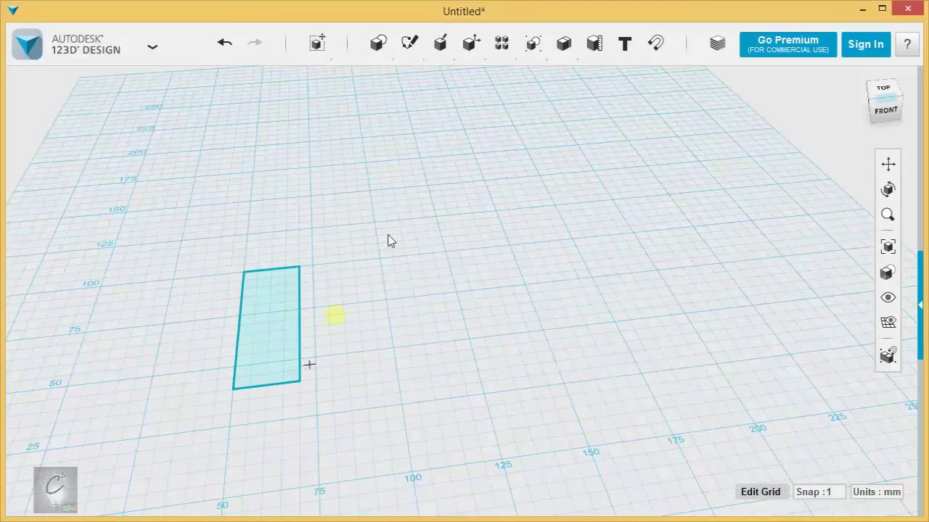
pyautogui.moveTo(410, 45)
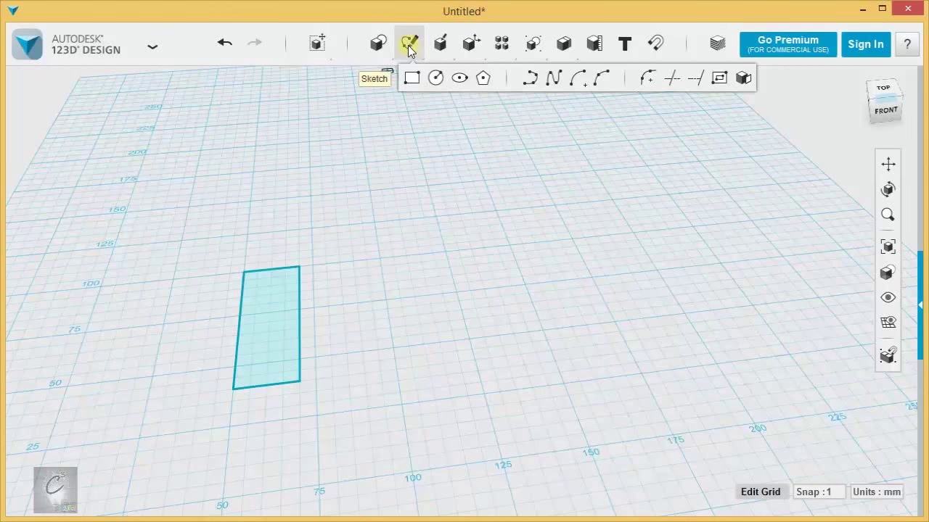
# Insert a radius-20 Circle primitive, then delete it together with the rectangle
pyautogui.moveTo(377, 58)
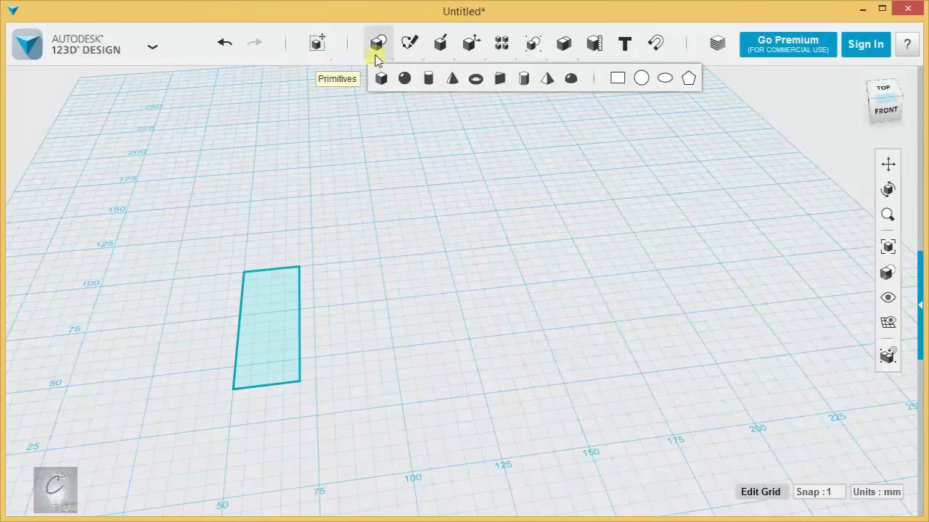
pyautogui.click(642, 77)
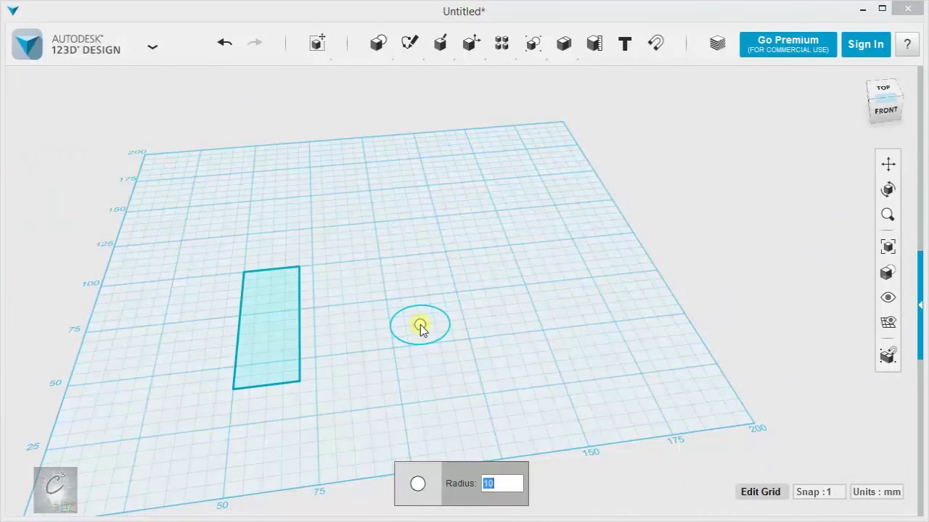
pyautogui.write('20')
pyautogui.press('Return')
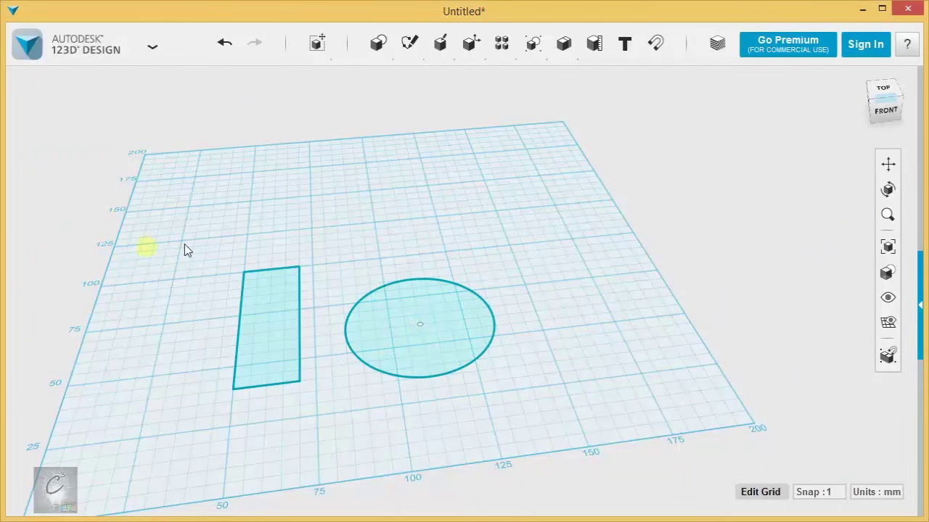
pyautogui.moveTo(207, 242)
pyautogui.mouseDown()
pyautogui.moveTo(599, 431)
pyautogui.moveTo(595, 356)
pyautogui.mouseUp()
pyautogui.press('Delete')
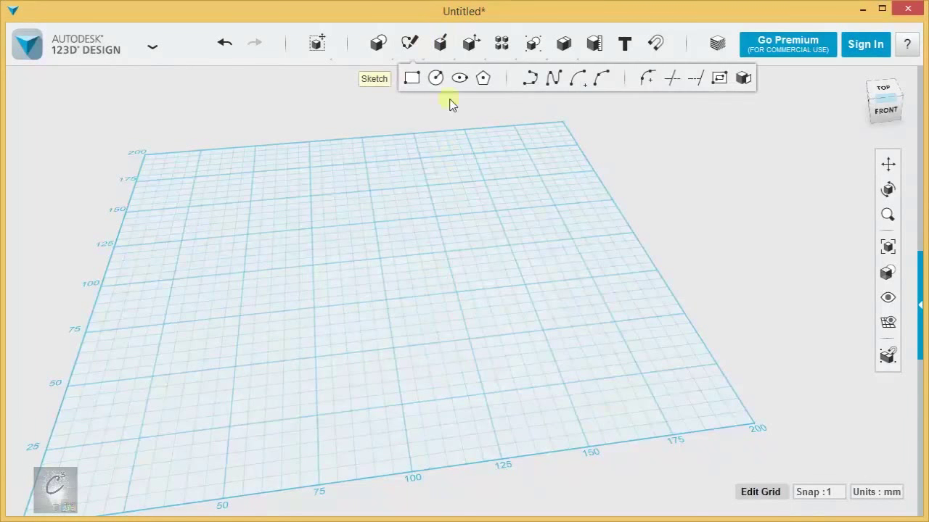
# Sketch a 140 mm circle on the grid, then select and delete it
pyautogui.click(435, 78)
pyautogui.click(512, 211)
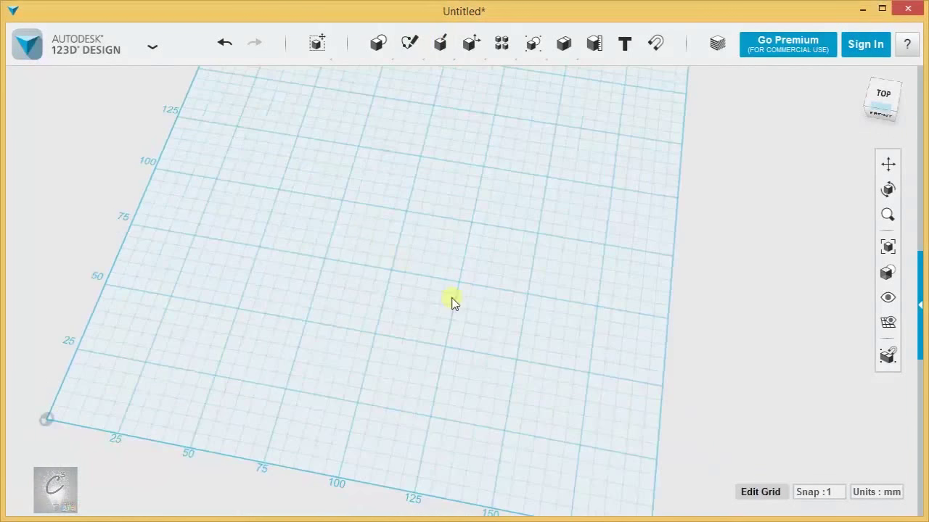
pyautogui.click(405, 210)
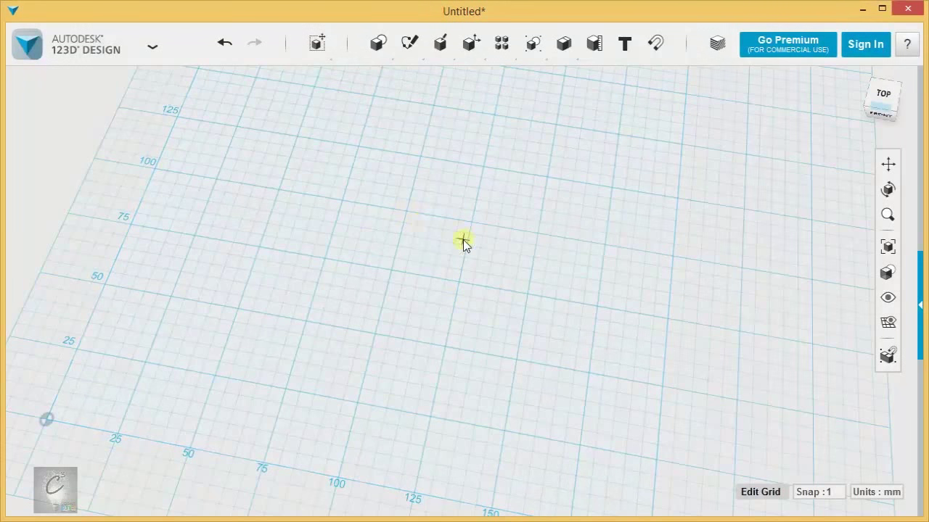
pyautogui.click(407, 211)
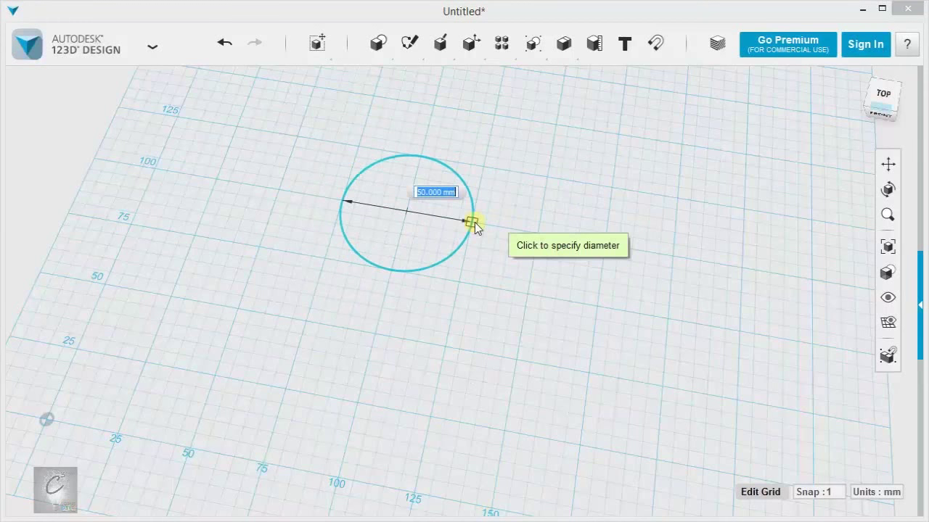
pyautogui.scroll(2, 472, 222)
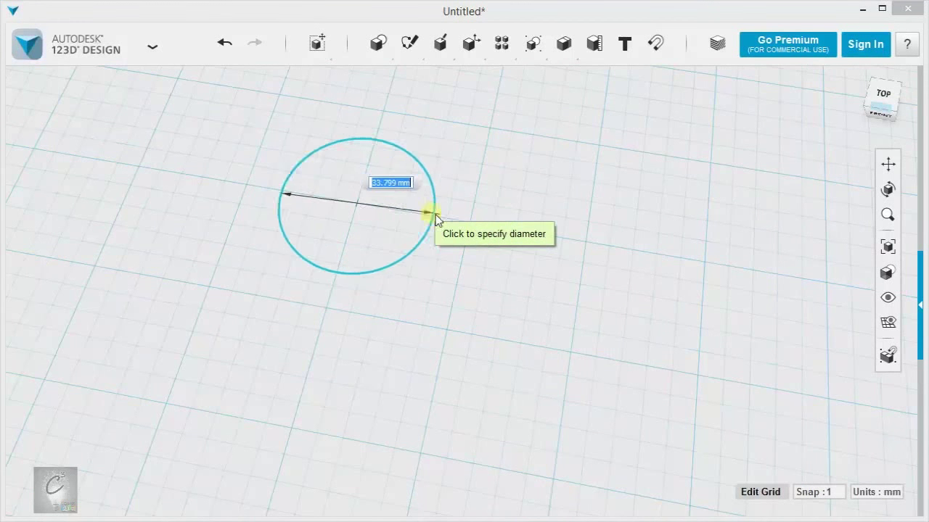
pyautogui.click(701, 264)
pyautogui.scroll(-3, 612, 301)
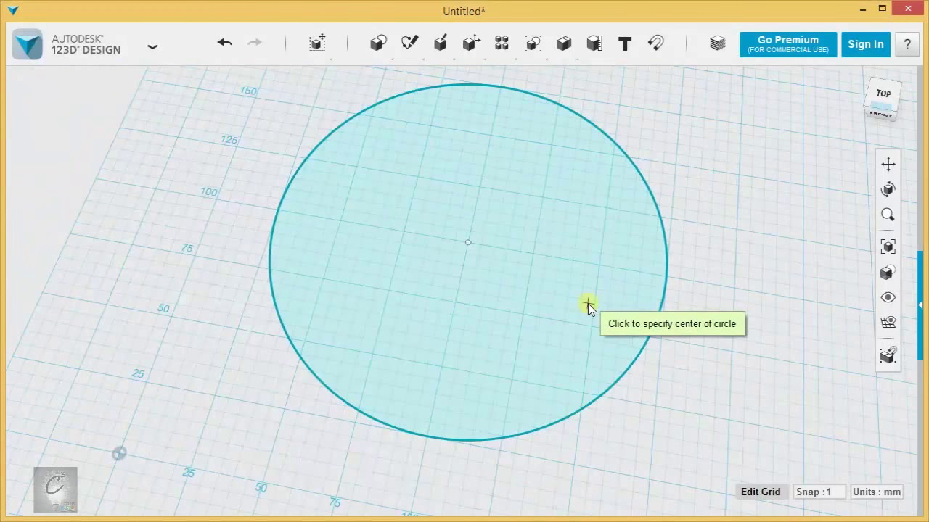
pyautogui.moveTo(588, 307); pyautogui.dragTo(694, 278, button='right')
pyautogui.moveTo(165, 98)
pyautogui.mouseDown()
pyautogui.moveTo(710, 421)
pyautogui.moveTo(776, 450)
pyautogui.mouseUp()
pyautogui.press('Delete')
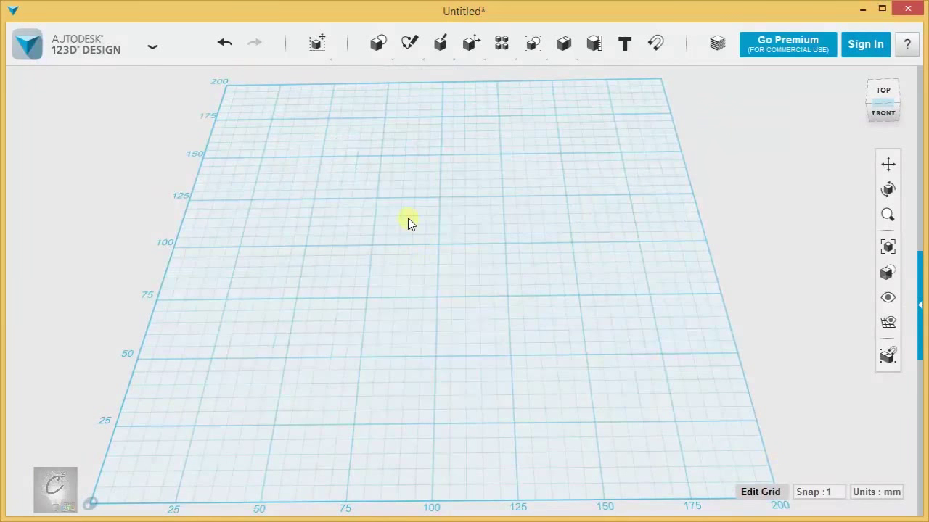
# Insert a Wedge primitive and place it on the grid
pyautogui.moveTo(379, 40)
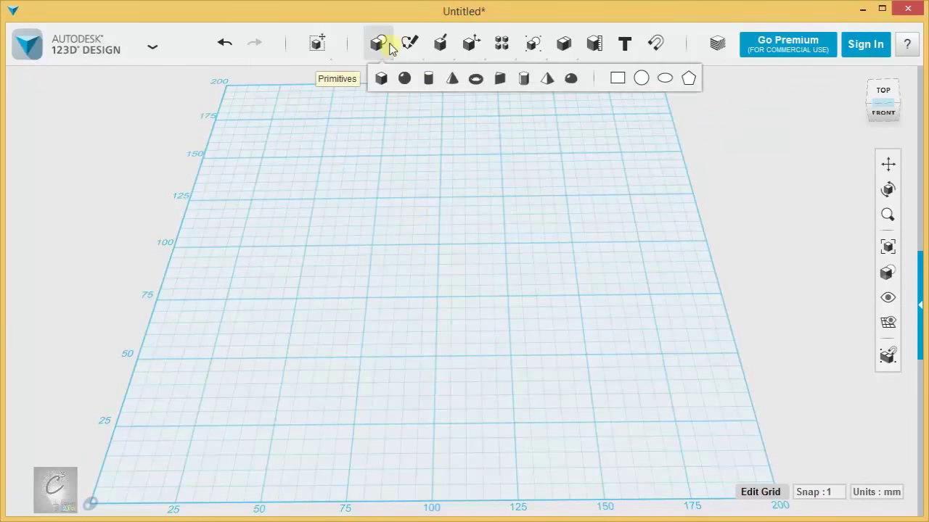
pyautogui.click(499, 77)
pyautogui.click(287, 303)
pyautogui.moveTo(287, 303); pyautogui.dragTo(525, 312, button='right')
pyautogui.scroll(3, 526, 312)
# Rotate the wedge 90 degrees with the Move tool's rotation handle
pyautogui.click(392, 233)
pyautogui.click(357, 484)
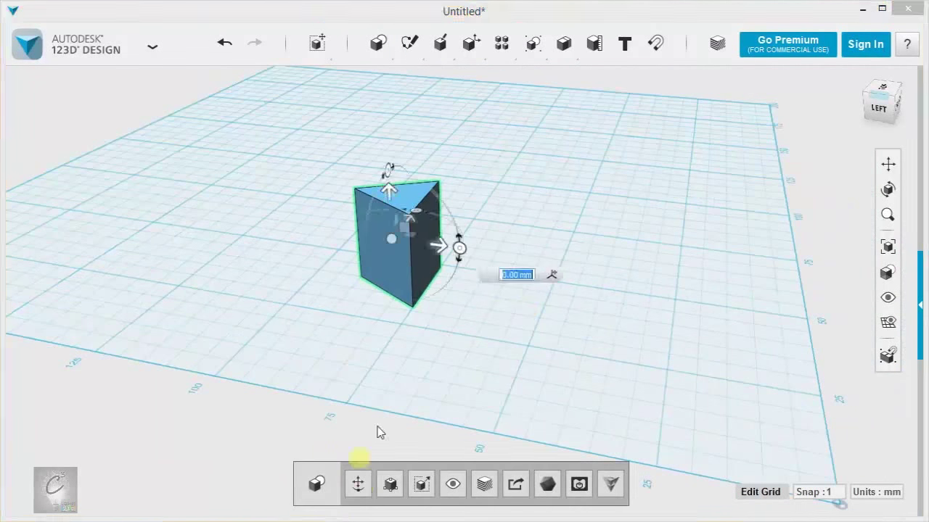
pyautogui.click(459, 252)
pyautogui.moveTo(451, 303); pyautogui.dragTo(404, 378)
pyautogui.click(617, 211)
pyautogui.moveTo(616, 210); pyautogui.dragTo(485, 303, button='right')
# Choose Sketch Circle from the Sketch menu
pyautogui.moveTo(377, 42)
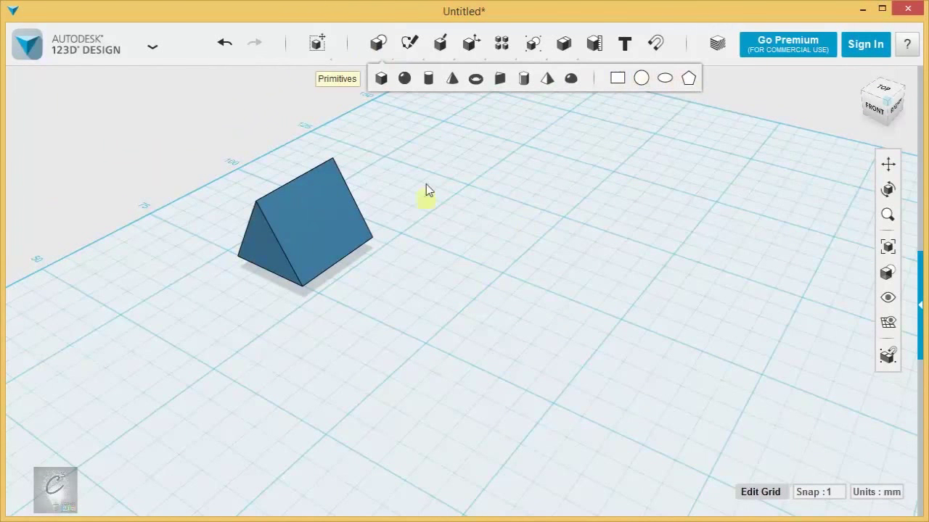
pyautogui.moveTo(415, 52)
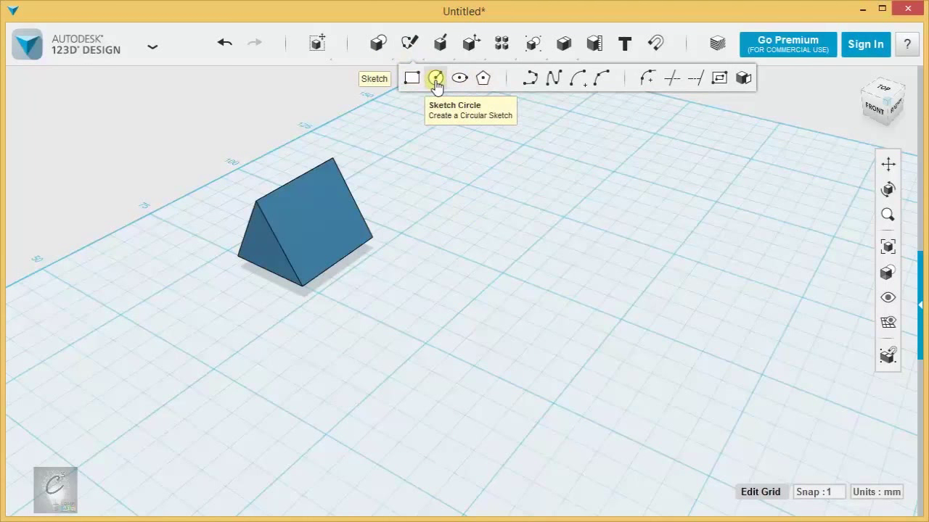
pyautogui.click(436, 80)
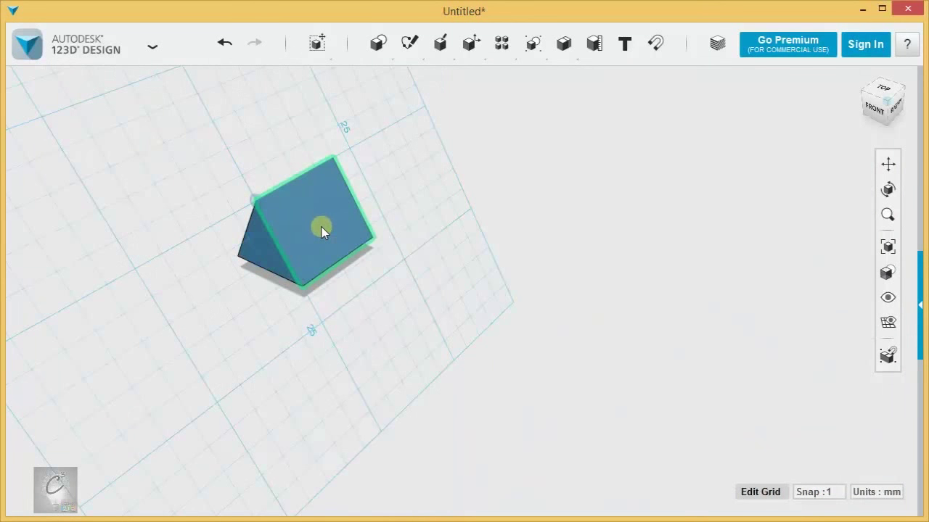
# Sketch a circle centred on the wedge's face
pyautogui.moveTo(510, 242); pyautogui.dragTo(405, 342, button='right')
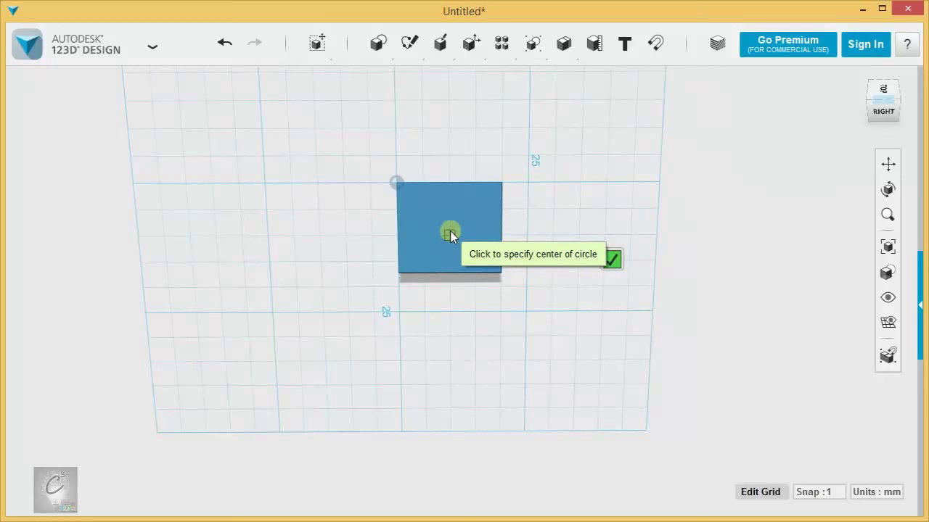
pyautogui.scroll(3, 450, 231)
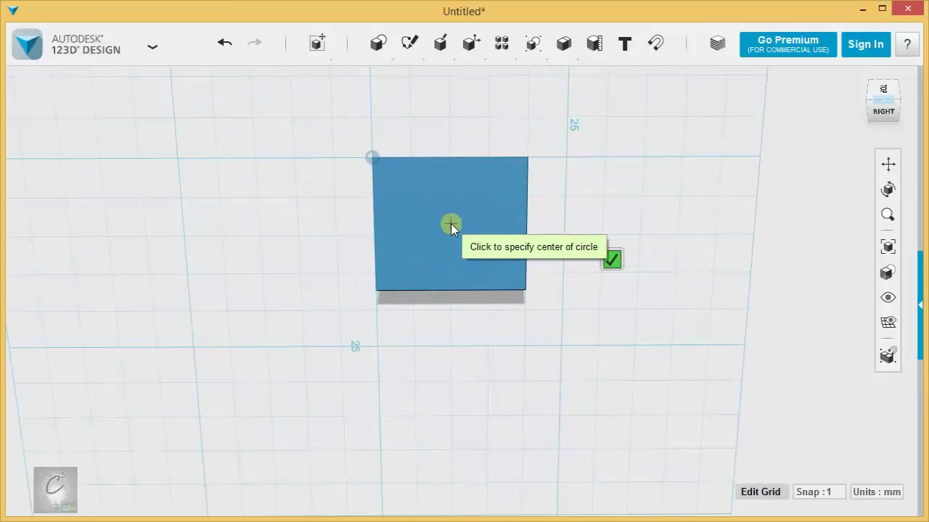
pyautogui.click(450, 223)
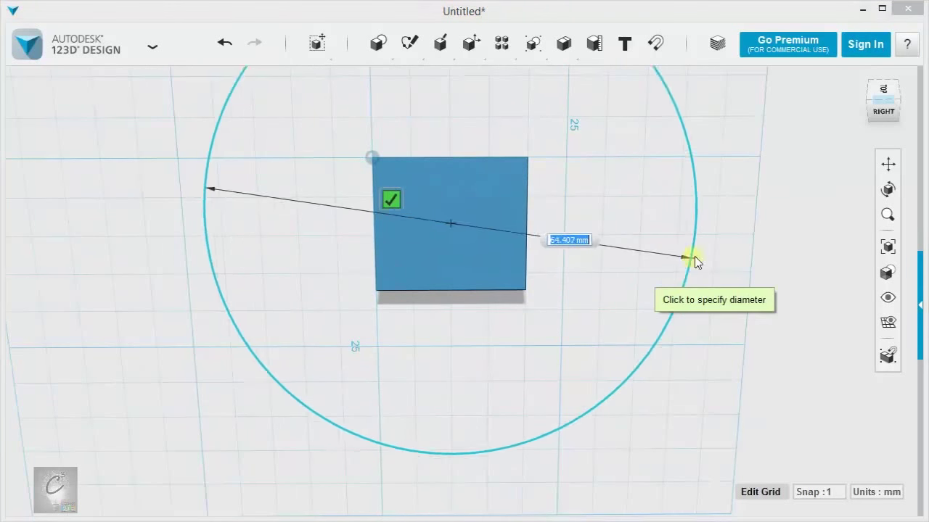
pyautogui.click(639, 237)
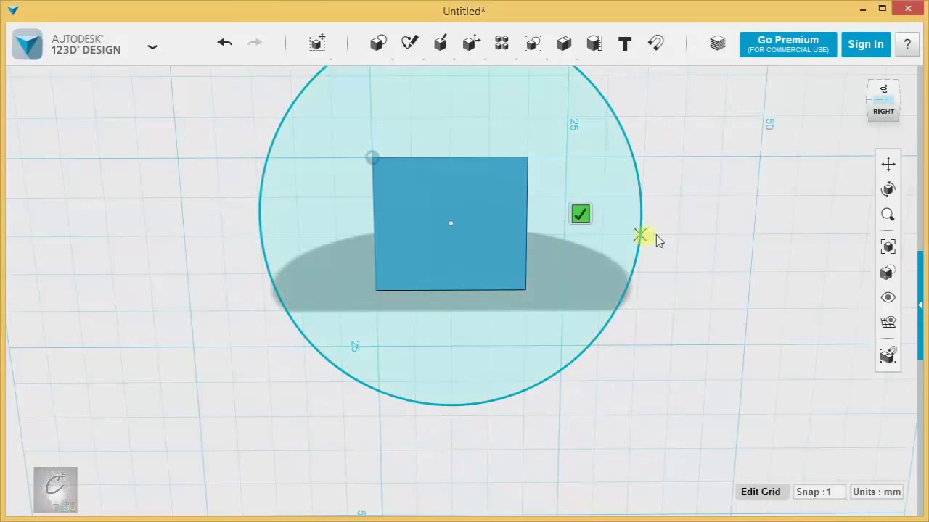
pyautogui.scroll(-4, 589, 310)
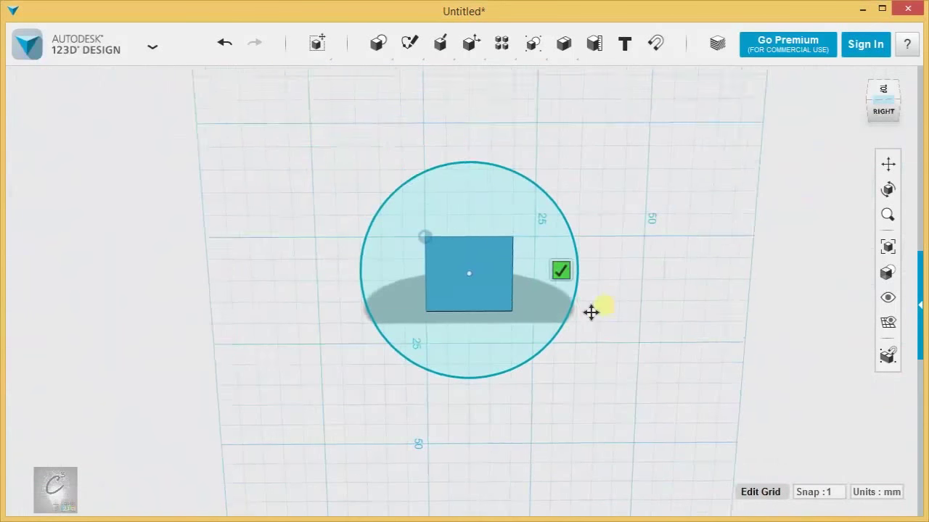
# Add two more circles, up-right and left of the wedge, then exit sketch mode
pyautogui.moveTo(591, 312); pyautogui.dragTo(510, 326, button='middle')
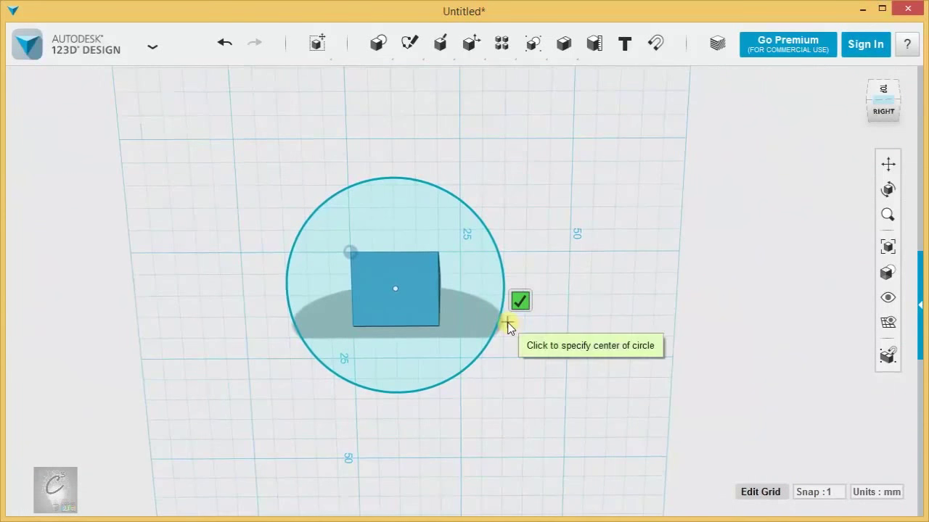
pyautogui.click(626, 121)
pyautogui.click(497, 144)
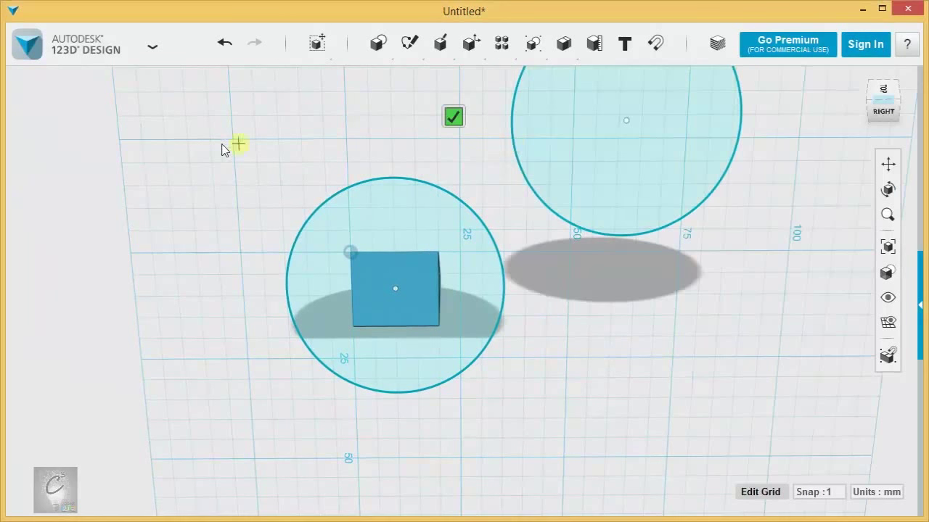
pyautogui.click(127, 129)
pyautogui.click(212, 210)
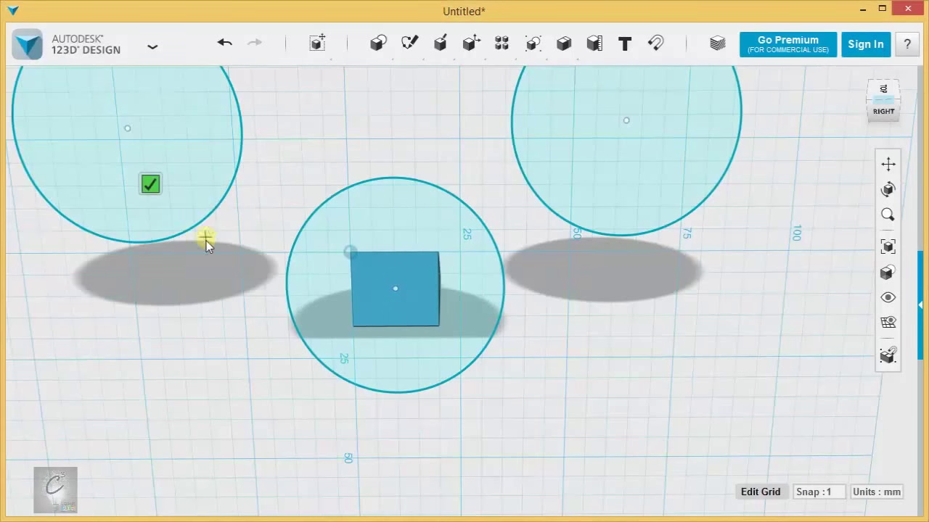
pyautogui.click(150, 187)
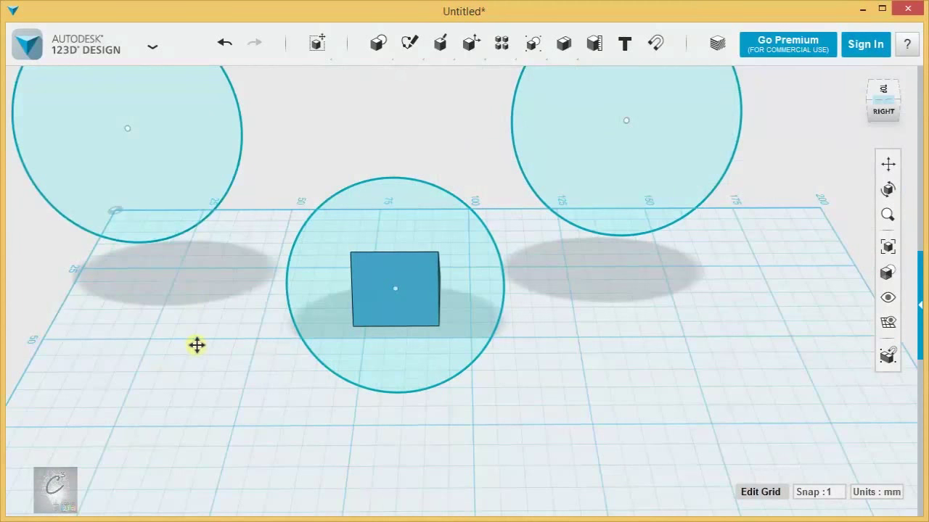
# Move the wedge to the grid's far corner near the 200 mark
pyautogui.moveTo(196, 344); pyautogui.dragTo(411, 275, button='middle')
pyautogui.moveTo(284, 274); pyautogui.dragTo(357, 210, button='right')
pyautogui.scroll(-3, 356, 210)
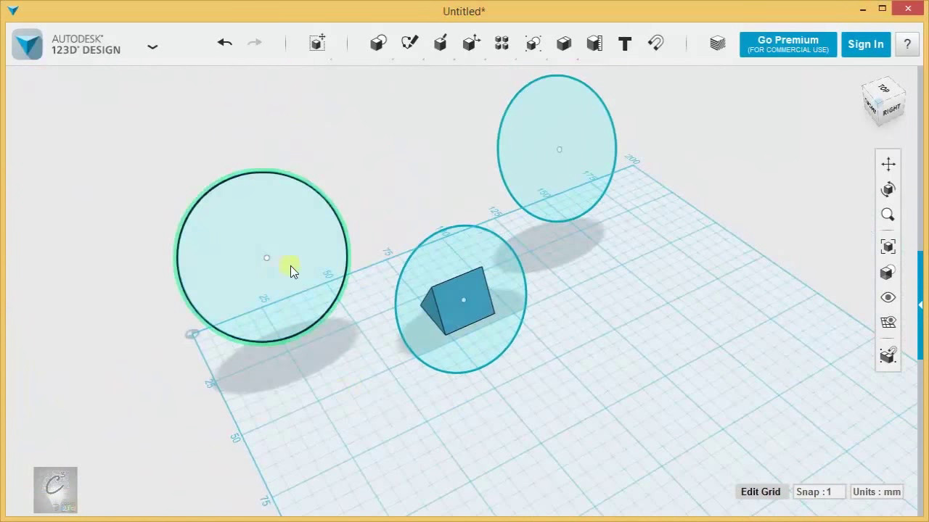
pyautogui.click(472, 304)
pyautogui.click(237, 344)
pyautogui.moveTo(435, 322); pyautogui.dragTo(628, 223)
pyautogui.click(565, 304)
pyautogui.moveTo(566, 304)
pyautogui.mouseDown(button='right')
pyautogui.moveTo(578, 422)
pyautogui.moveTo(504, 317)
pyautogui.moveTo(521, 323)
pyautogui.moveTo(495, 311)
pyautogui.mouseUp(button='right')
pyautogui.moveTo(407, 50)
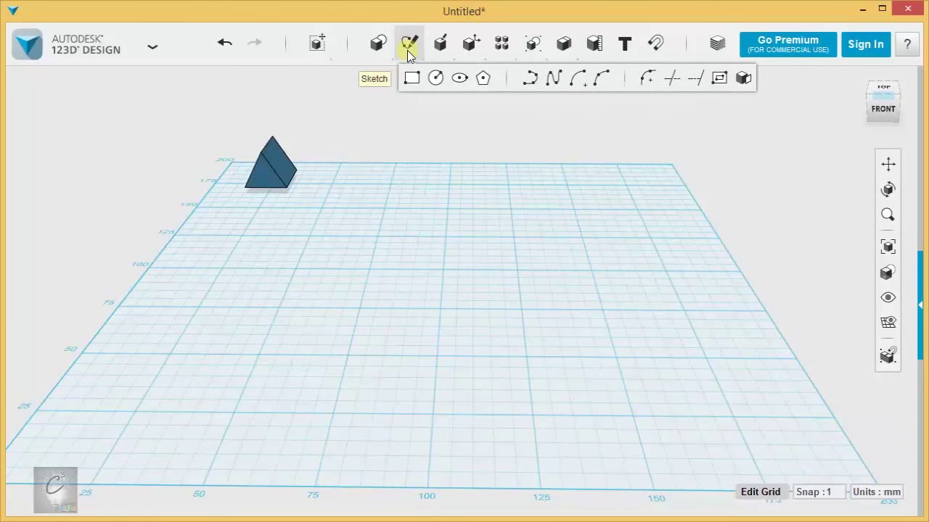
# Start a Sketch Polygon on the grid and set its centre point
pyautogui.click(483, 79)
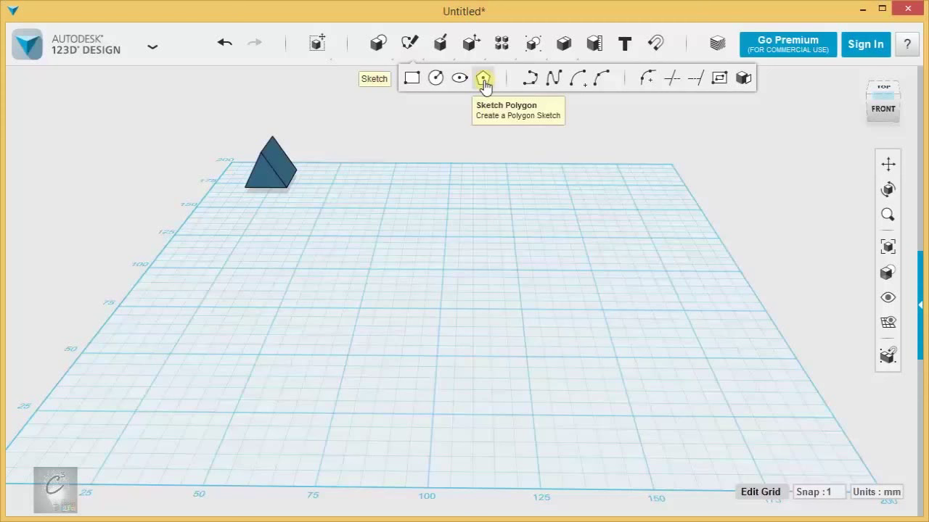
pyautogui.click(440, 313)
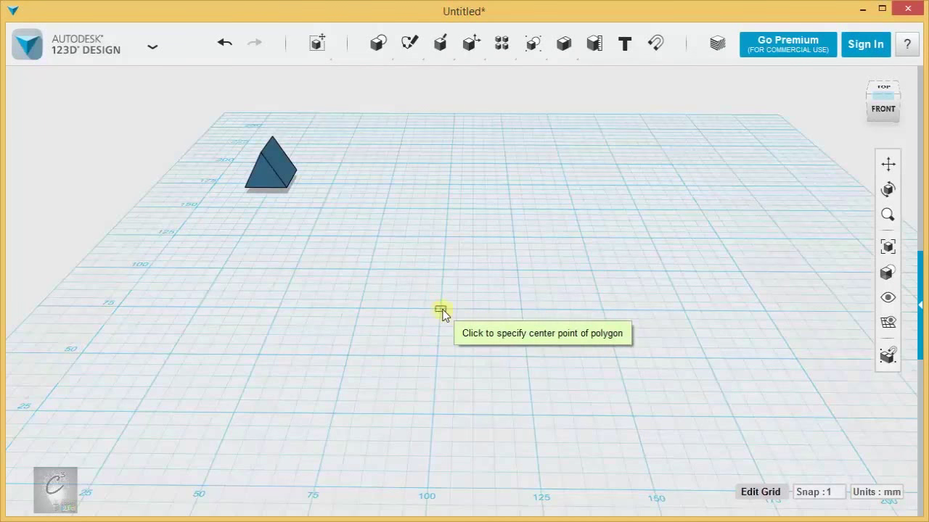
pyautogui.scroll(5, 440, 312)
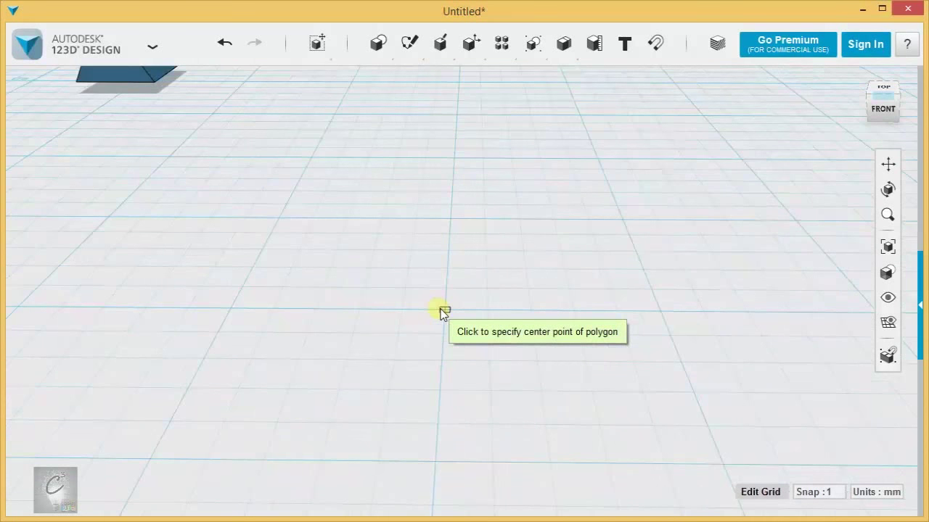
pyautogui.click(445, 312)
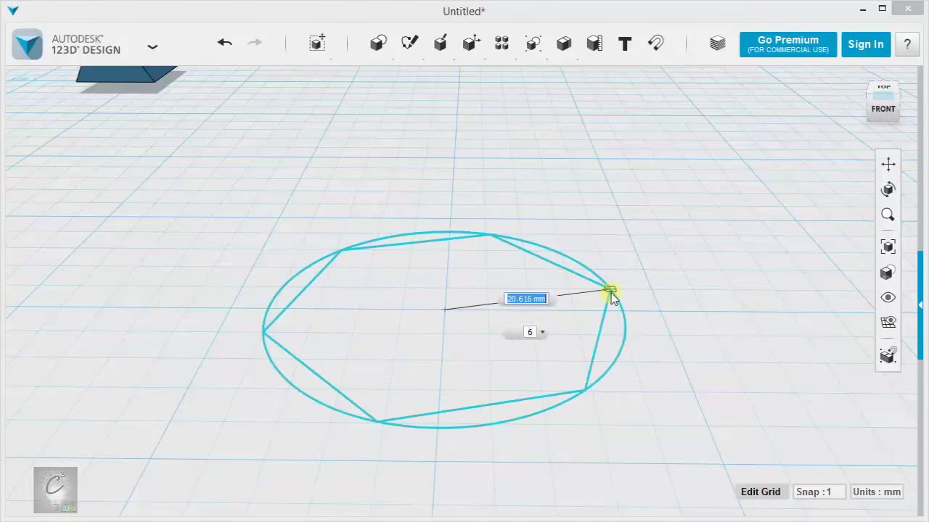
# Preview 4- and 5-sided versions, then place the polygon with 12 sides
pyautogui.click(529, 332)
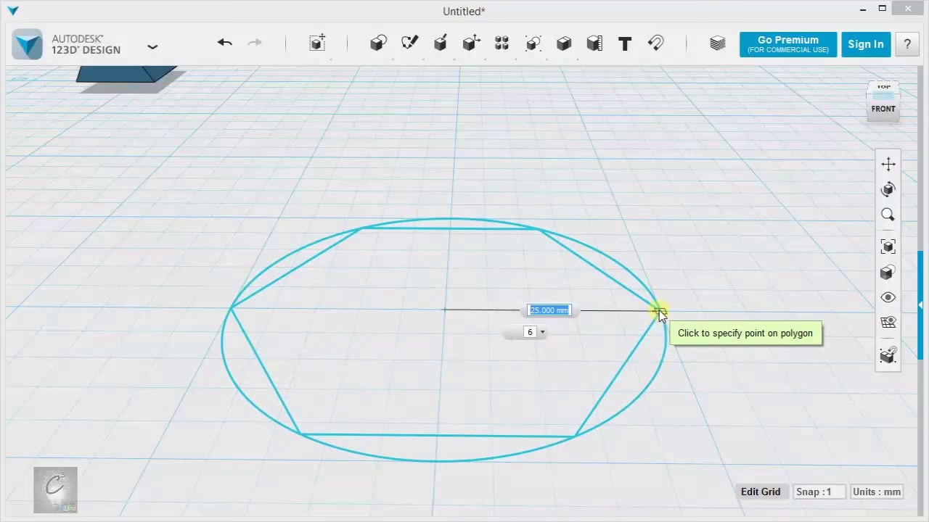
pyautogui.press('Tab')
pyautogui.press('Tab')
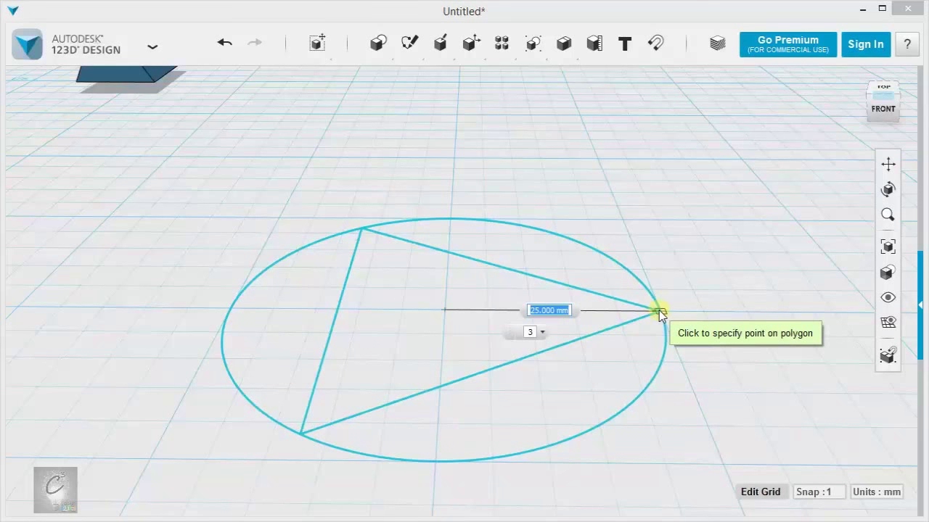
pyautogui.press('Tab')
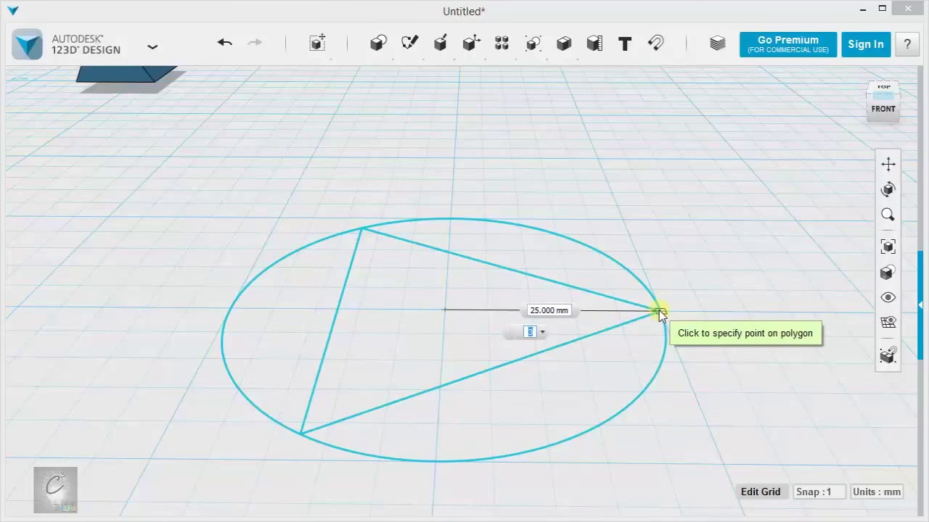
pyautogui.write('4')
pyautogui.press('Tab')
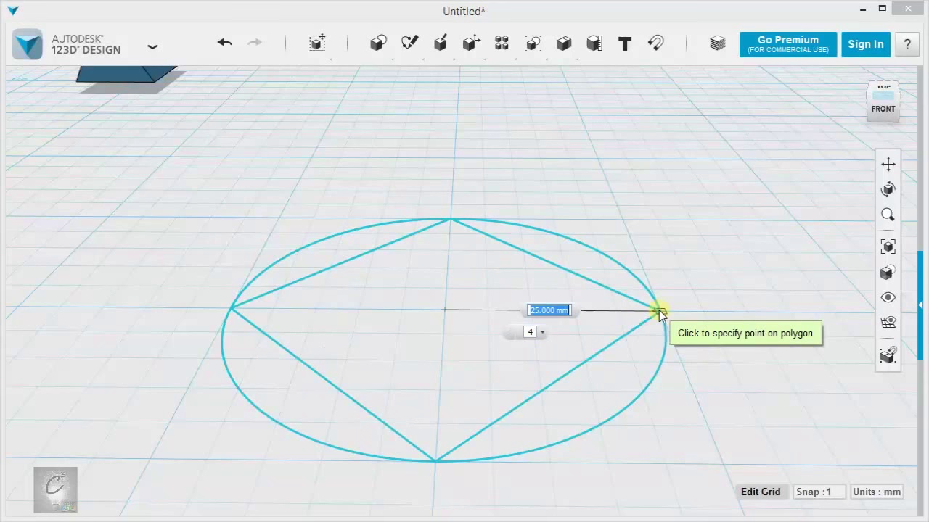
pyautogui.press('Tab')
pyautogui.press('Tab')
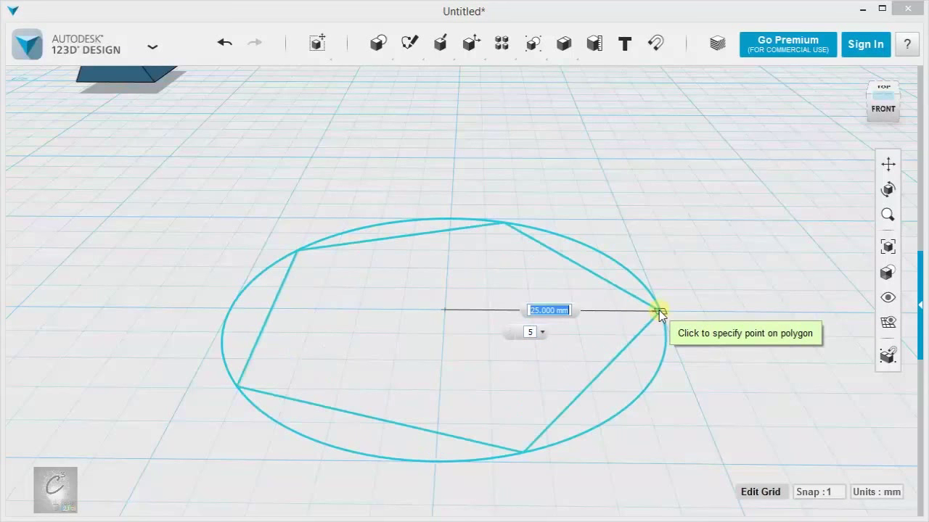
pyautogui.press('BackSpace')
pyautogui.press('Tab')
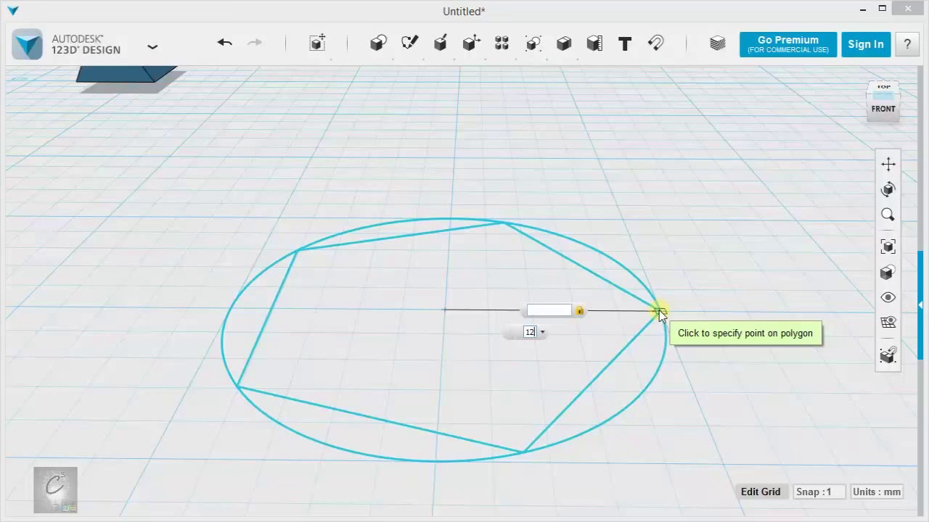
pyautogui.press('Tab')
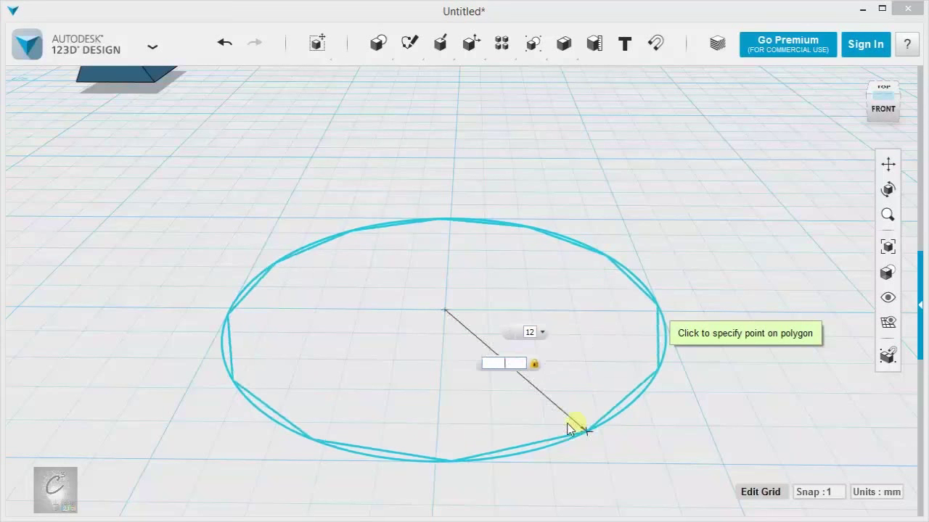
pyautogui.click(439, 464)
pyautogui.scroll(-5, 771, 282)
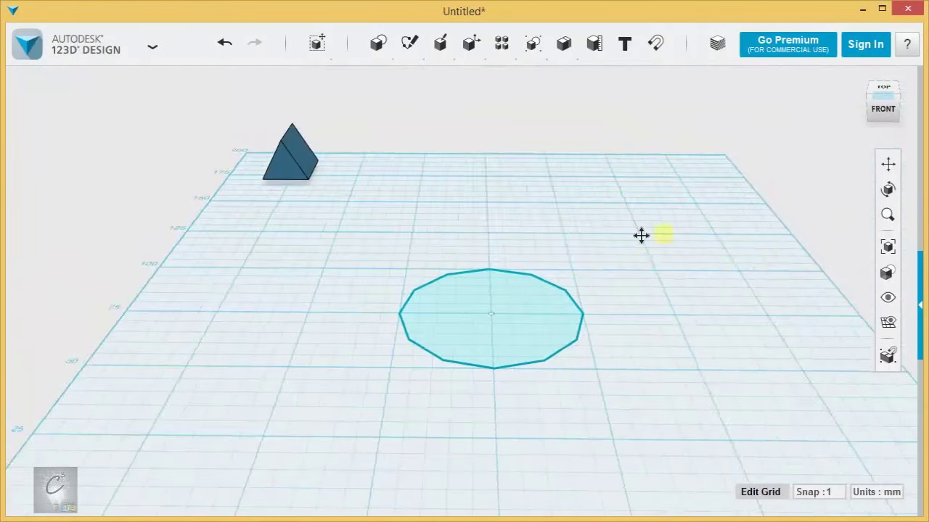
# Window-select the 12-sided polygon sketch and remove it
pyautogui.moveTo(328, 262); pyautogui.dragTo(631, 394)
pyautogui.hotkey('ctrl', 'z')
pyautogui.scroll(-2, 459, 312)
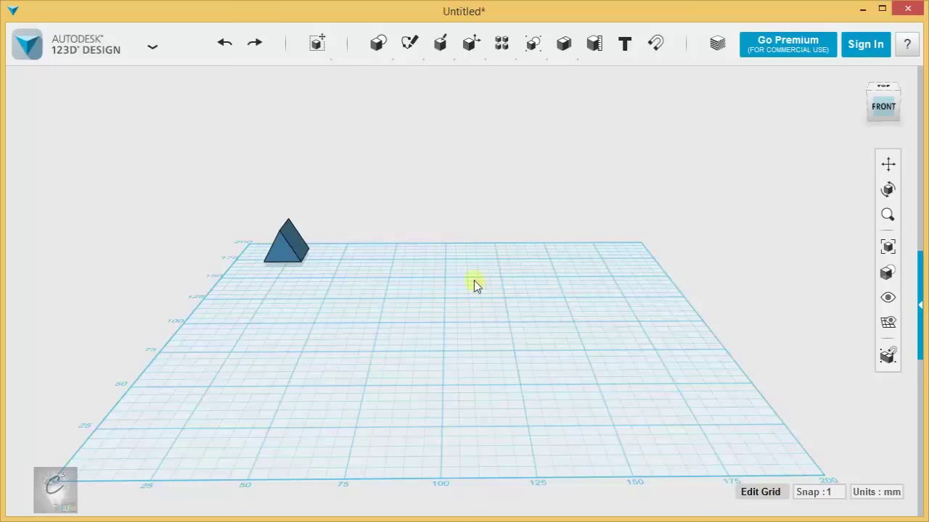
pyautogui.moveTo(409, 42)
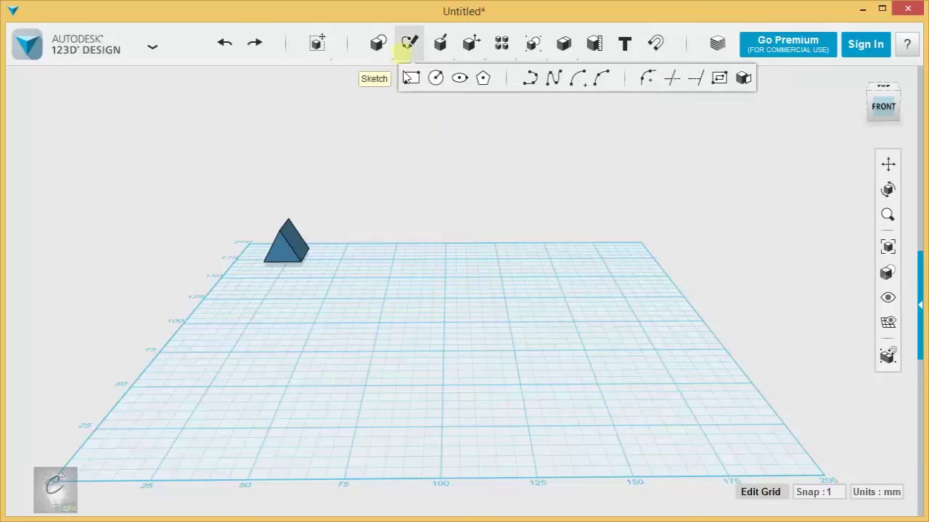
pyautogui.click(529, 79)
pyautogui.click(538, 203)
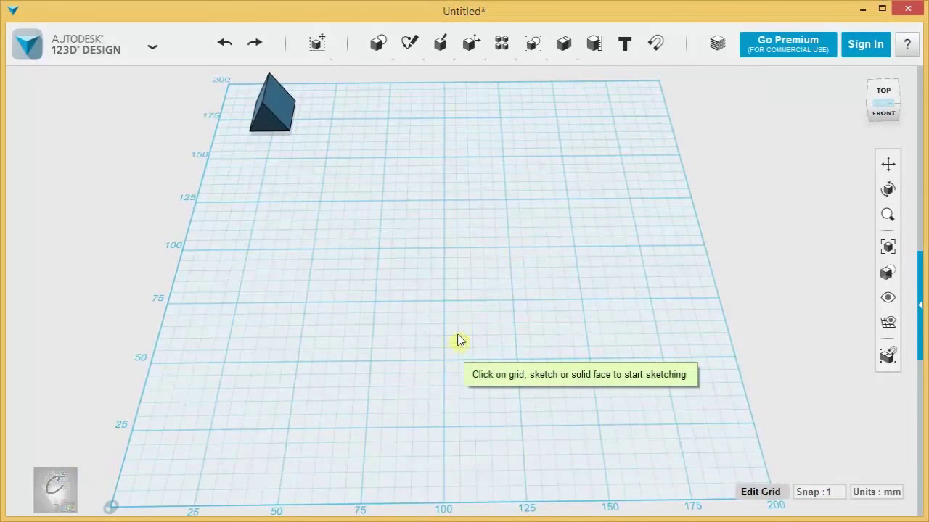
pyautogui.click(336, 271)
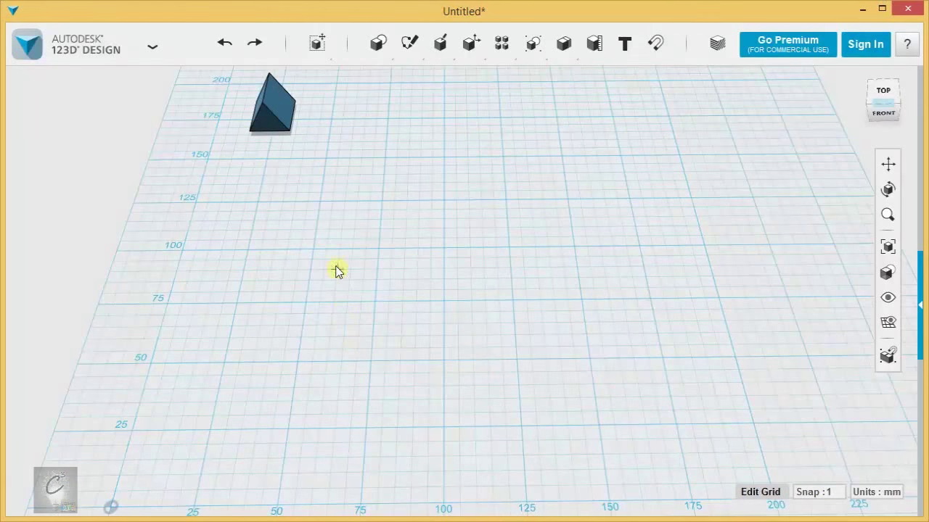
pyautogui.click(394, 200)
pyautogui.click(533, 258)
pyautogui.click(678, 230)
pyautogui.click(789, 343)
pyautogui.click(722, 455)
pyautogui.click(566, 411)
pyautogui.click(451, 413)
pyautogui.click(322, 440)
pyautogui.click(225, 362)
pyautogui.click(264, 296)
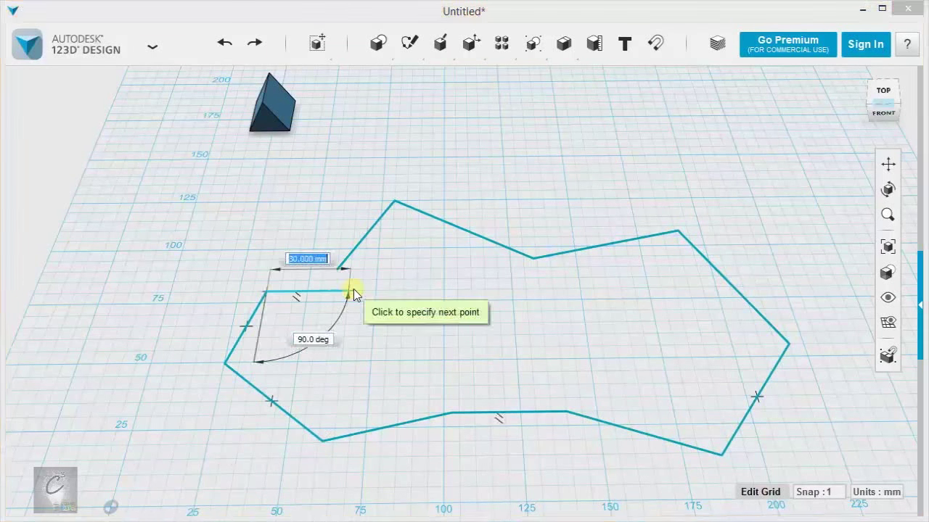
pyautogui.click(349, 290)
pyautogui.click(338, 270)
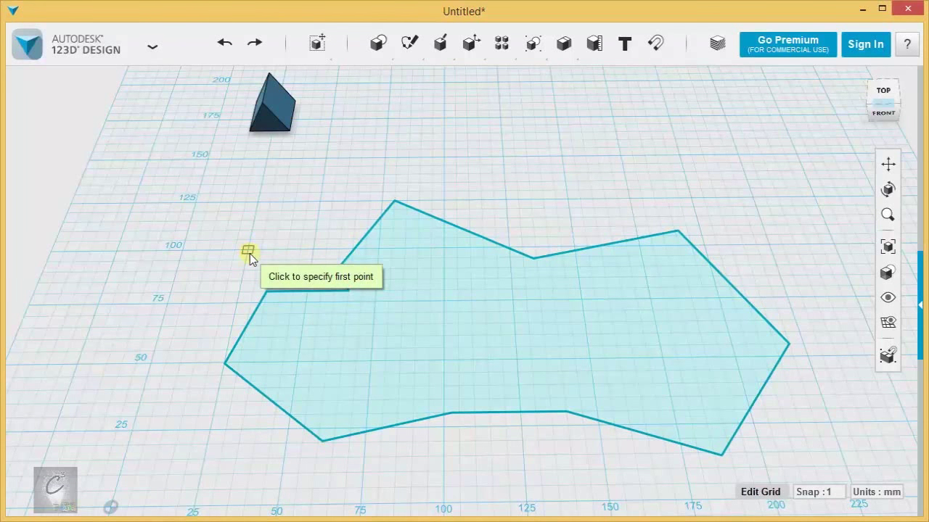
pyautogui.press('Escape')
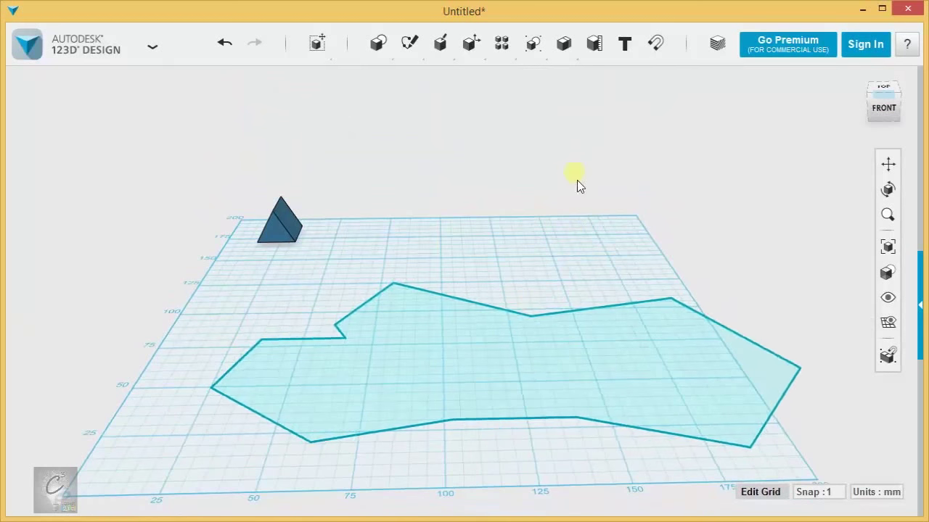
pyautogui.click(493, 347)
pyautogui.moveTo(514, 397)
pyautogui.click(572, 348)
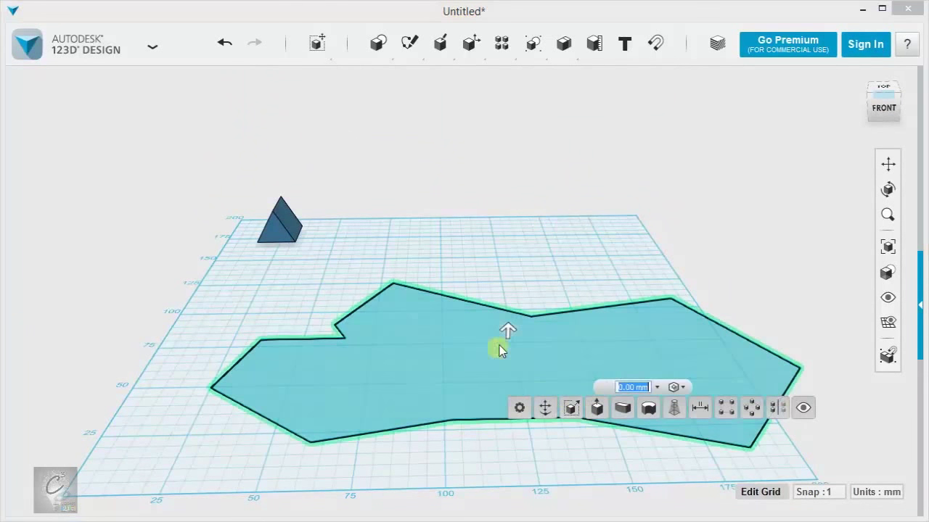
pyautogui.moveTo(514, 329); pyautogui.dragTo(511, 249)
pyautogui.click(160, 286)
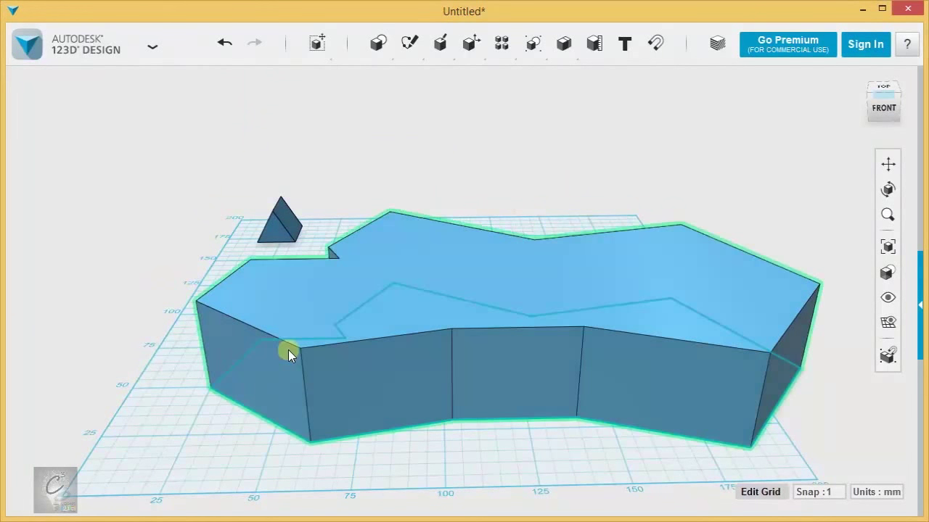
pyautogui.click(288, 352)
pyautogui.press('Delete')
pyautogui.click(522, 430)
pyautogui.click(496, 374)
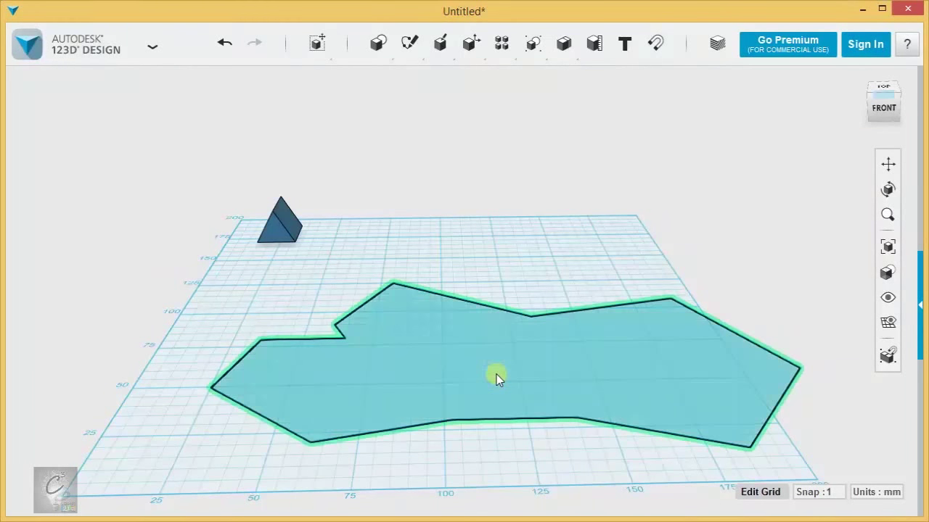
pyautogui.press('Delete')
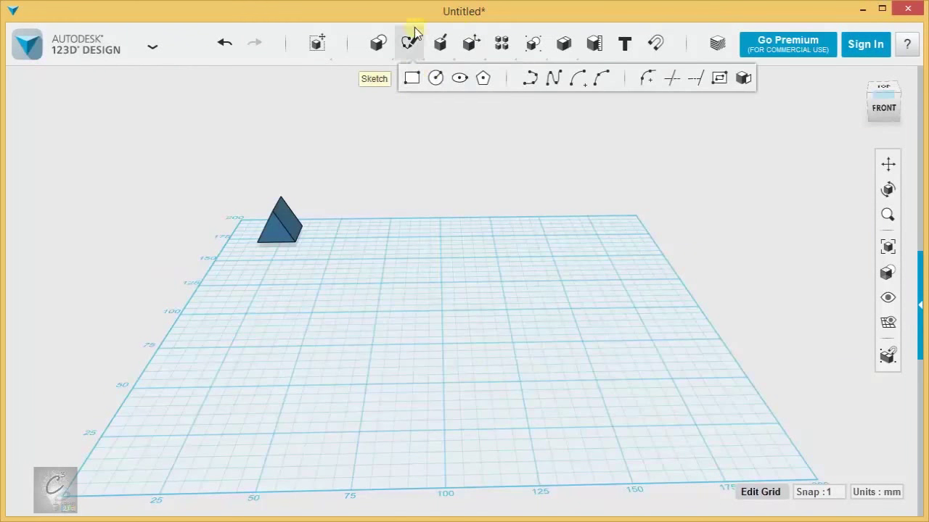
# Start a Polyline sketch on the grid and place its first point
pyautogui.click(531, 80)
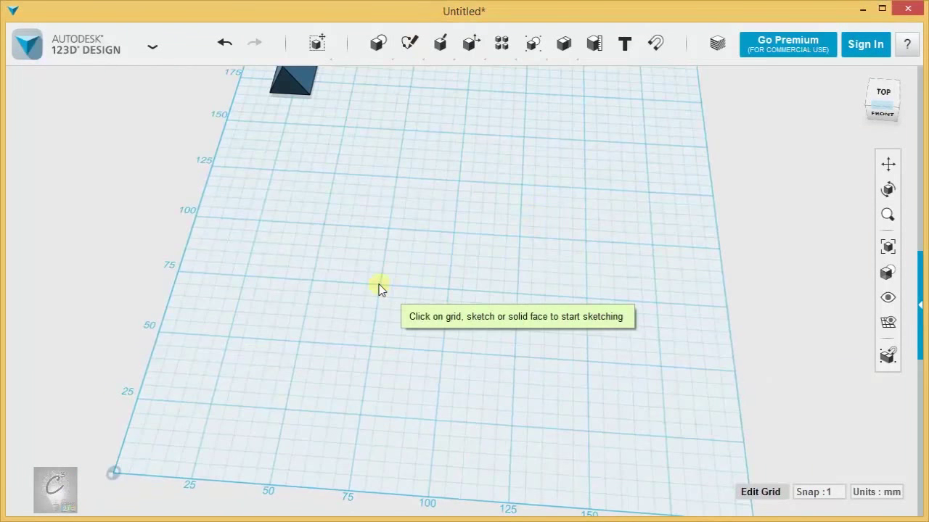
pyautogui.click(379, 286)
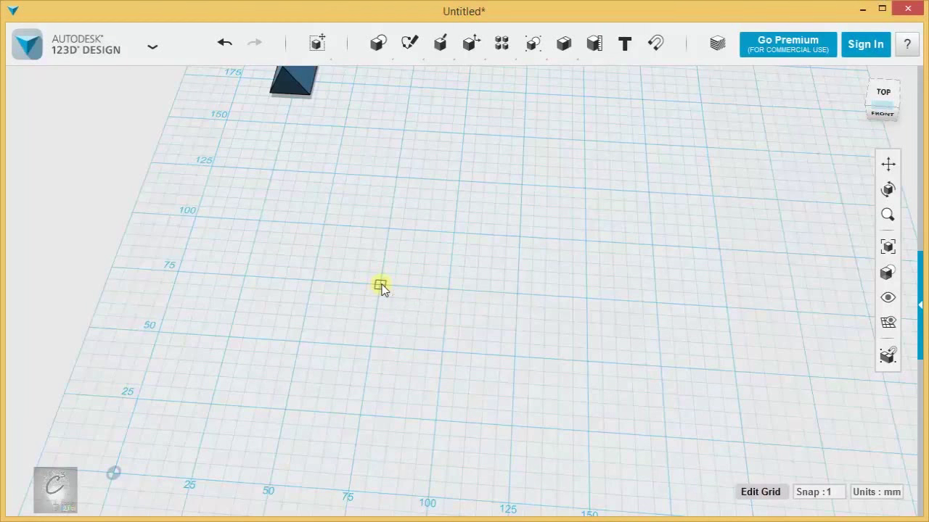
pyautogui.click(380, 286)
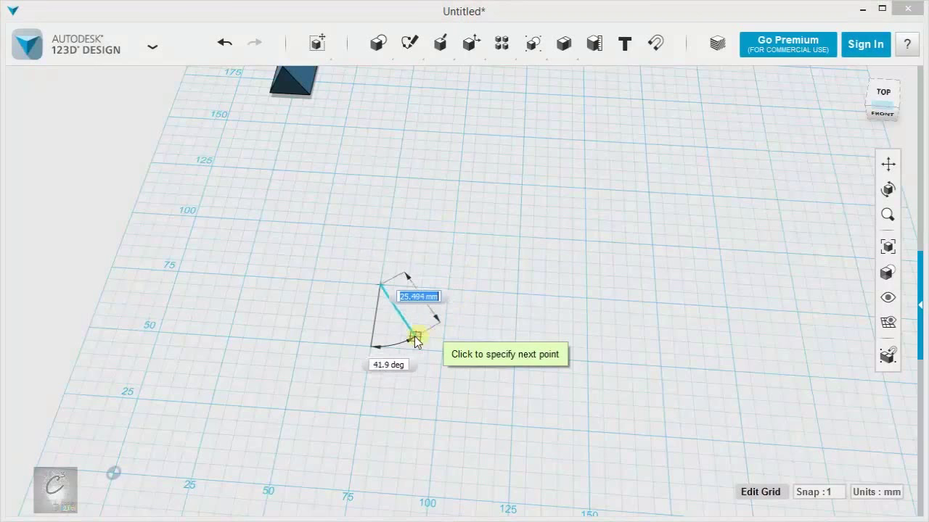
pyautogui.scroll(4, 372, 341)
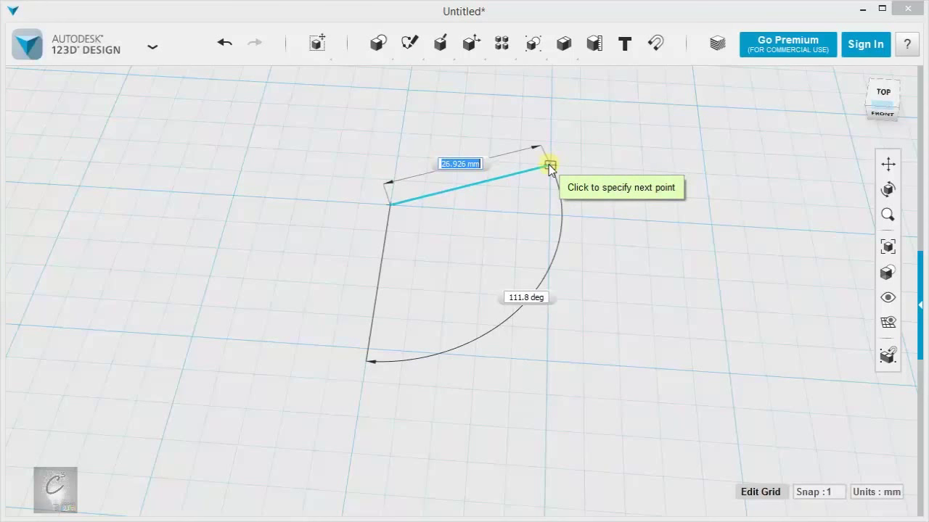
# Draw the first polyline segment 45 mm long at 60 degrees
pyautogui.write('45')
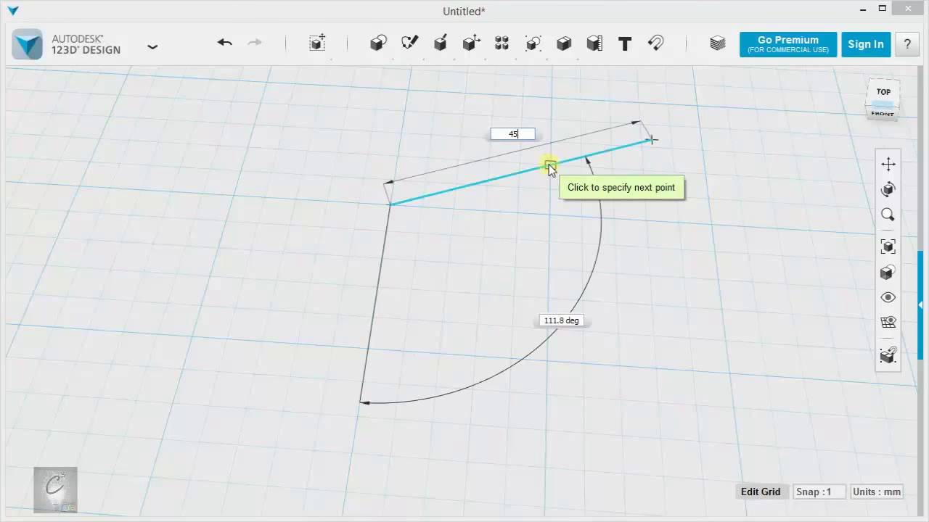
pyautogui.press('BackSpace')
pyautogui.press('BackSpace')
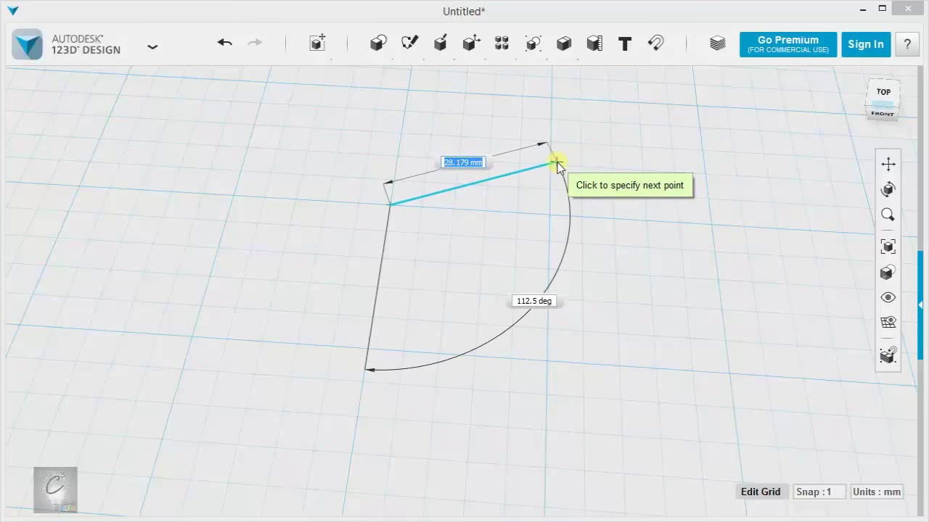
pyautogui.write('74')
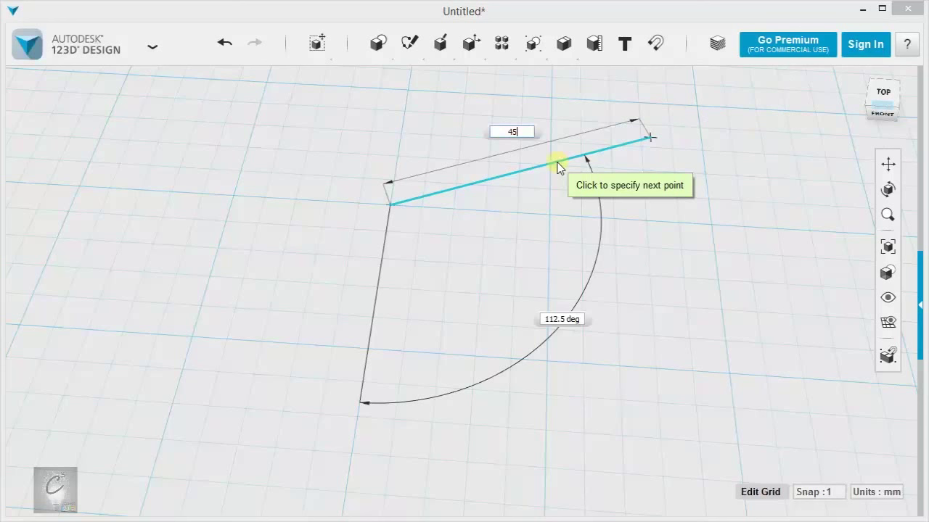
pyautogui.press('Tab')
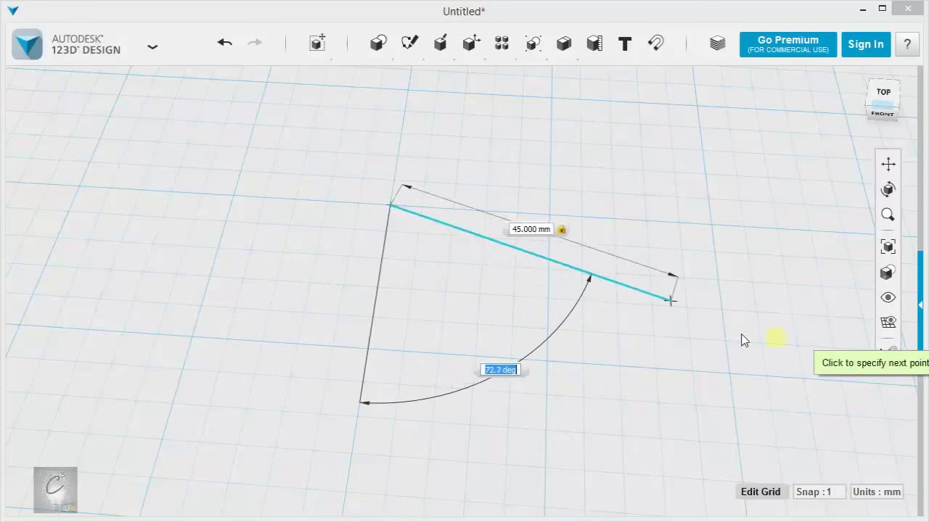
pyautogui.press('Tab')
pyautogui.scroll(-2, 727, 322)
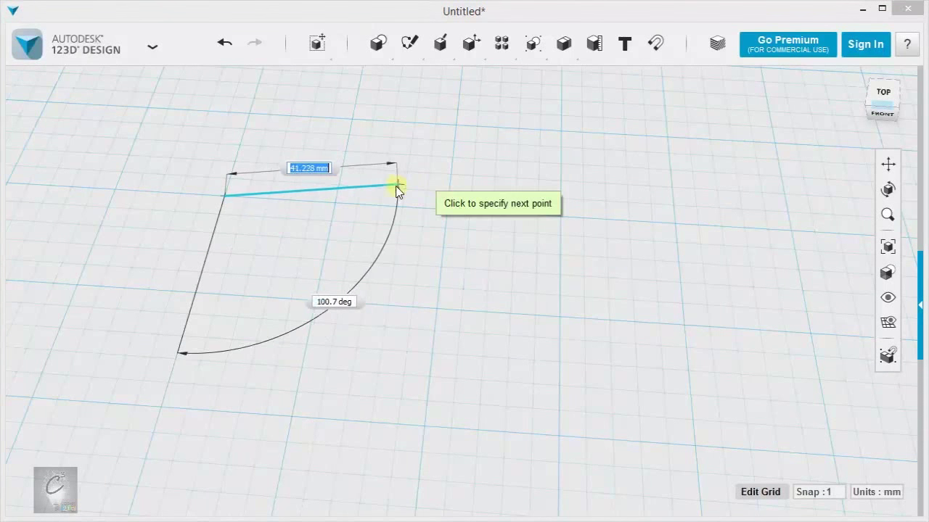
pyautogui.press('Tab')
pyautogui.press('Tab')
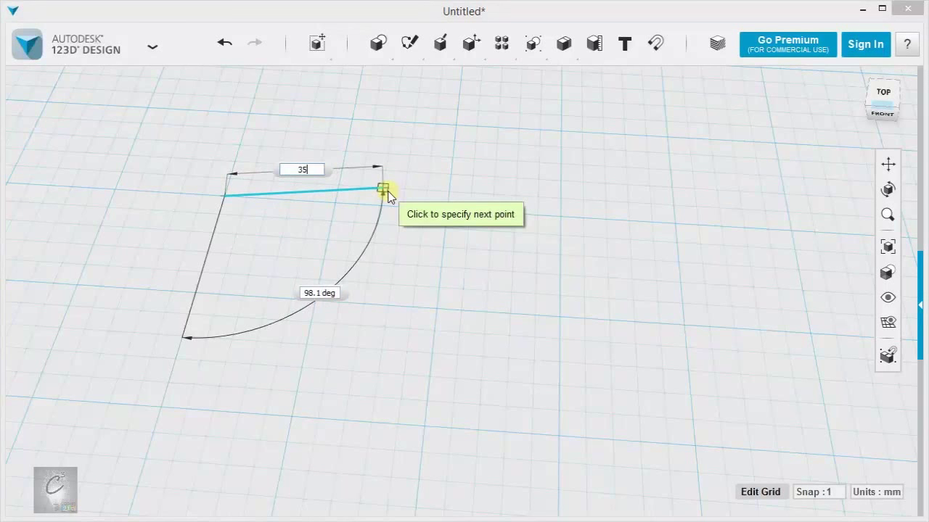
pyautogui.write('45')
pyautogui.press('Tab')
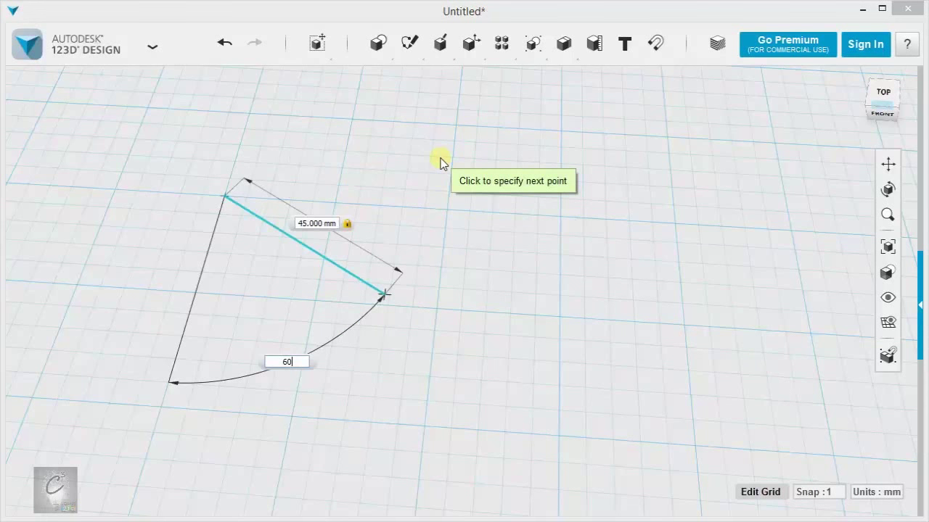
pyautogui.press('Tab')
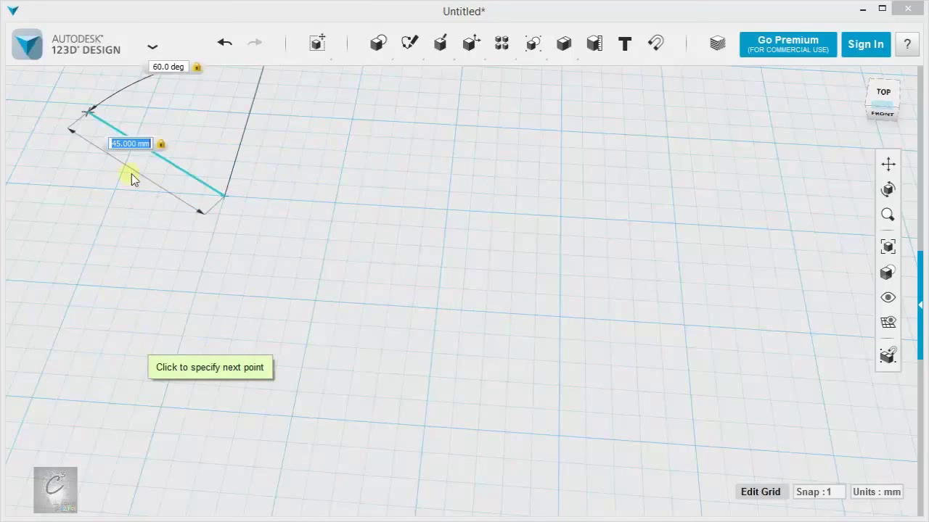
pyautogui.click(384, 296)
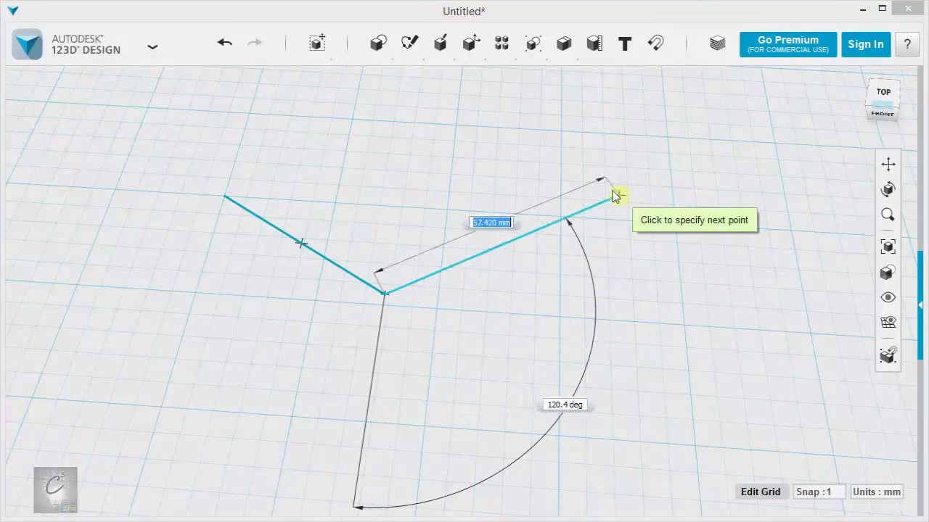
# Place the third corner and close the triangle at its start point
pyautogui.scroll(-2, 639, 265)
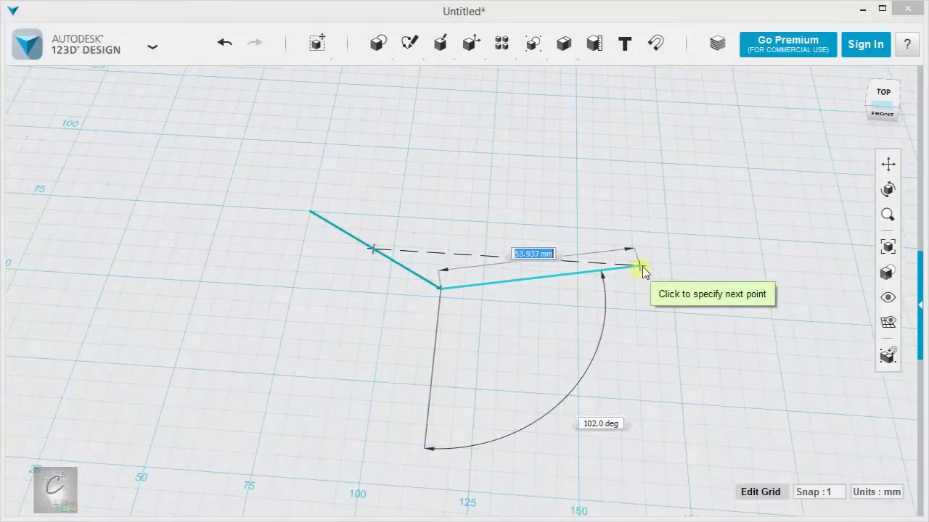
pyautogui.moveTo(638, 265); pyautogui.dragTo(495, 338, button='middle')
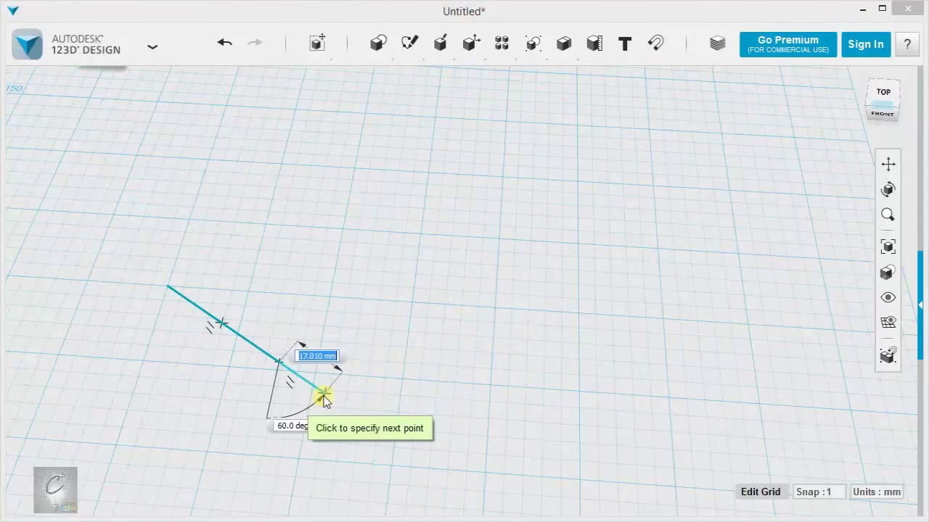
pyautogui.moveTo(324, 396); pyautogui.dragTo(481, 307, button='middle')
pyautogui.scroll(3, 481, 306)
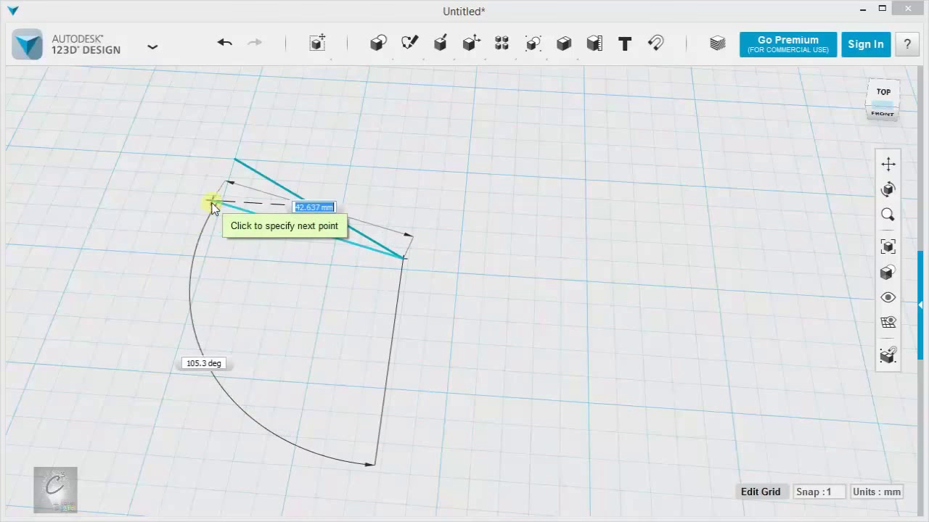
pyautogui.click(326, 166)
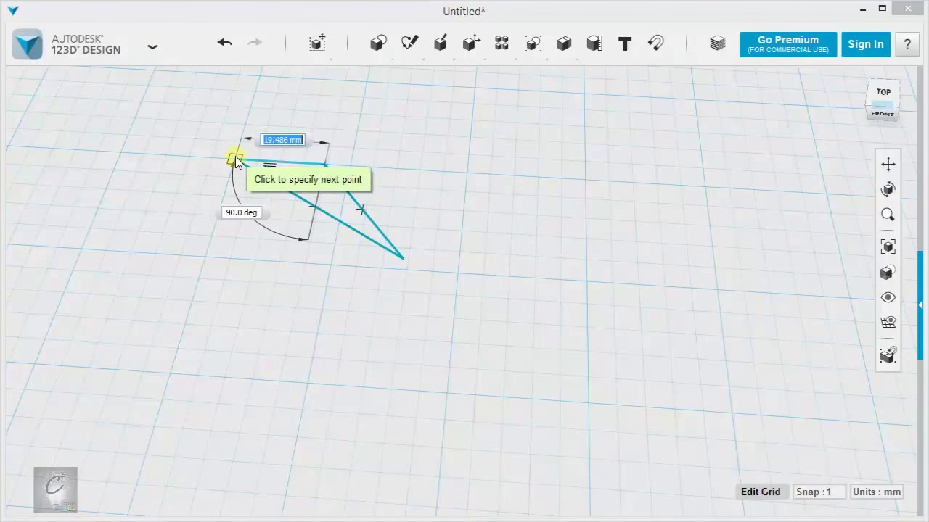
pyautogui.click(235, 160)
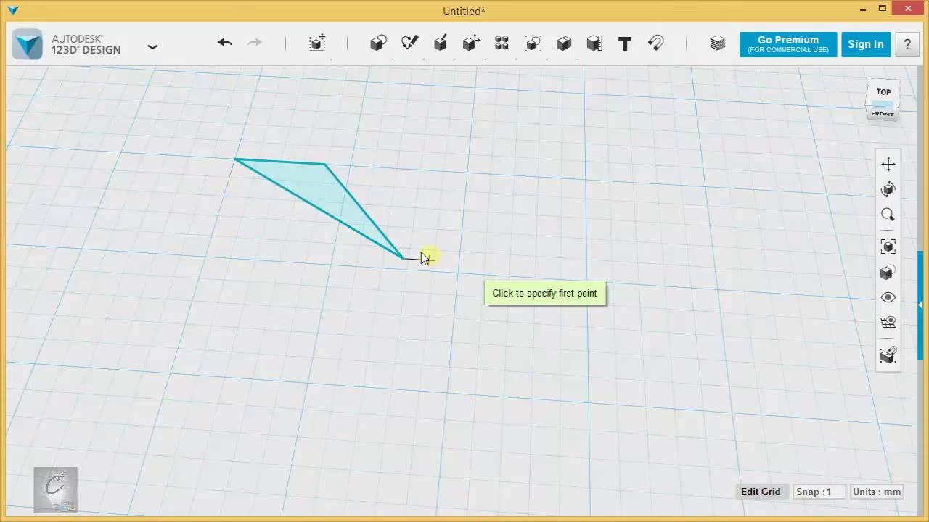
pyautogui.press('Escape')
# Window-select the triangle sketch and delete it
pyautogui.moveTo(192, 103); pyautogui.dragTo(313, 222, button='middle')
pyautogui.scroll(-2, 313, 222)
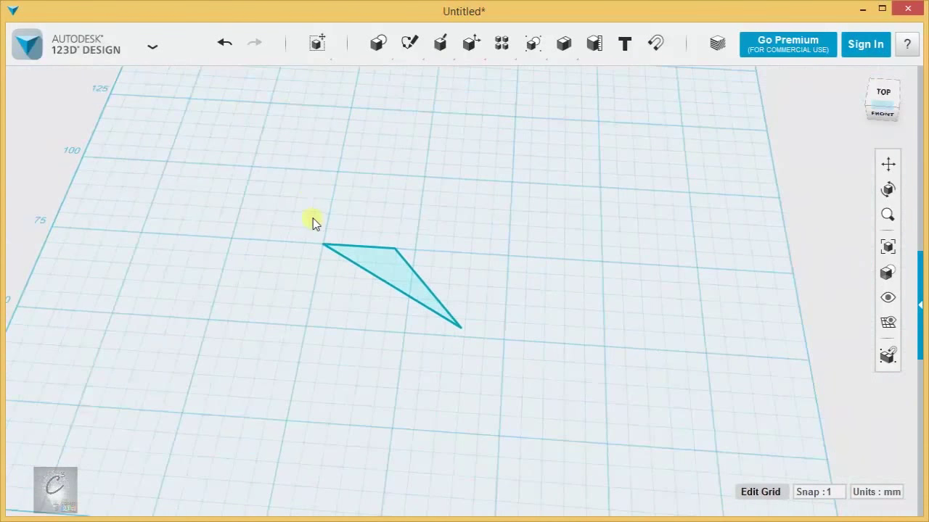
pyautogui.moveTo(302, 184); pyautogui.dragTo(562, 399)
pyautogui.press('Delete')
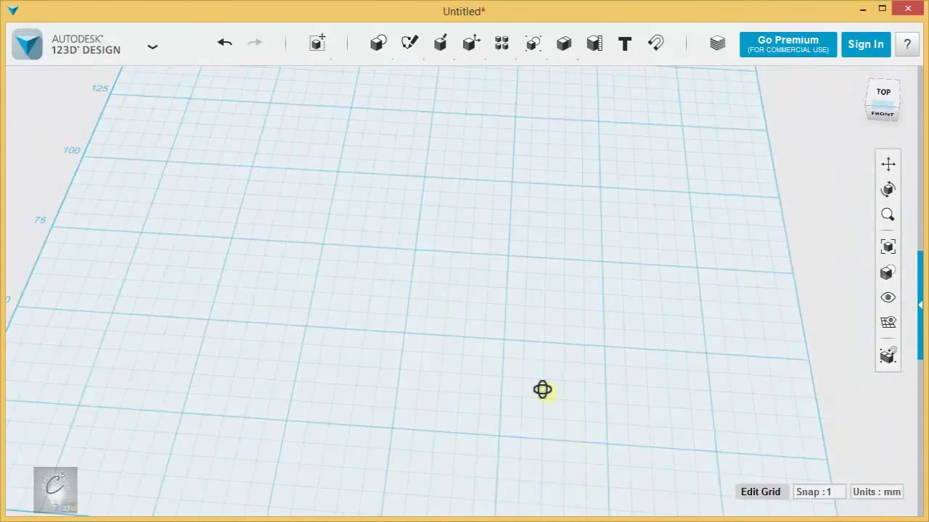
# Tilt the view and start a Spline sketch on the grid plane
pyautogui.moveTo(543, 390); pyautogui.dragTo(516, 378, button='right')
pyautogui.scroll(3, 543, 336)
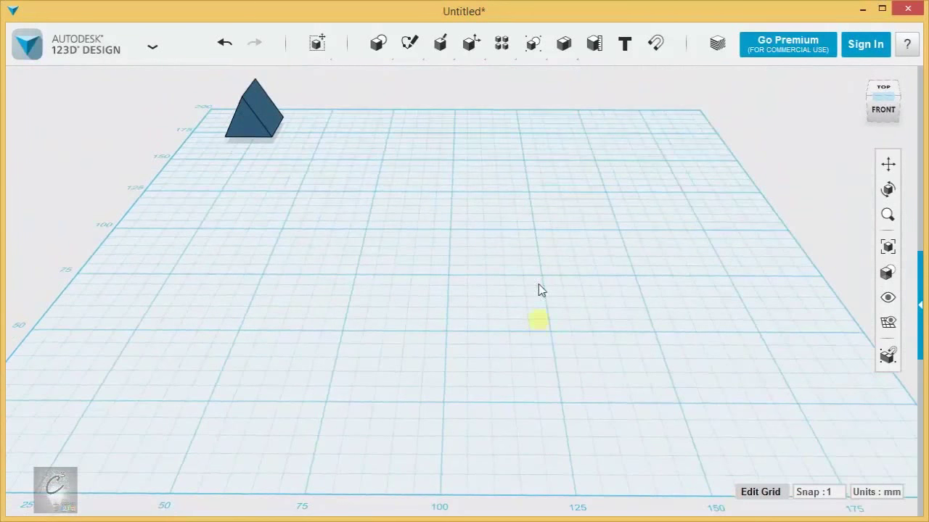
pyautogui.moveTo(409, 43)
pyautogui.click(554, 77)
pyautogui.click(404, 272)
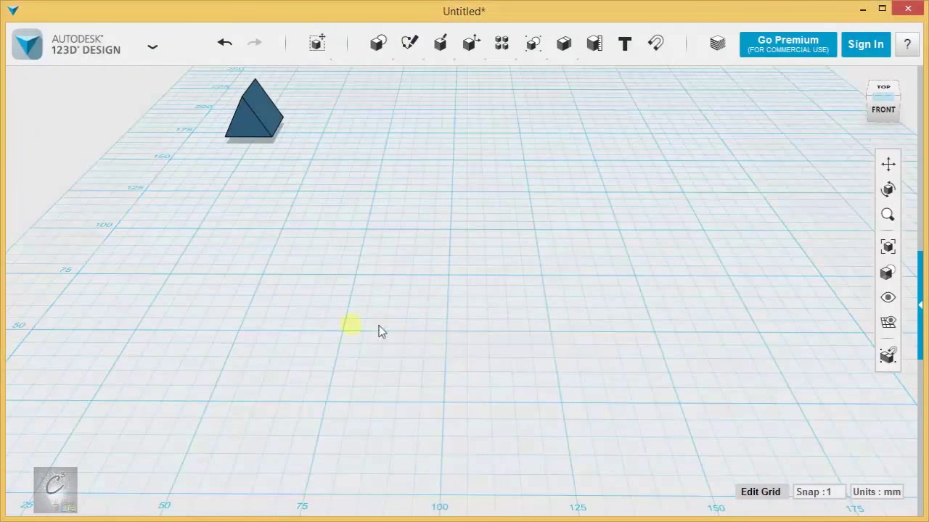
# Place spline points across the top and down the right side
pyautogui.click(263, 276)
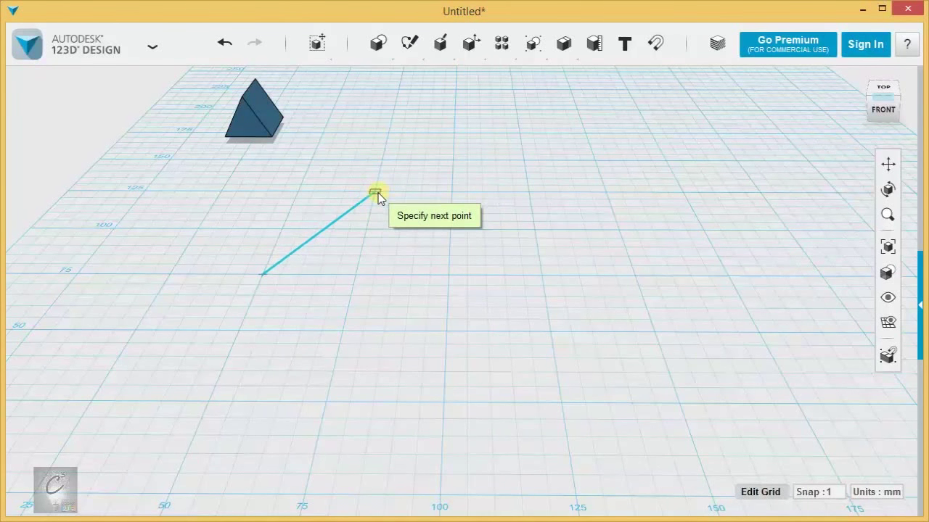
pyautogui.click(377, 192)
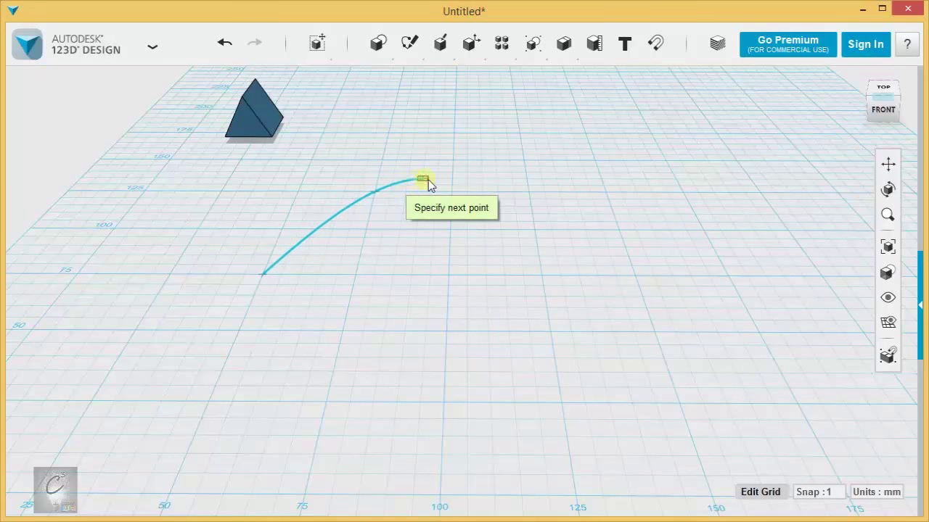
pyautogui.click(520, 255)
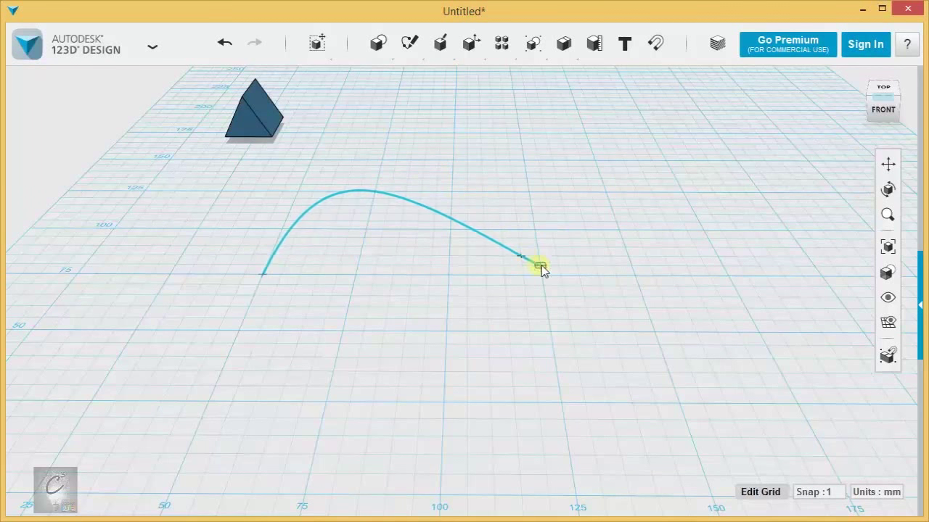
pyautogui.click(636, 230)
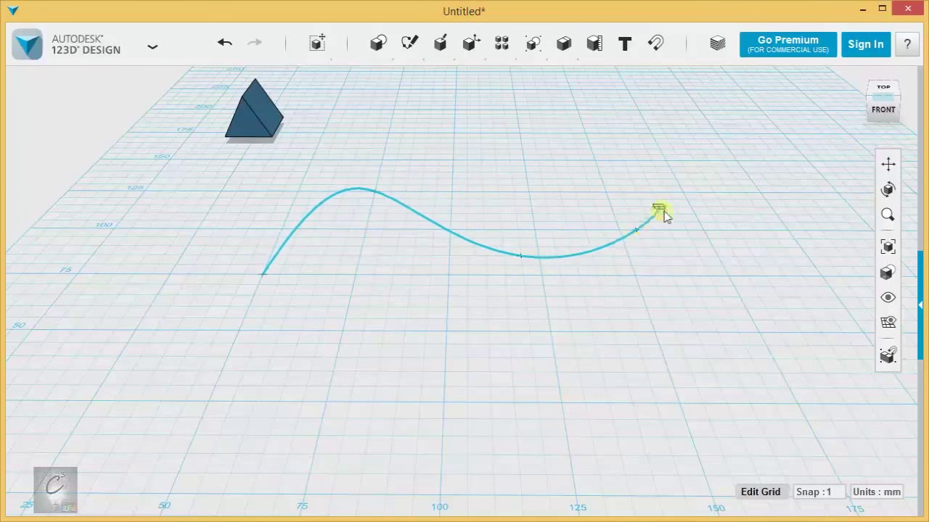
pyautogui.click(777, 240)
pyautogui.click(801, 417)
pyautogui.click(688, 385)
# Add points along the bottom and lower left, closing the spline at its start
pyautogui.click(600, 428)
pyautogui.click(476, 475)
pyautogui.click(400, 371)
pyautogui.click(285, 385)
pyautogui.click(106, 435)
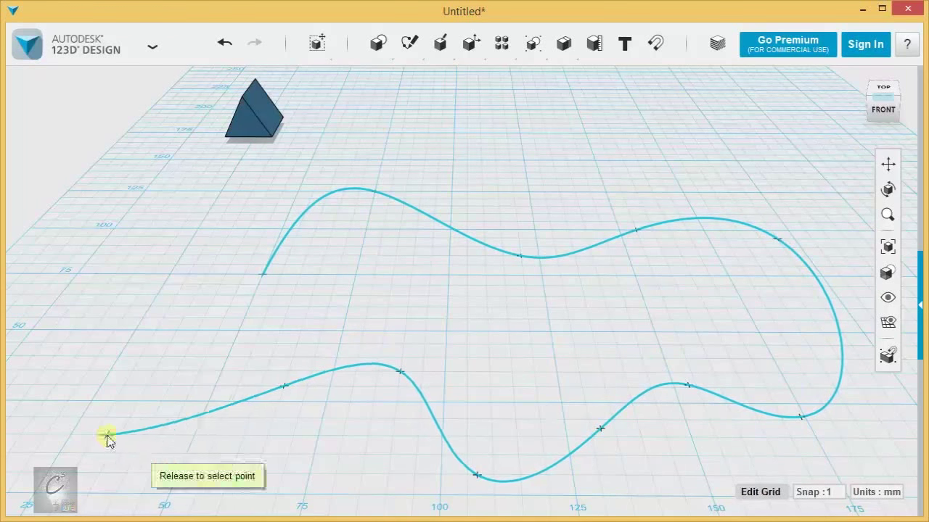
pyautogui.click(168, 334)
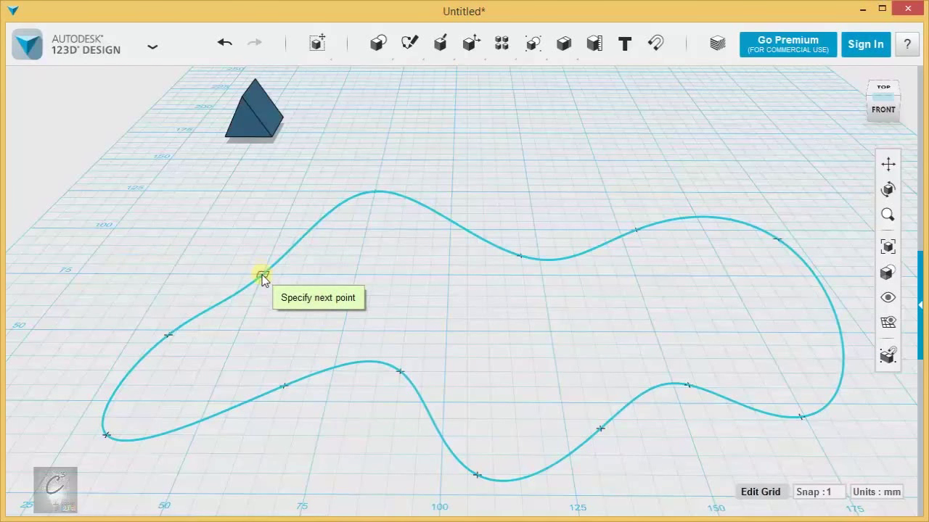
pyautogui.click(262, 275)
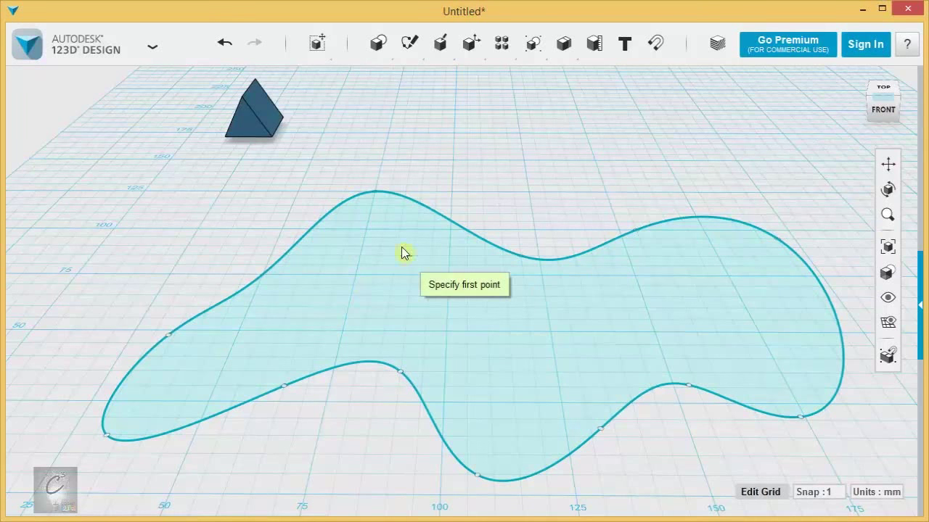
pyautogui.press('Escape')
# Select the closed spline profile and delete it
pyautogui.scroll(-5, 537, 185)
pyautogui.moveTo(483, 181); pyautogui.dragTo(489, 246, button='middle')
pyautogui.click(450, 330)
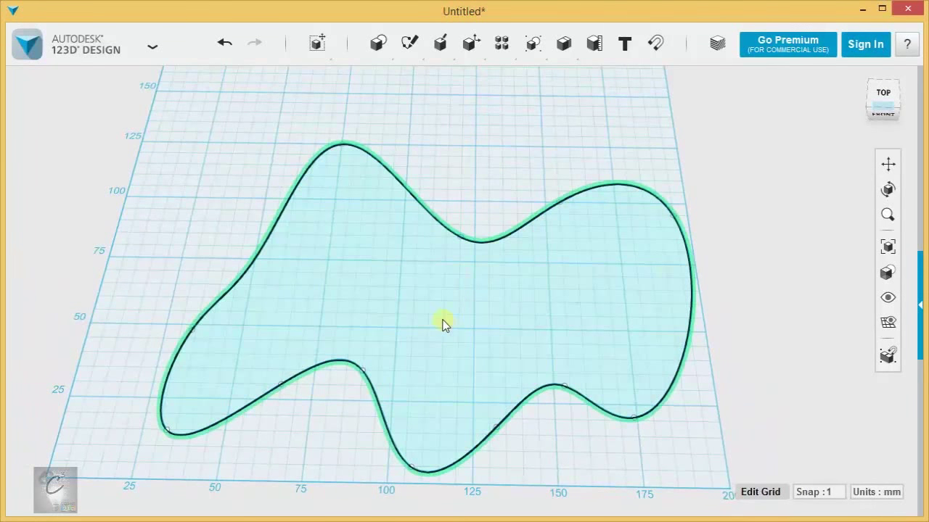
pyautogui.click(439, 320)
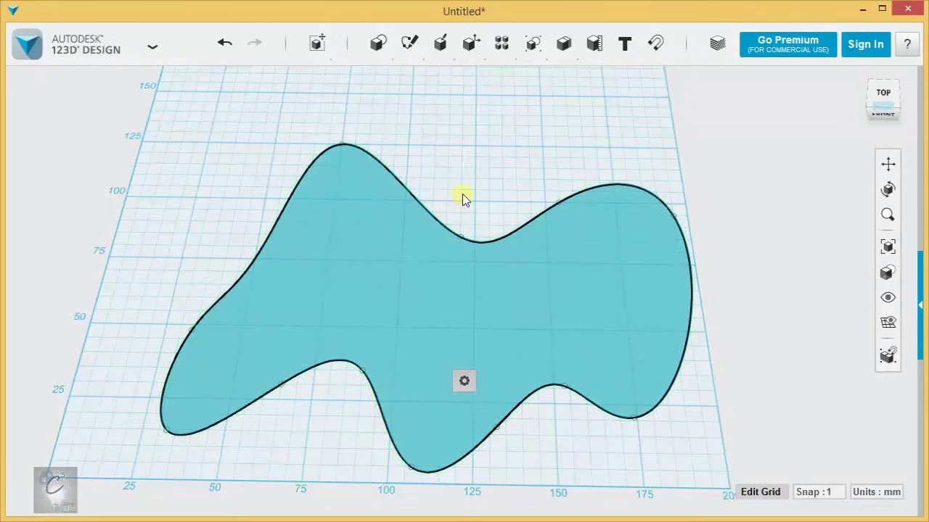
pyautogui.moveTo(460, 196); pyautogui.dragTo(473, 202, button='right')
pyautogui.press('Delete')
# Draw a closed bean-shaped spline on the grid, ending back on its start point
pyautogui.moveTo(411, 42)
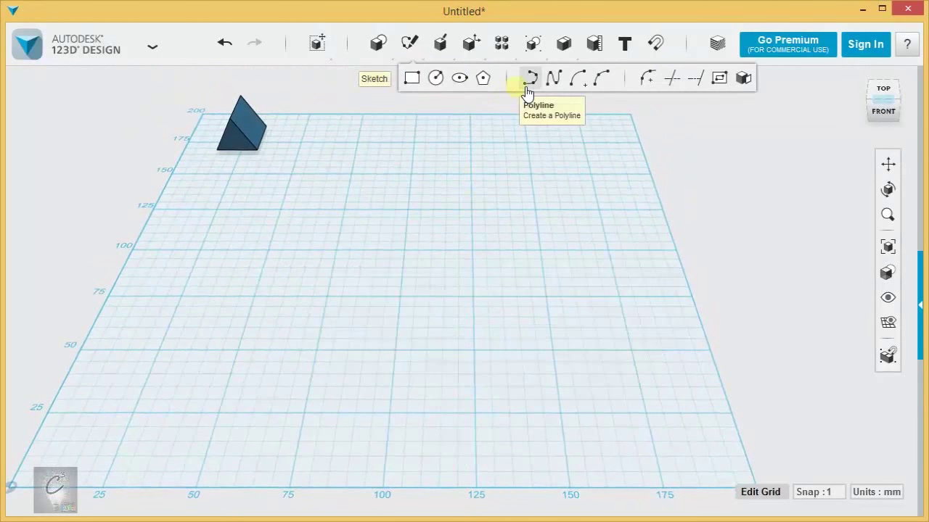
pyautogui.click(552, 77)
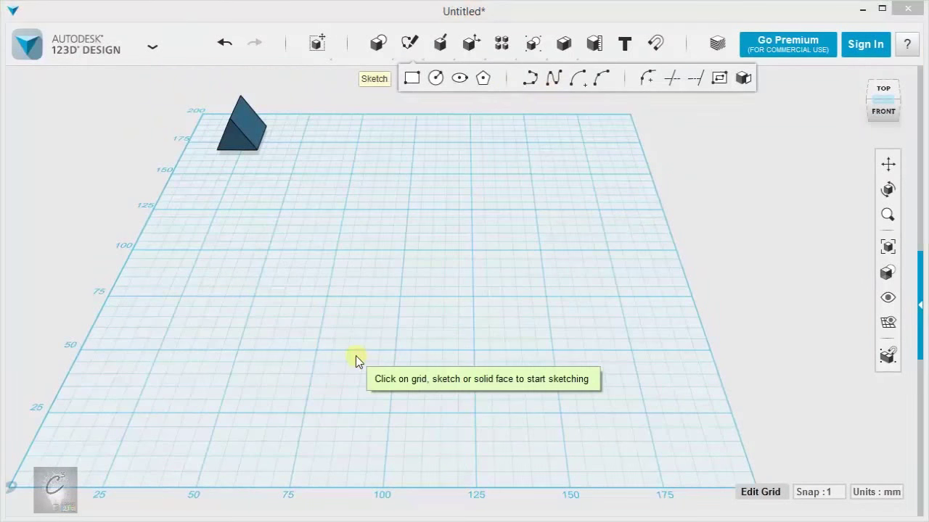
pyautogui.click(323, 297)
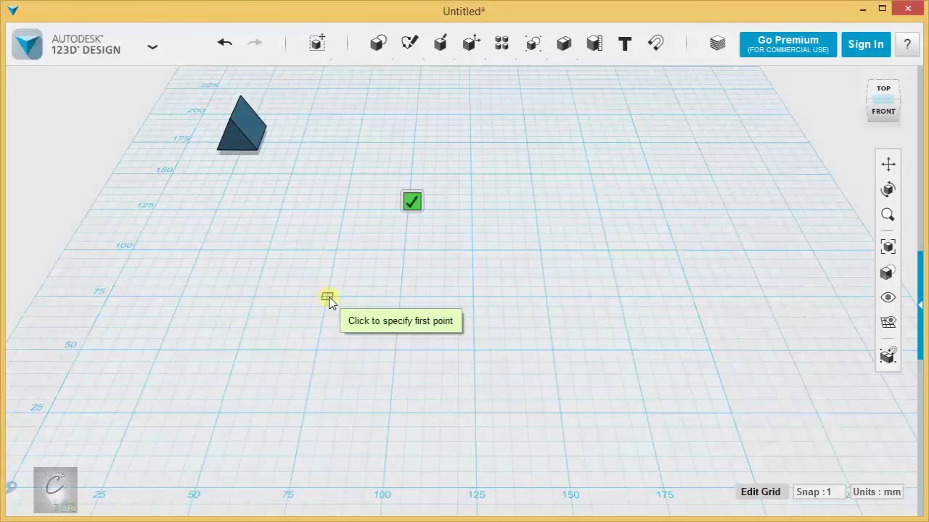
pyautogui.click(327, 297)
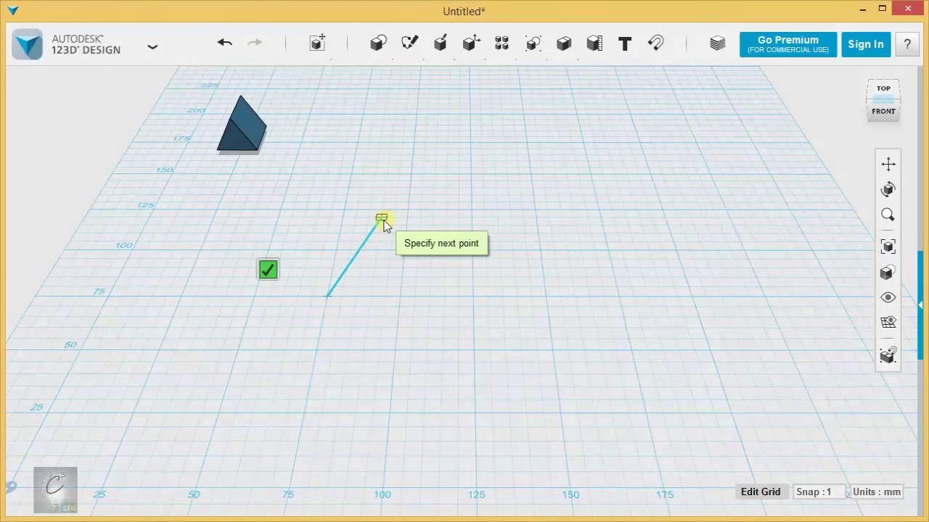
pyautogui.click(353, 242)
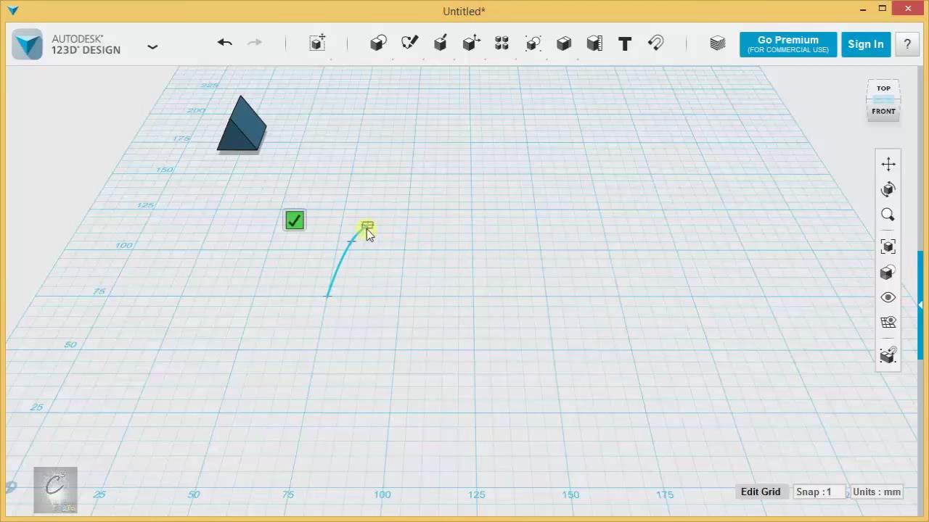
pyautogui.click(366, 227)
pyautogui.click(393, 226)
pyautogui.click(404, 233)
pyautogui.click(405, 257)
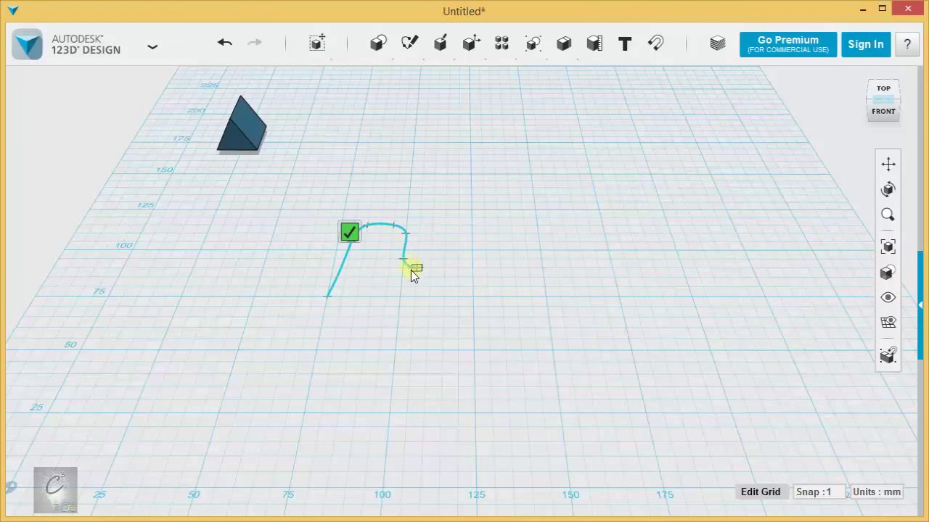
pyautogui.click(404, 324)
pyautogui.click(359, 387)
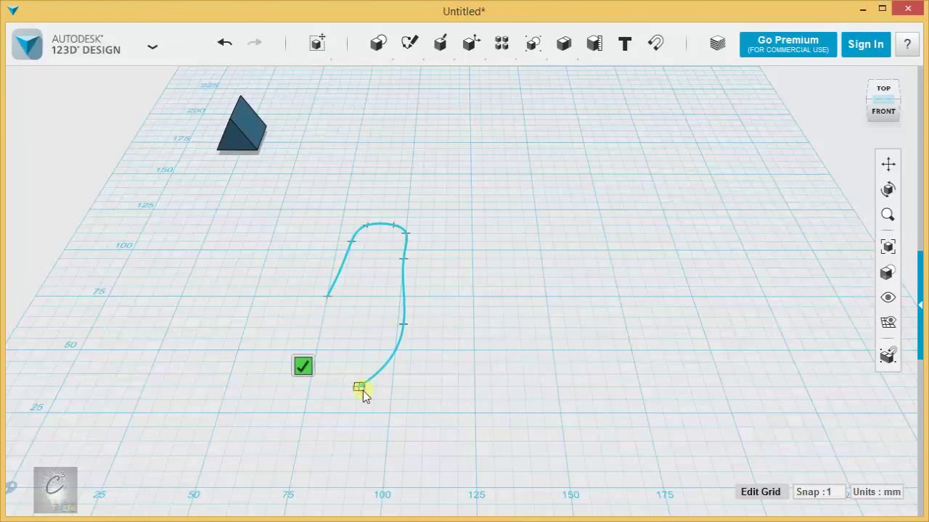
pyautogui.click(214, 427)
pyautogui.click(96, 350)
pyautogui.click(137, 268)
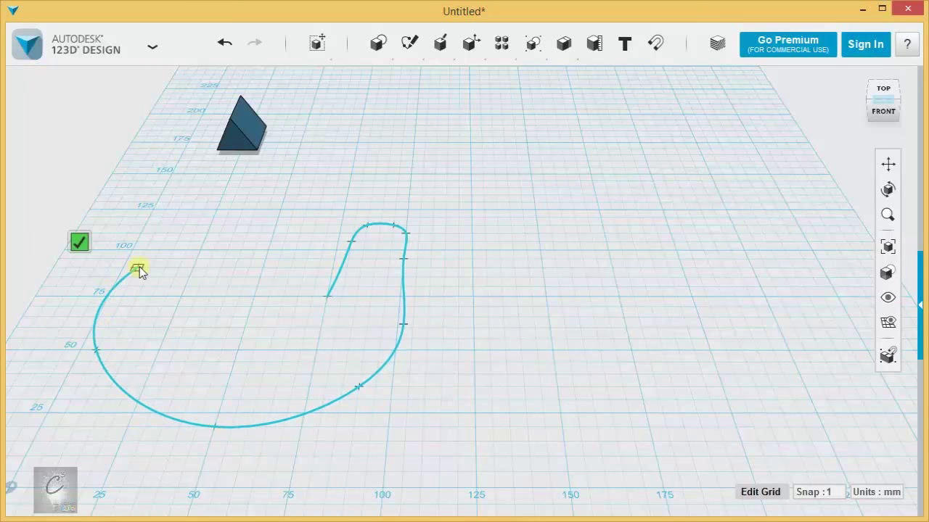
pyautogui.click(214, 218)
pyautogui.click(247, 294)
pyautogui.click(290, 327)
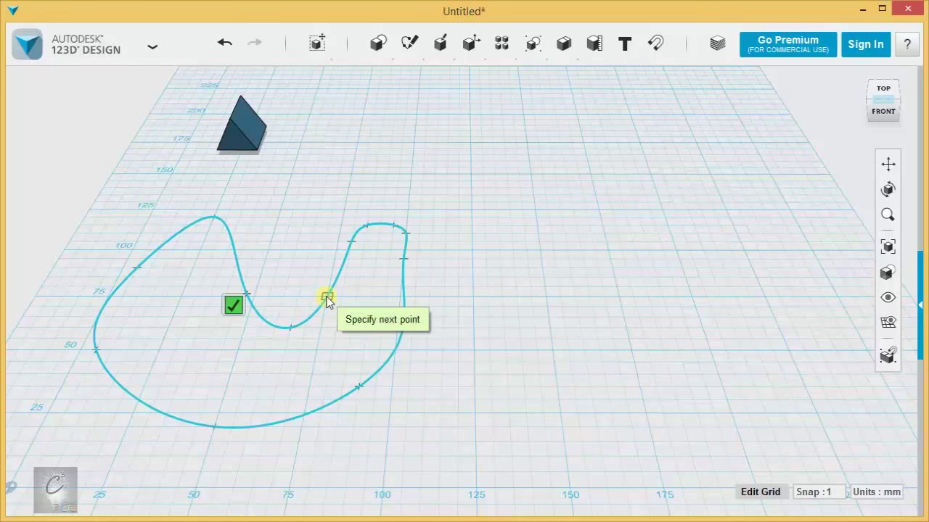
pyautogui.click(327, 298)
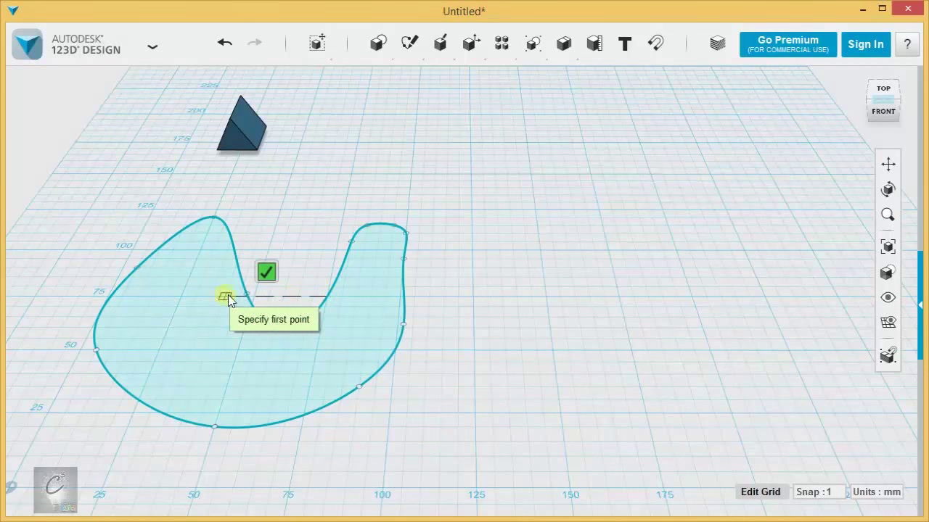
# Finish the sketch and delete the bean-shaped profile
pyautogui.click(267, 273)
pyautogui.moveTo(52, 195)
pyautogui.mouseDown()
pyautogui.moveTo(580, 481)
pyautogui.moveTo(550, 482)
pyautogui.mouseUp()
pyautogui.press('Delete')
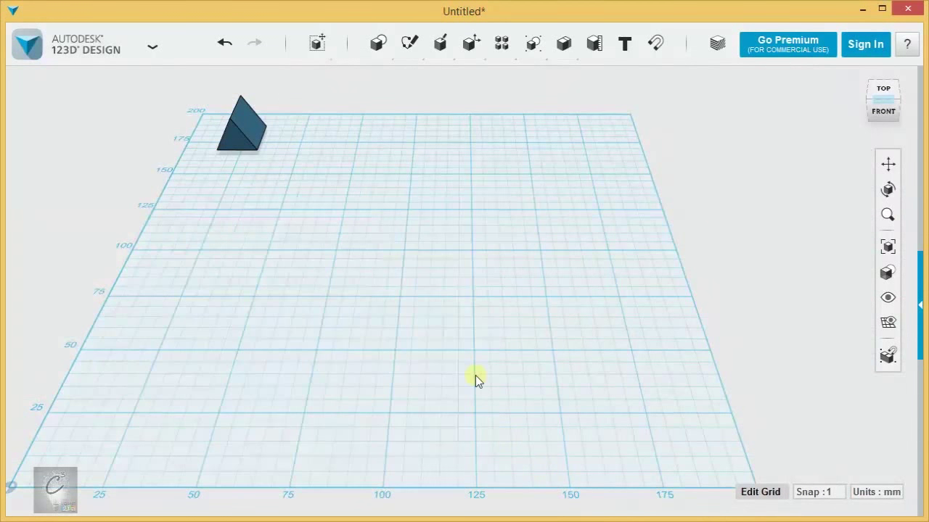
# Draw one 75 mm horizontal polyline on the grid, finish the sketch and select the line
pyautogui.moveTo(450, 58)
pyautogui.moveTo(410, 43)
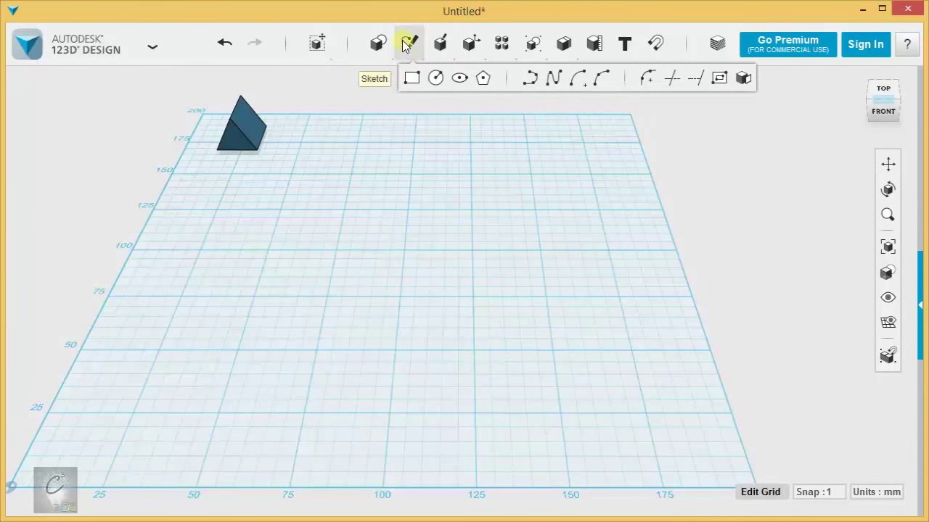
pyautogui.click(530, 85)
pyautogui.click(314, 306)
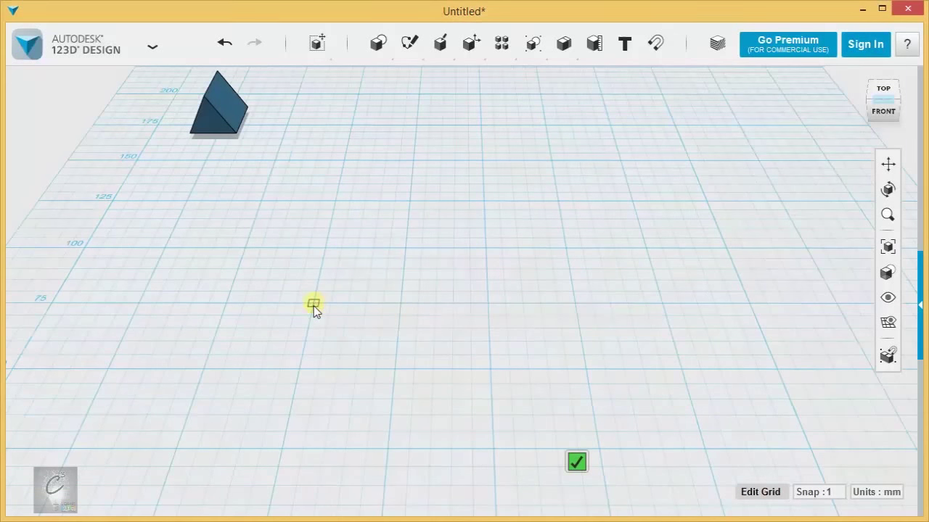
pyautogui.click(313, 306)
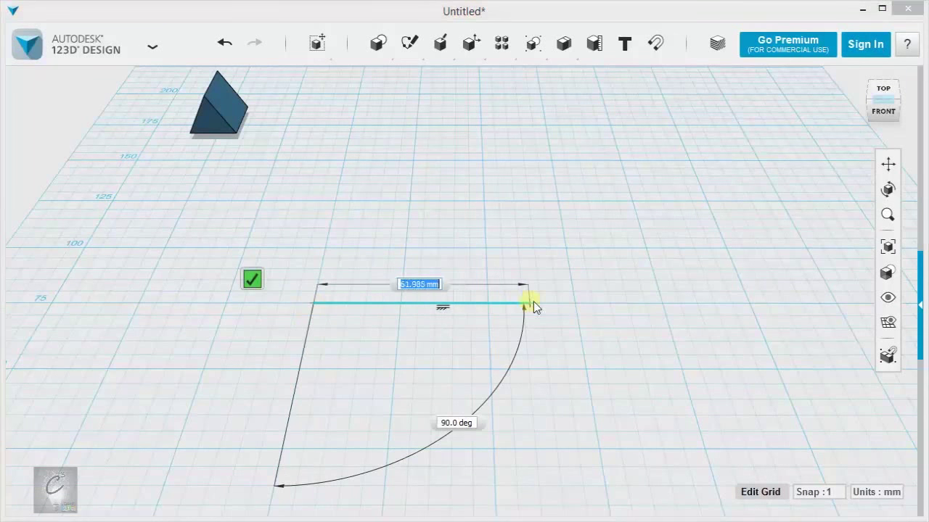
pyautogui.click(573, 305)
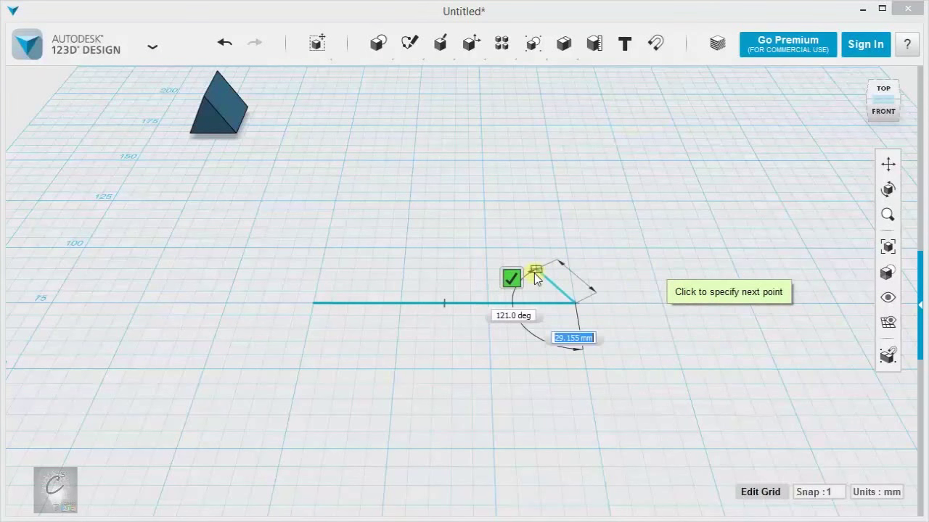
pyautogui.click(510, 278)
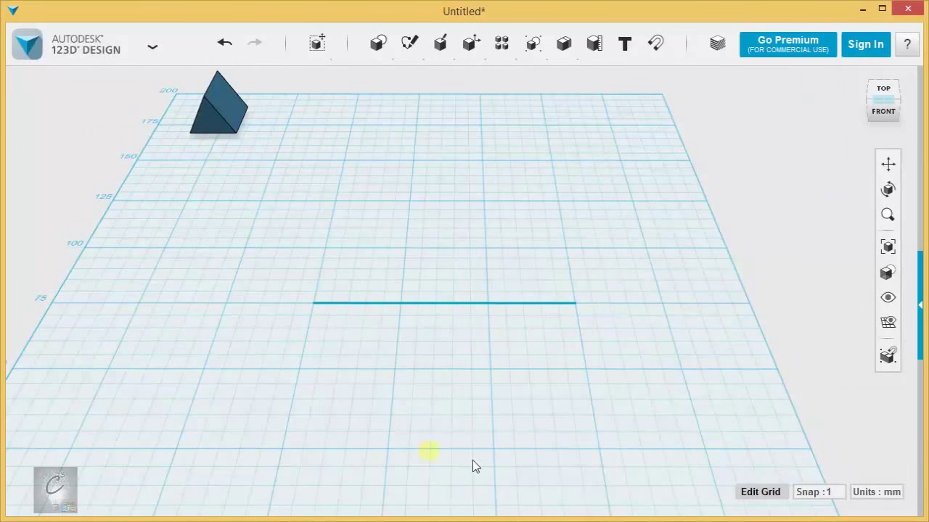
pyautogui.click(341, 303)
# Draw a spline arch over the base line and finish it, then undo the result
pyautogui.moveTo(411, 53)
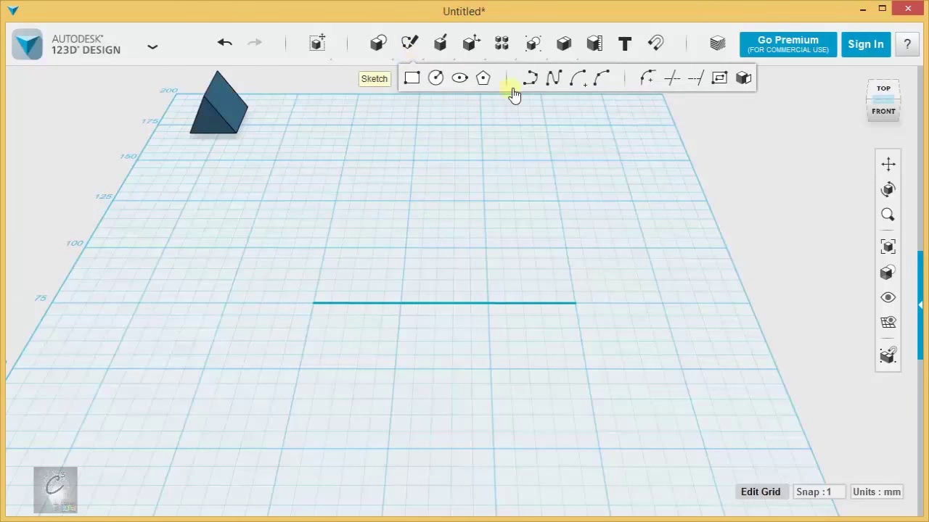
pyautogui.click(556, 85)
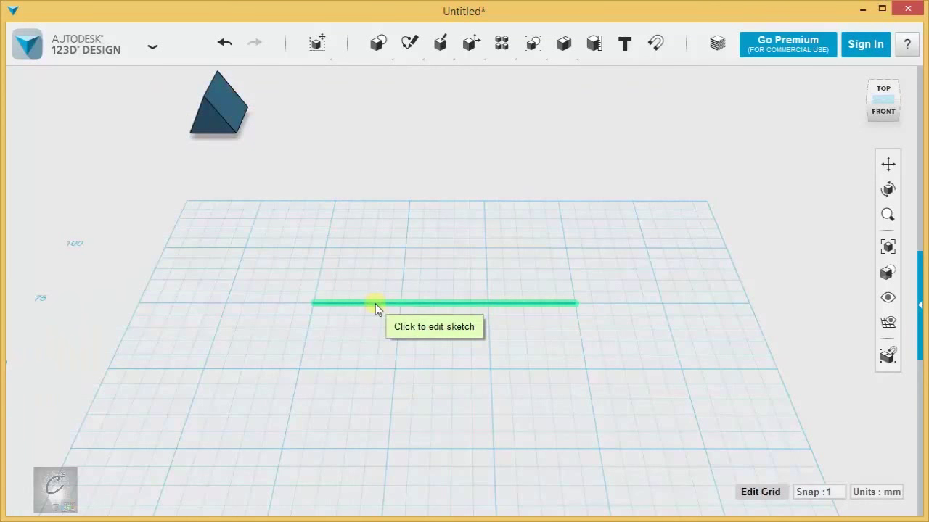
pyautogui.click(375, 305)
pyautogui.click(312, 303)
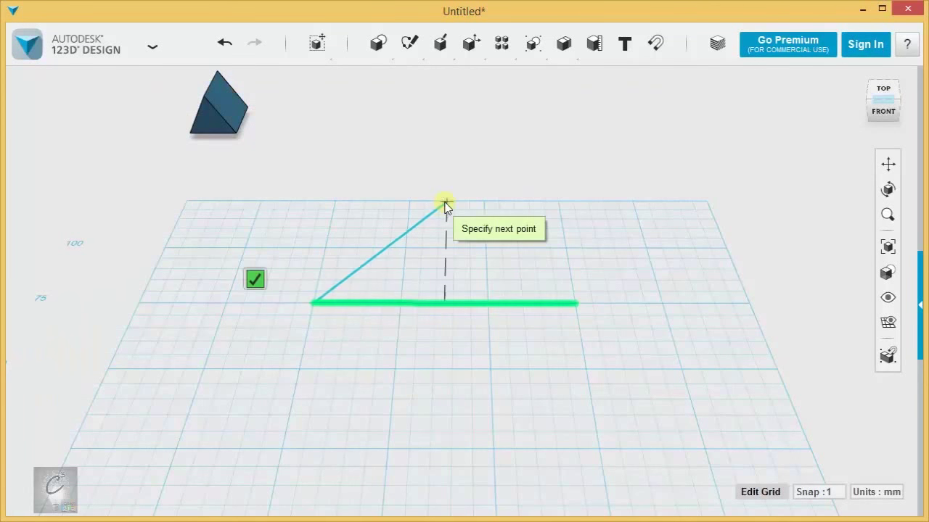
pyautogui.click(446, 200)
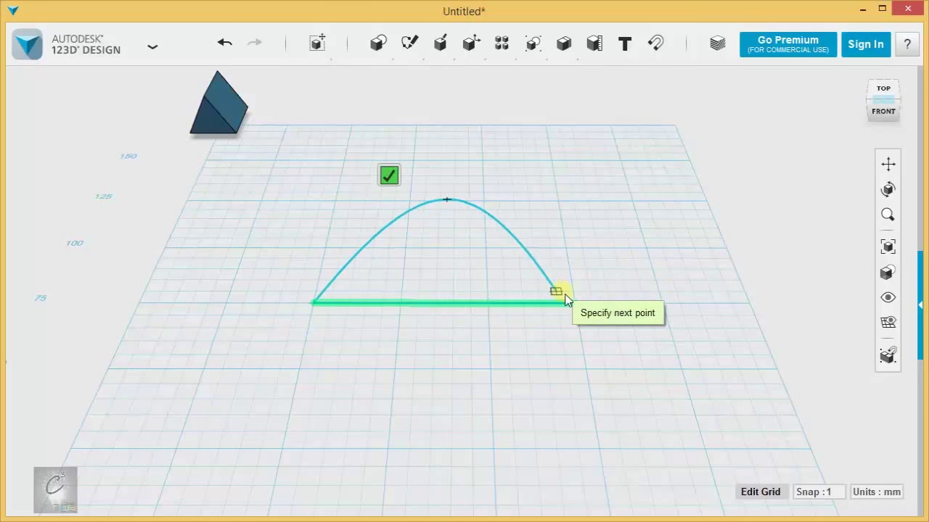
pyautogui.click(576, 304)
pyautogui.click(517, 280)
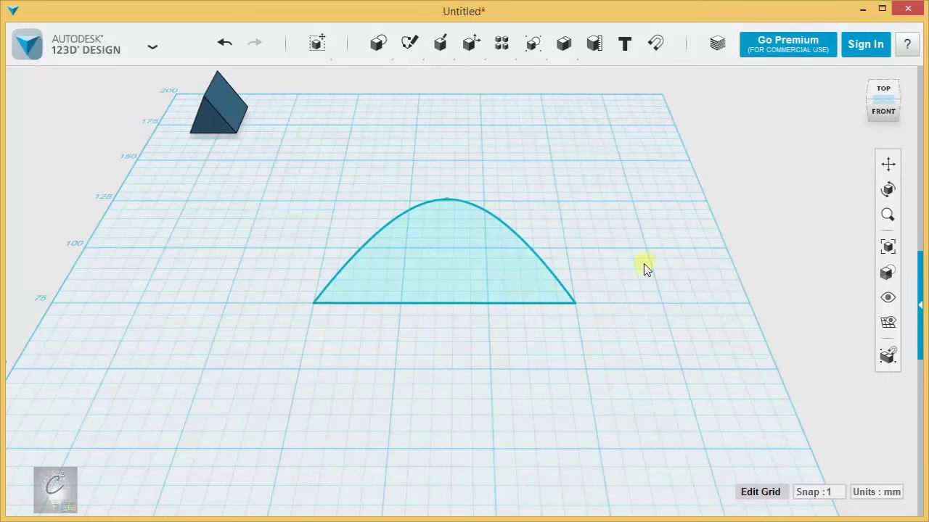
pyautogui.hotkey('ctrl', 'z')
# Cancel a misplaced spline and redraw the arch from the line's left end over a peak to its right end
pyautogui.moveTo(411, 42)
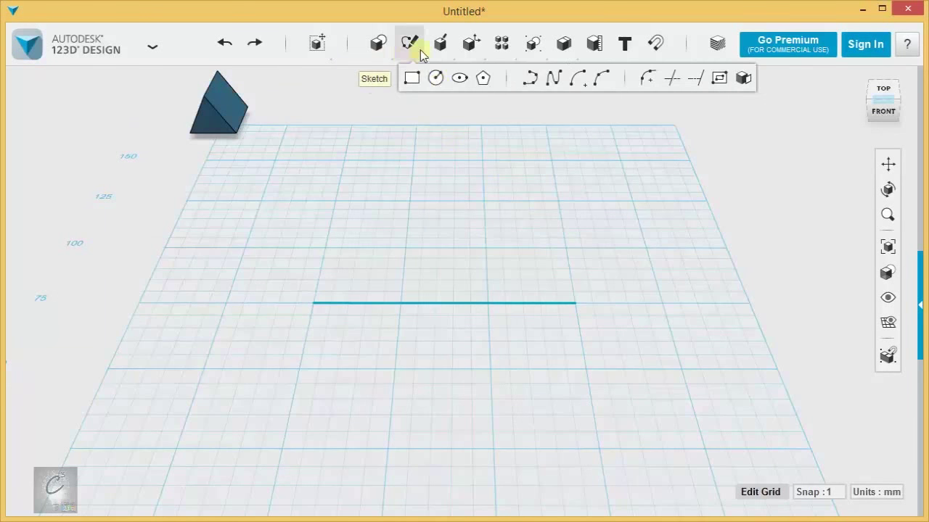
pyautogui.click(553, 78)
pyautogui.click(137, 303)
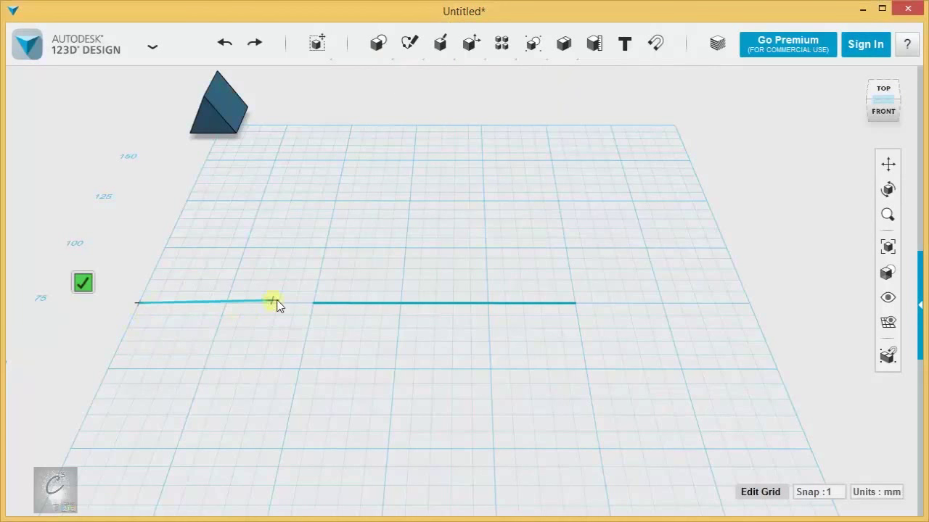
pyautogui.press('Escape')
pyautogui.moveTo(411, 42)
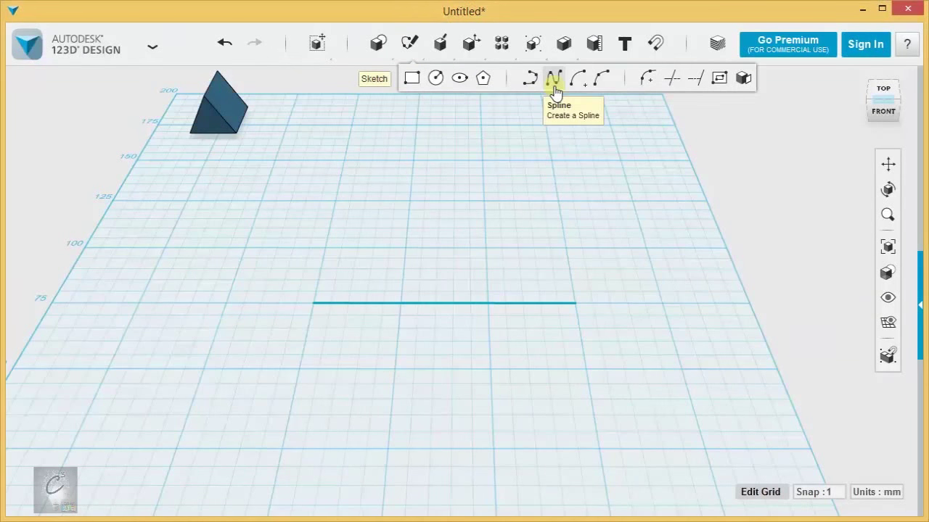
pyautogui.click(552, 78)
pyautogui.click(313, 302)
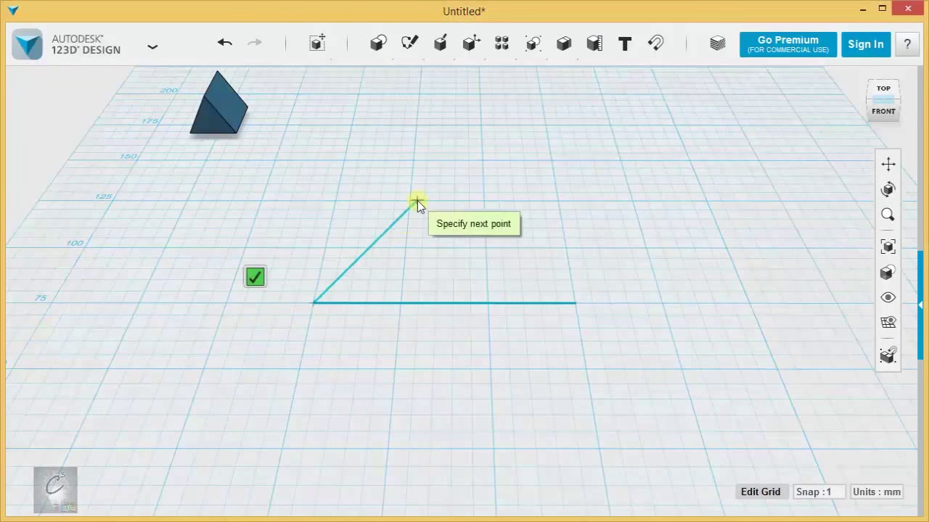
pyautogui.click(439, 197)
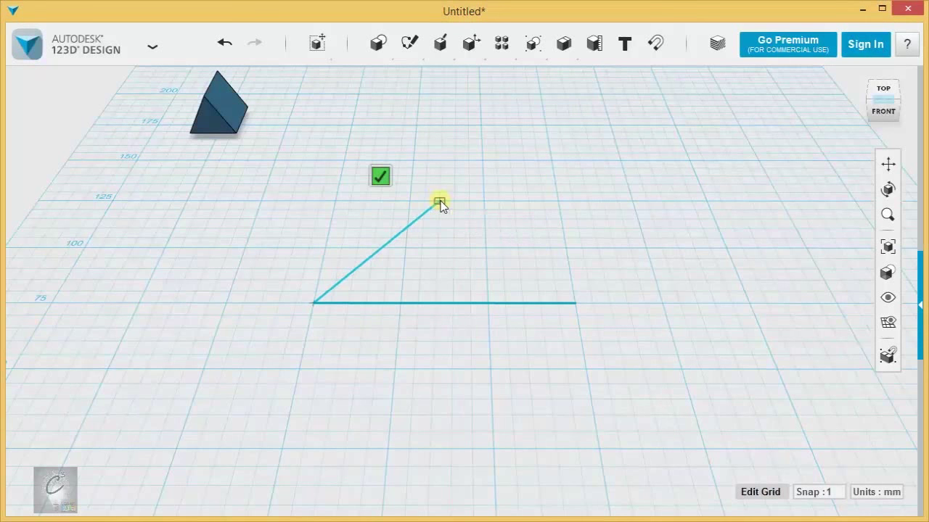
pyautogui.click(575, 302)
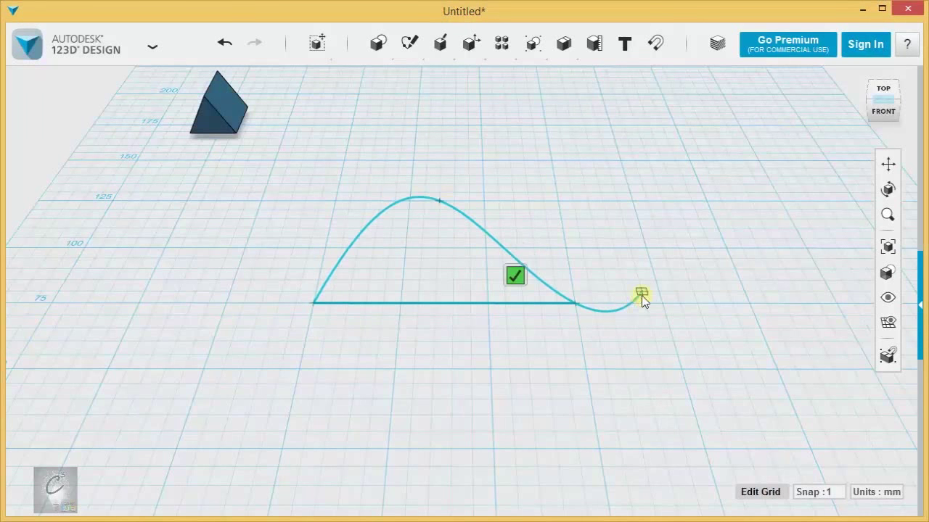
# Finish the arch sketch, undo an accidental move, and delete the arch curve
pyautogui.click(516, 275)
pyautogui.scroll(1, 439, 286)
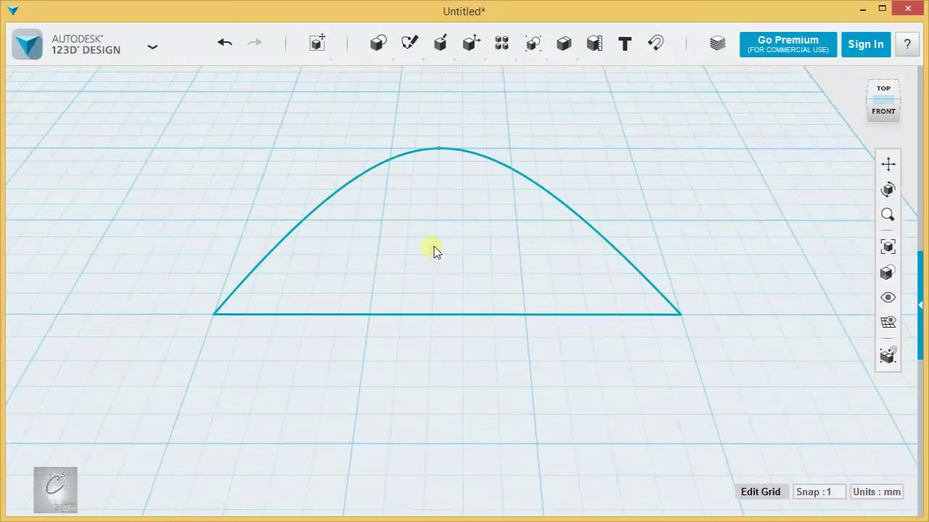
pyautogui.scroll(-2, 437, 248)
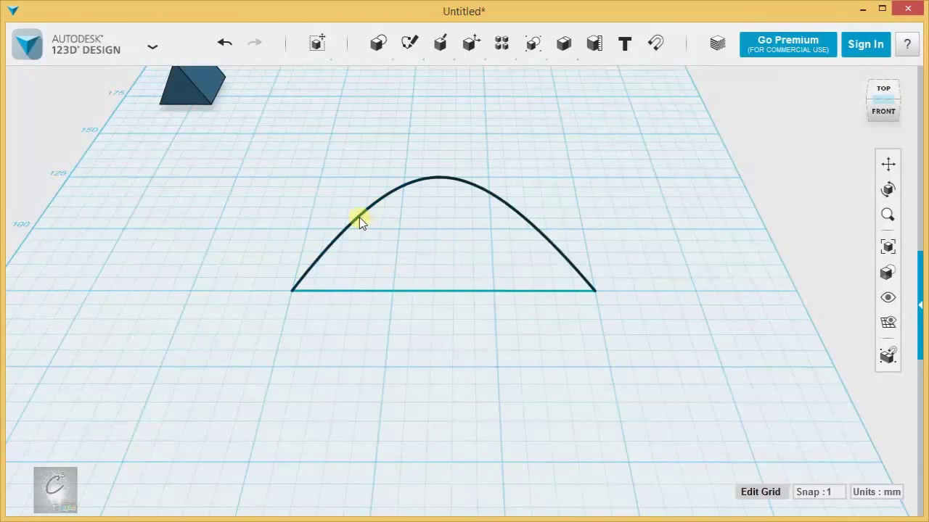
pyautogui.moveTo(359, 217); pyautogui.dragTo(364, 181)
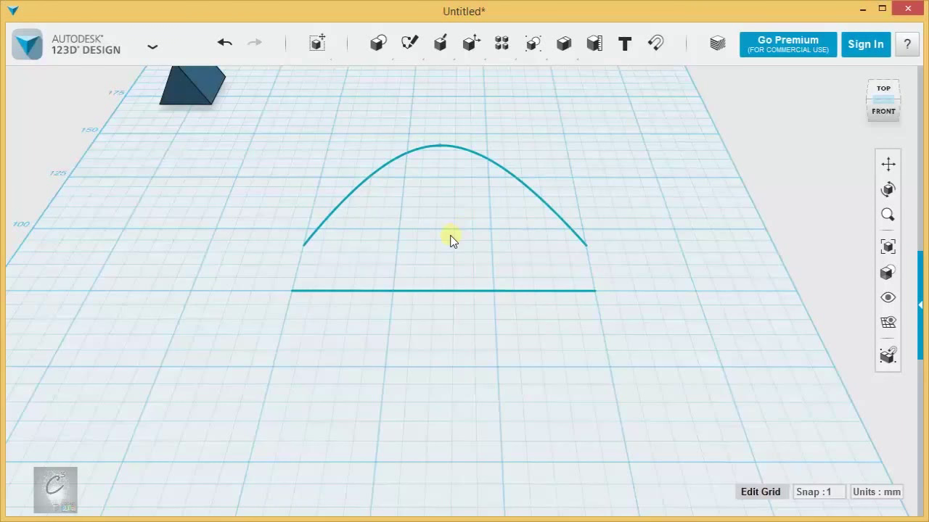
pyautogui.hotkey('ctrl', 'z')
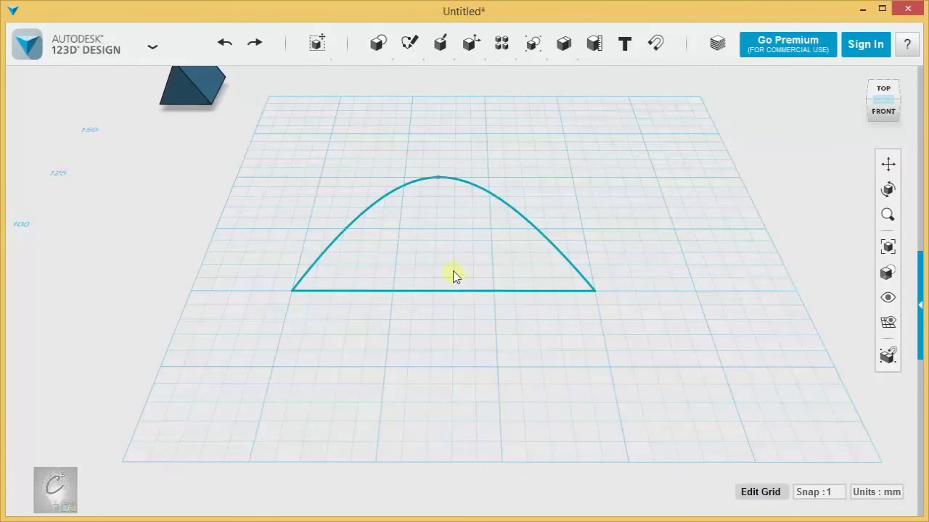
pyautogui.moveTo(286, 137); pyautogui.dragTo(472, 231)
pyautogui.press('Delete')
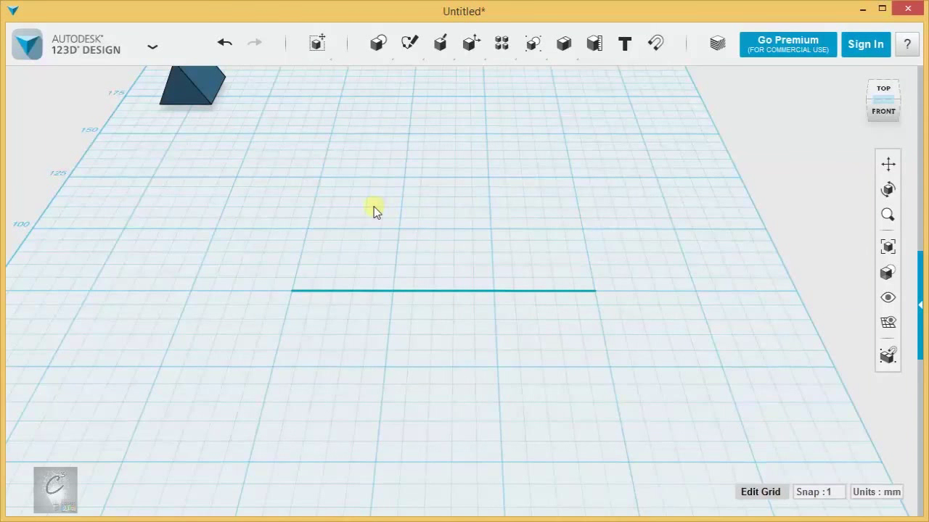
# Span the 75 mm base line with a spline arch from left end via a peak to right end
pyautogui.moveTo(409, 45)
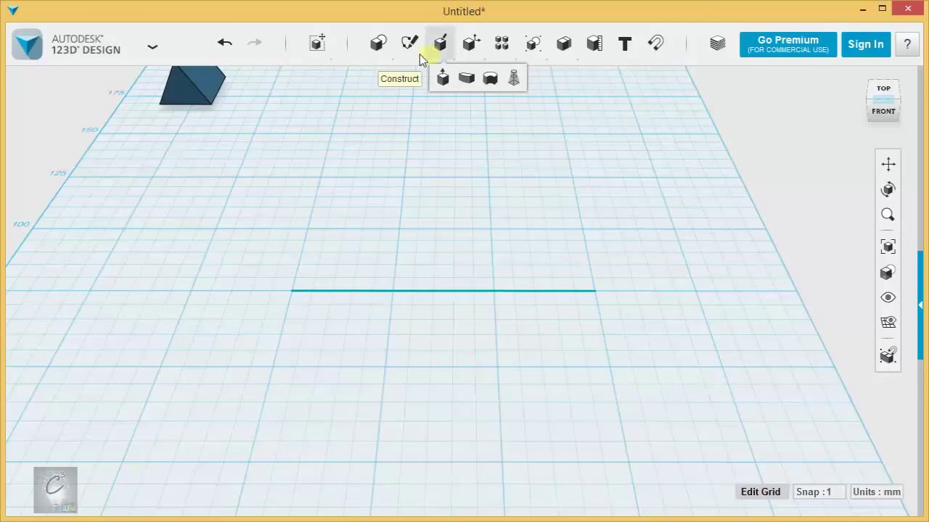
pyautogui.click(425, 292)
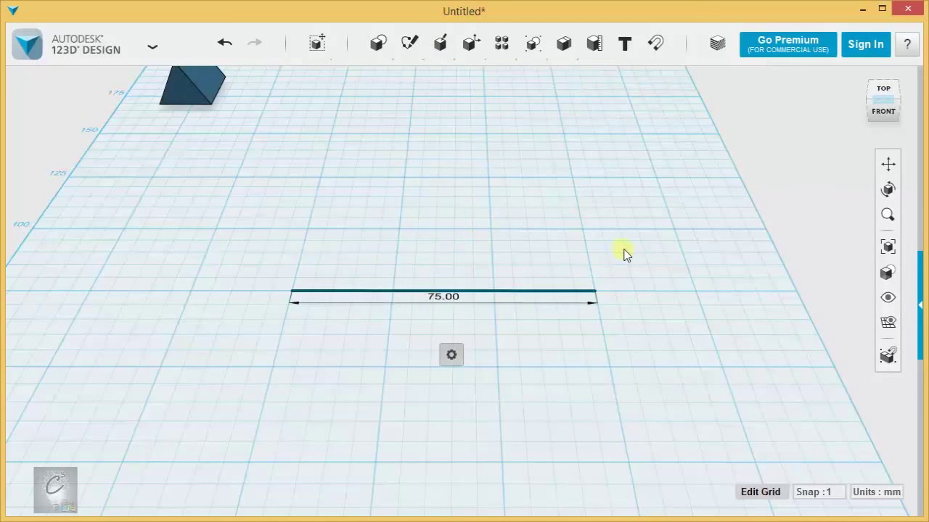
pyautogui.click(555, 77)
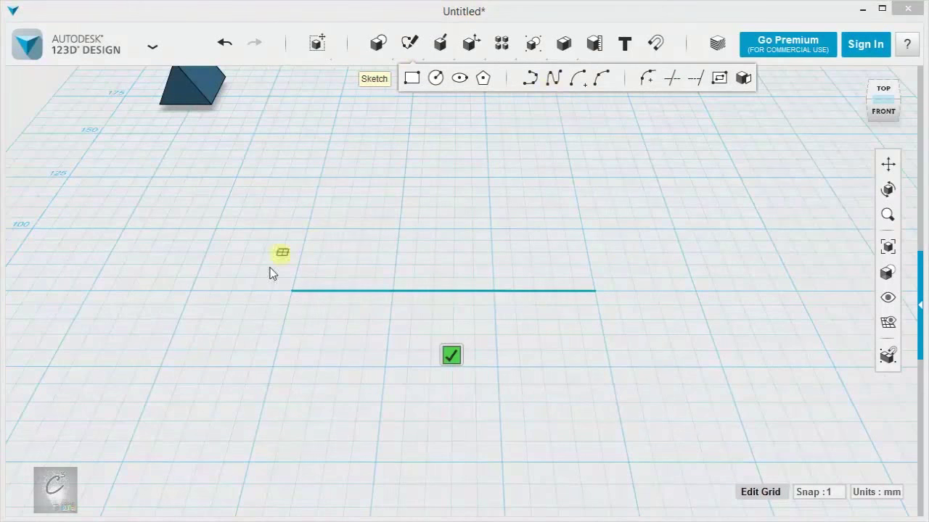
pyautogui.click(292, 291)
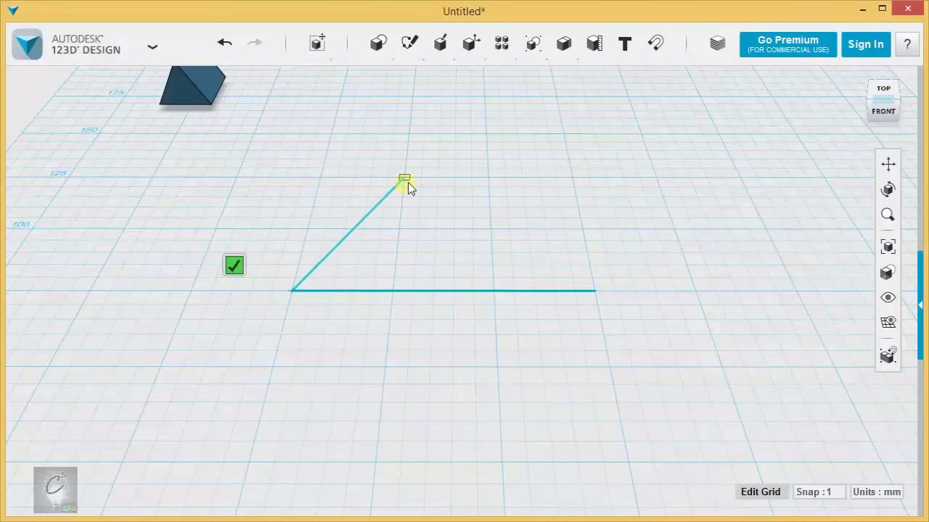
pyautogui.click(454, 179)
pyautogui.click(595, 292)
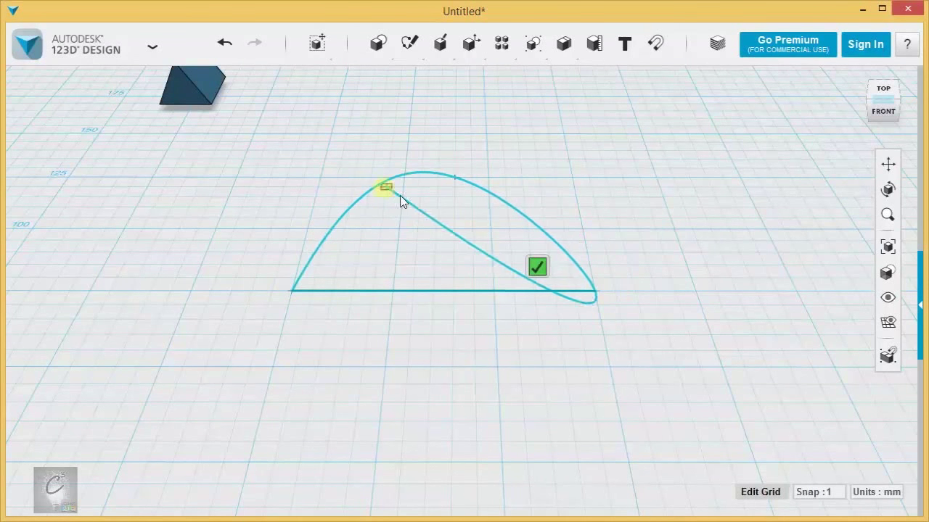
pyautogui.click(537, 267)
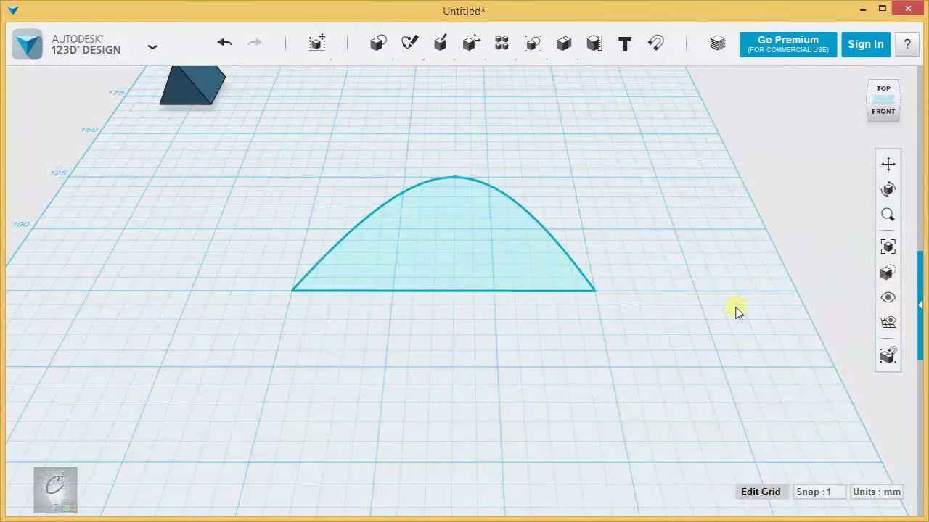
pyautogui.scroll(-5, 720, 325)
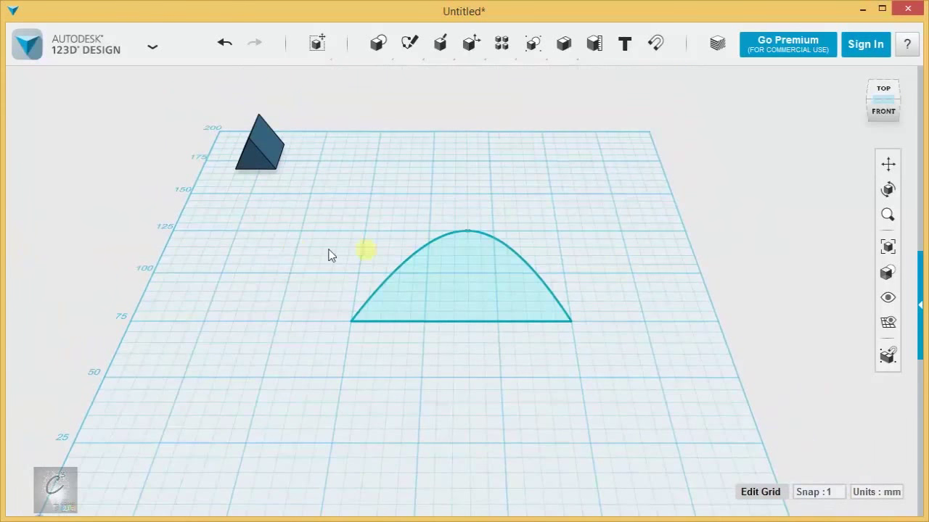
# Delete the arch profile and start a new spline sketch on the grid
pyautogui.moveTo(321, 207); pyautogui.dragTo(667, 421)
pyautogui.press('Delete')
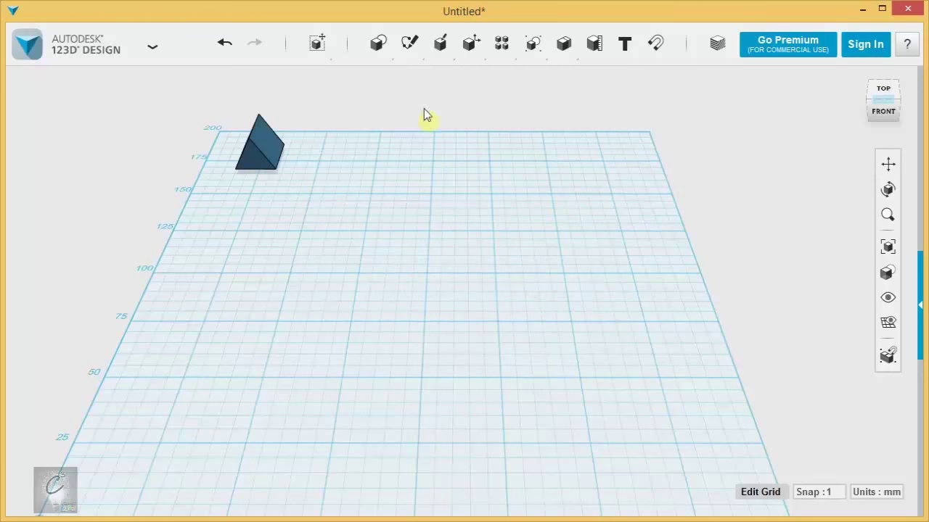
pyautogui.moveTo(409, 43)
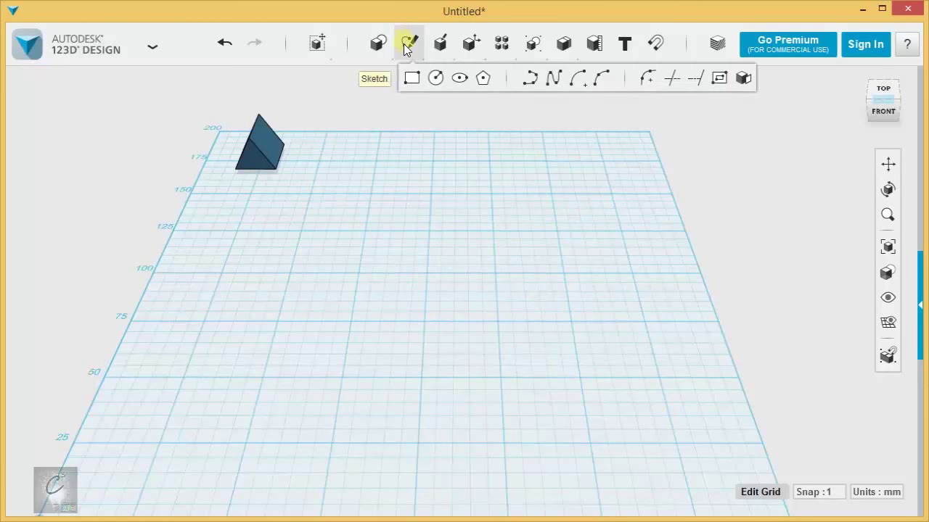
pyautogui.click(554, 80)
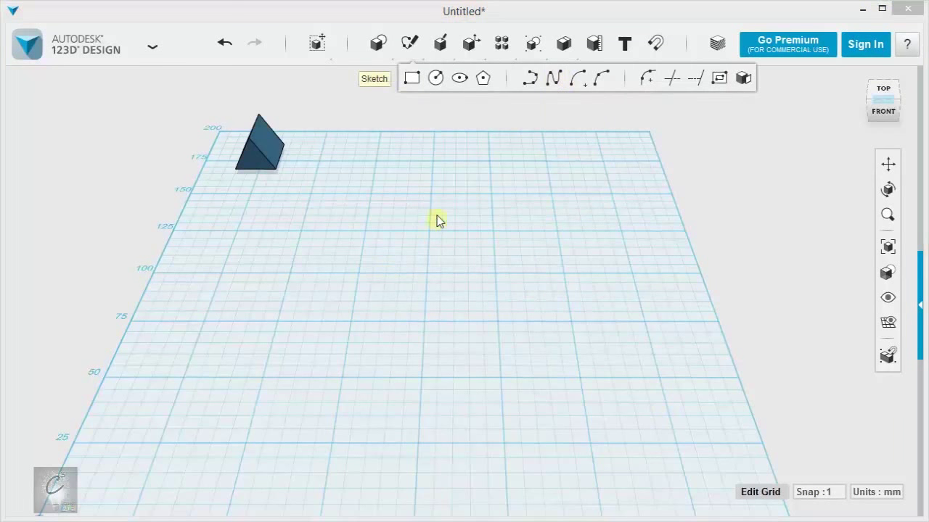
pyautogui.click(427, 235)
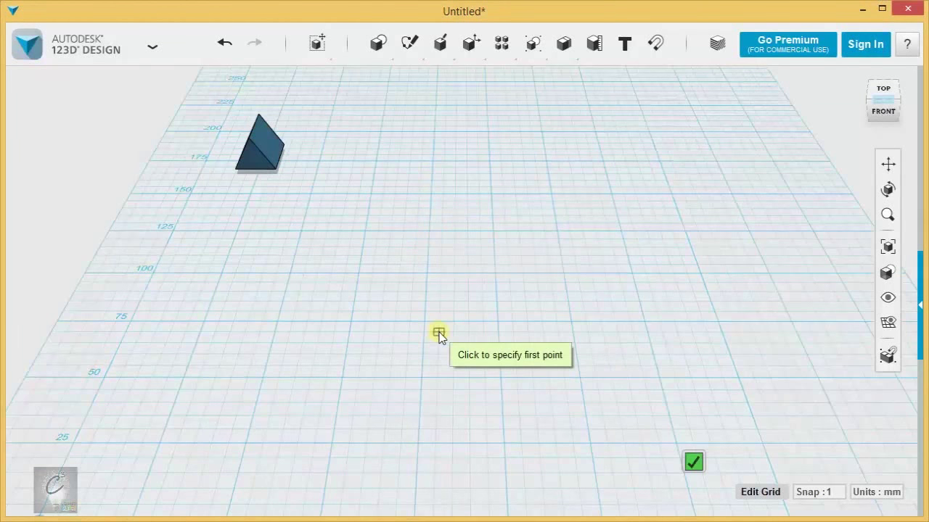
pyautogui.moveTo(433, 348); pyautogui.dragTo(338, 317, button='middle')
pyautogui.moveTo(372, 238); pyautogui.dragTo(330, 244, button='middle')
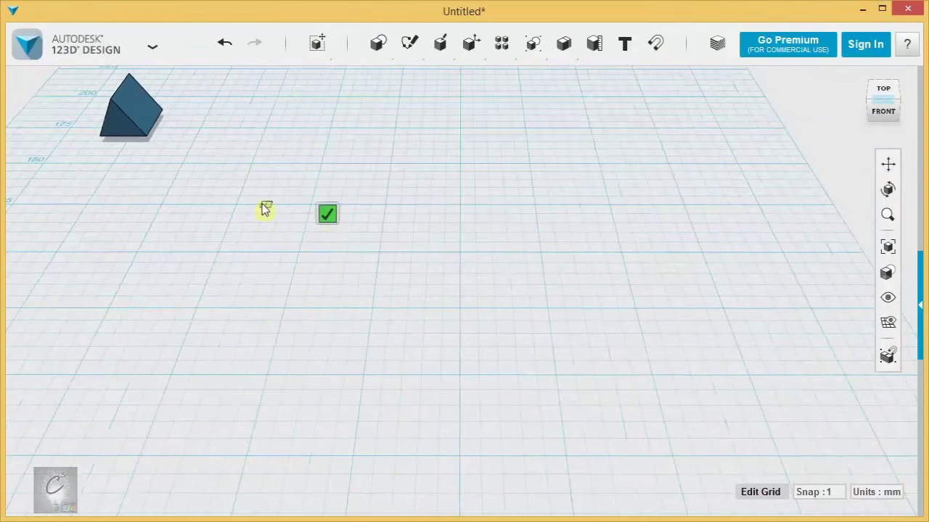
# Draw a closed kidney-shaped spline through six points, closing at its start, and finish it
pyautogui.click(364, 375)
pyautogui.click(235, 207)
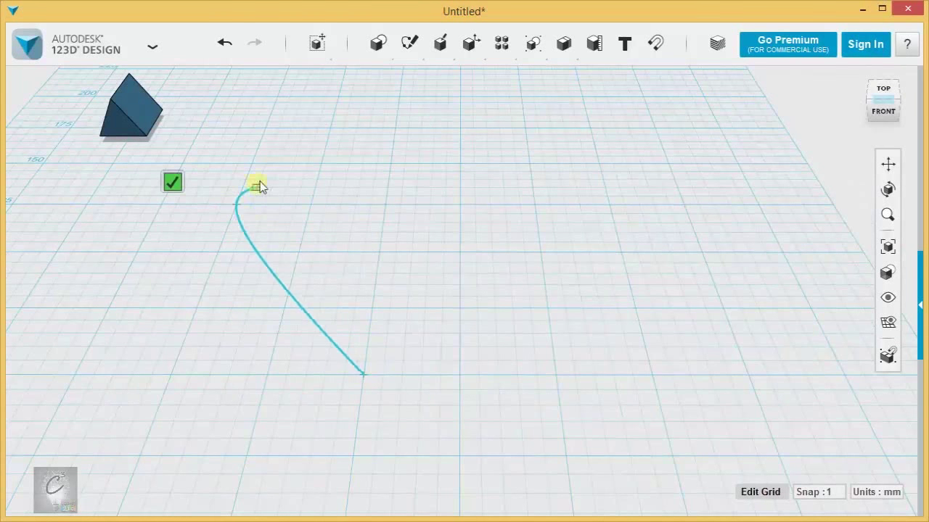
pyautogui.click(330, 124)
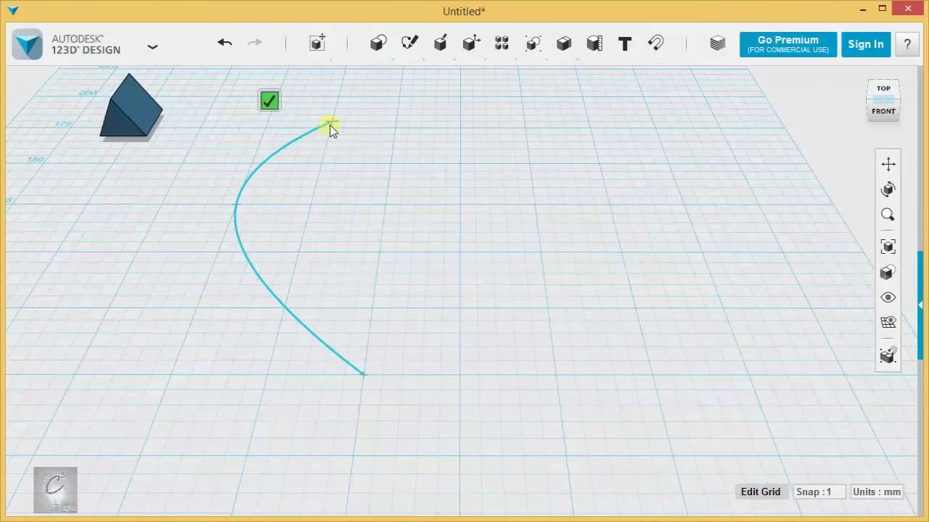
pyautogui.click(390, 166)
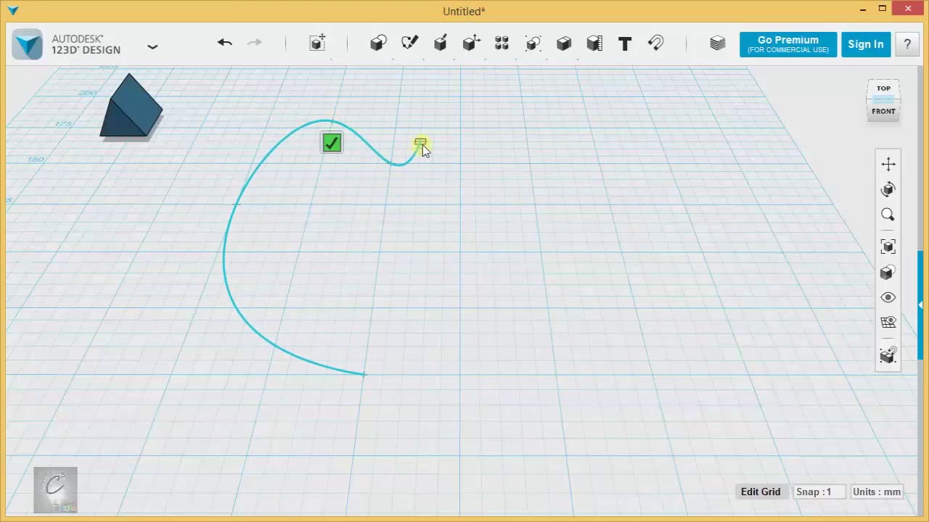
pyautogui.click(498, 127)
pyautogui.click(556, 166)
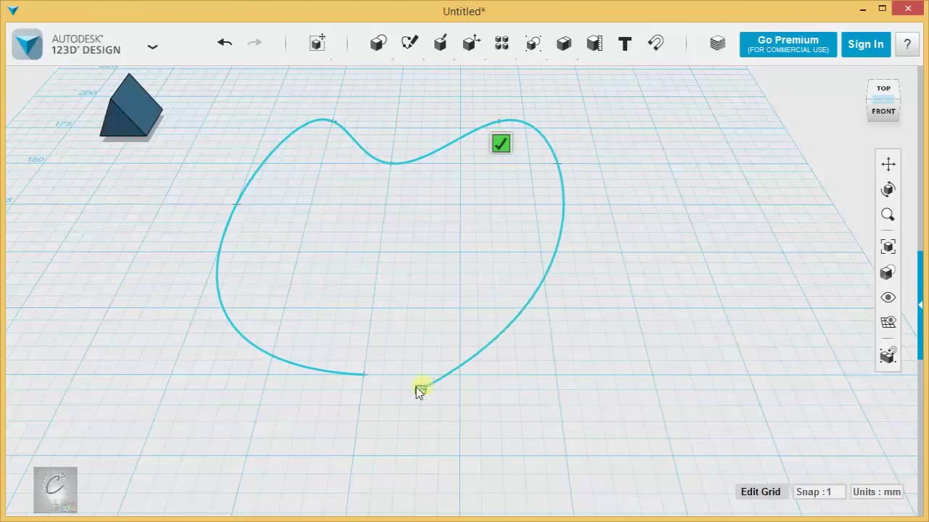
pyautogui.click(366, 375)
pyautogui.click(309, 347)
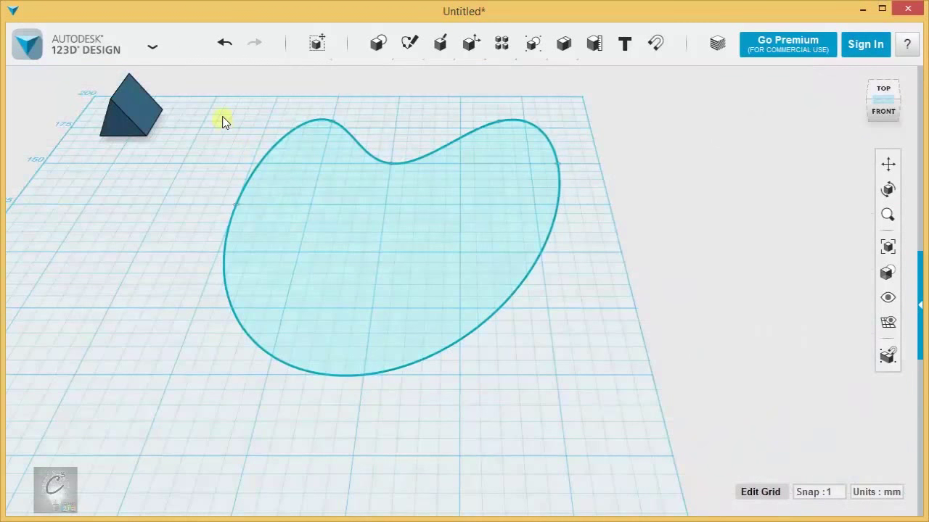
# Box-select the kidney-shaped spline and delete it
pyautogui.moveTo(205, 97); pyautogui.dragTo(680, 424)
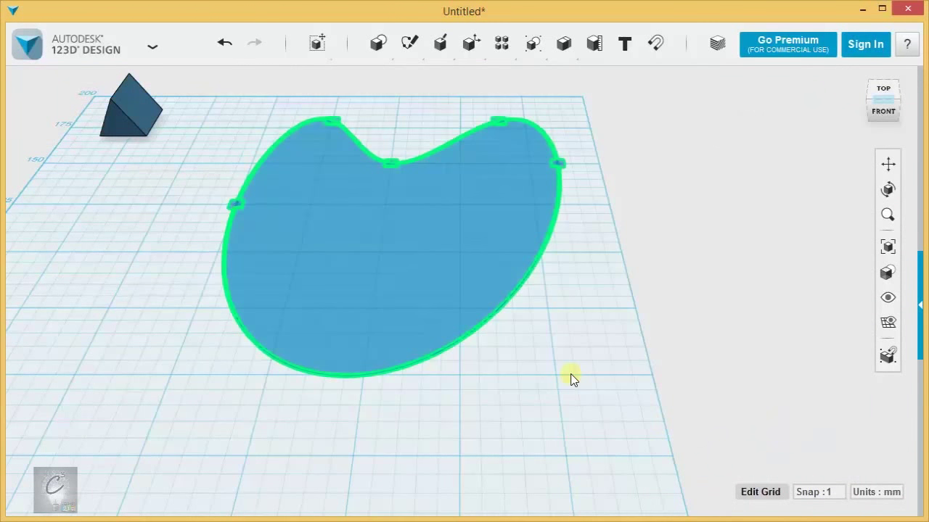
pyautogui.press('Delete')
pyautogui.moveTo(421, 51)
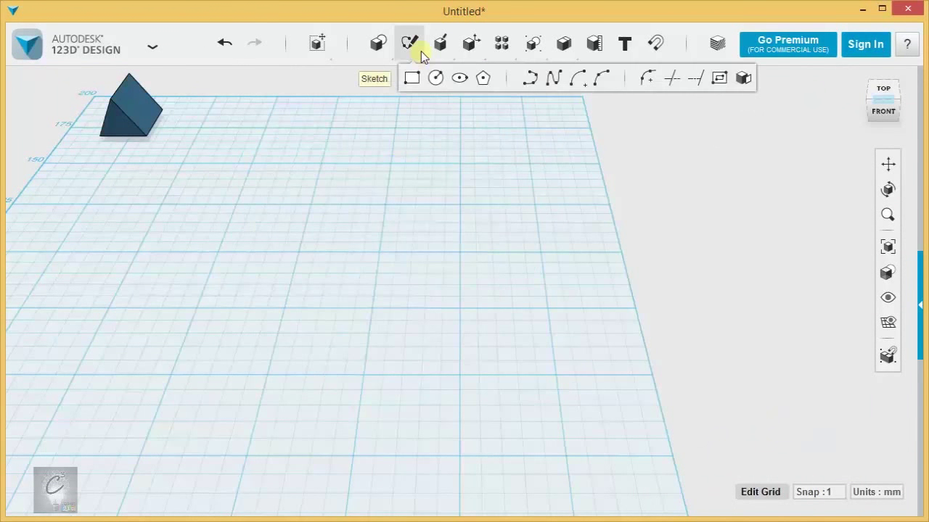
# Draw an open five-point spline from the heart's centre dip over the left lobe to the bottom tip
pyautogui.click(553, 78)
pyautogui.click(428, 259)
pyautogui.click(430, 254)
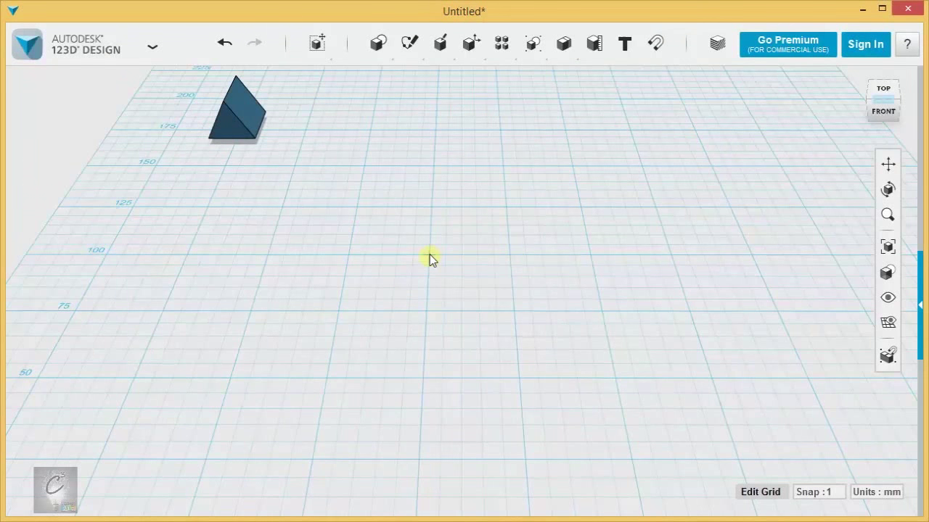
pyautogui.click(365, 166)
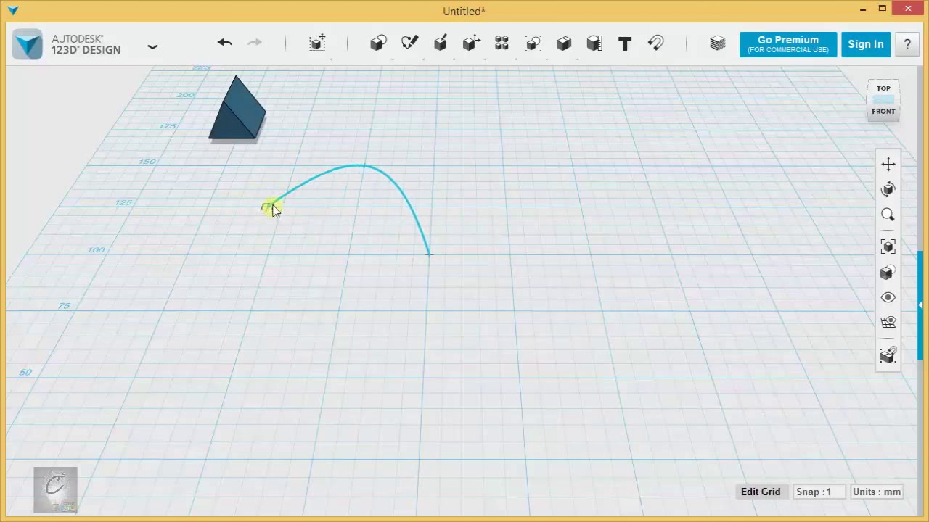
pyautogui.click(296, 166)
pyautogui.click(234, 208)
pyautogui.click(419, 460)
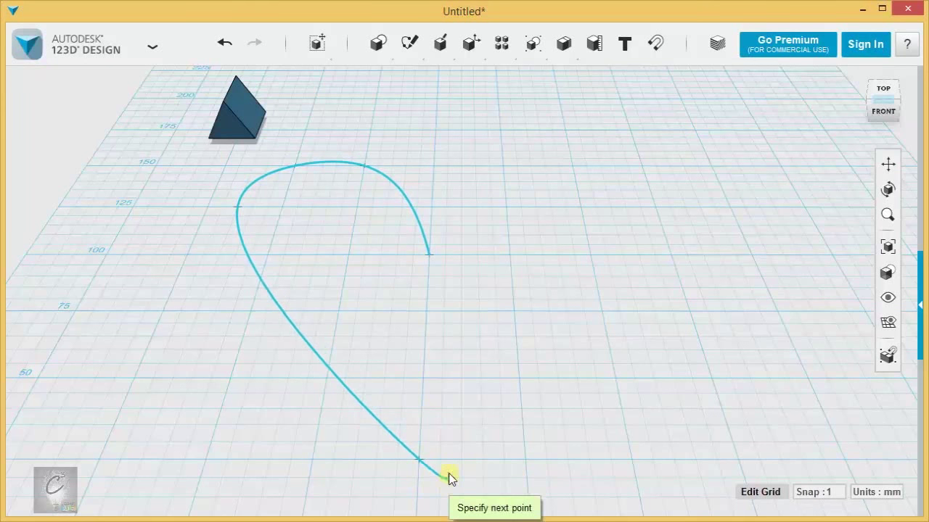
pyautogui.press('Return')
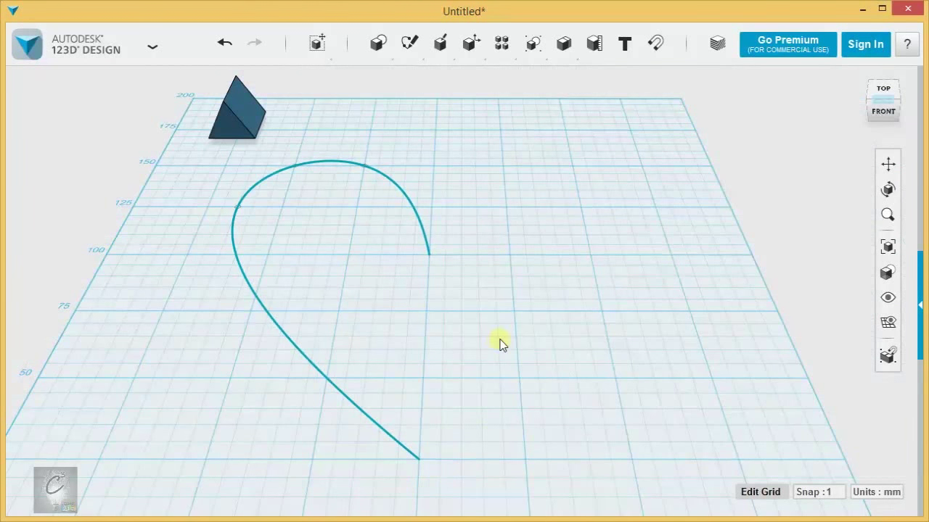
pyautogui.moveTo(588, 257); pyautogui.dragTo(425, 265, button='middle')
pyautogui.moveTo(409, 45)
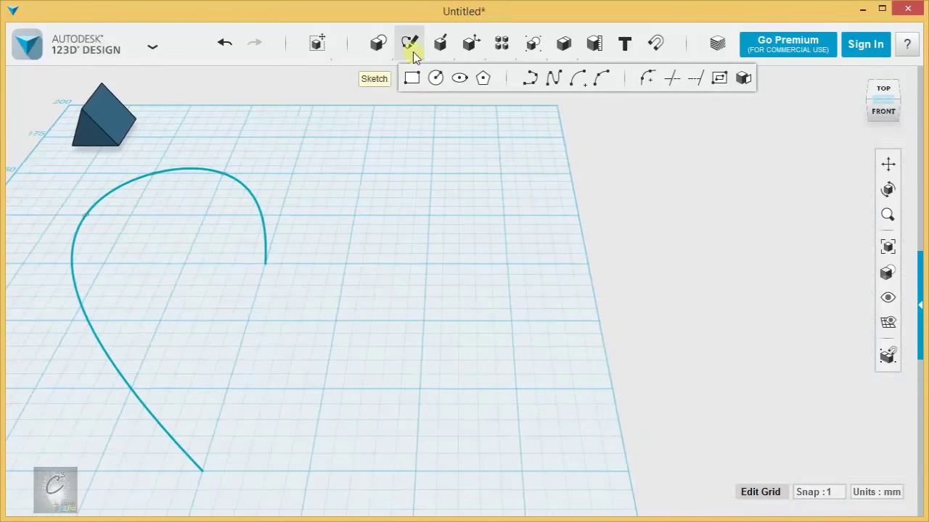
pyautogui.click(530, 77)
pyautogui.click(421, 249)
pyautogui.click(347, 263)
pyautogui.click(541, 167)
pyautogui.click(737, 457)
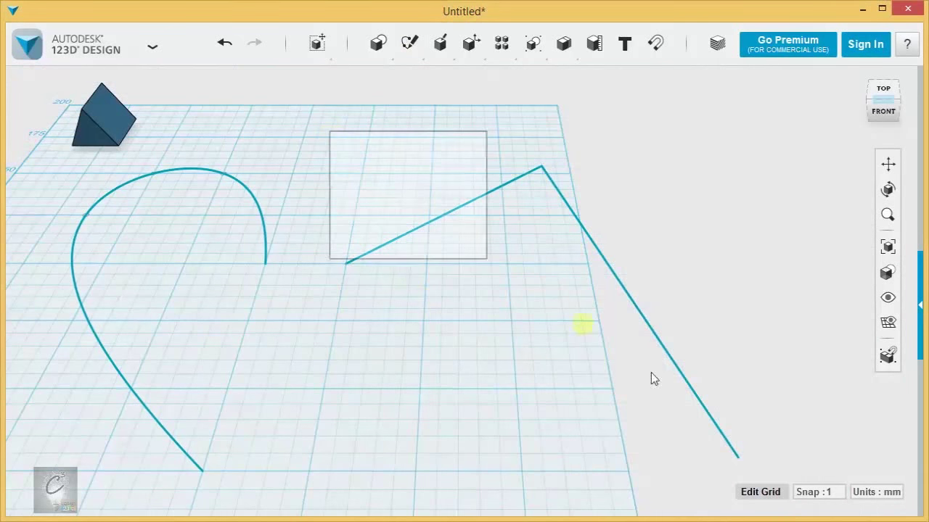
pyautogui.press('Escape')
pyautogui.moveTo(411, 48)
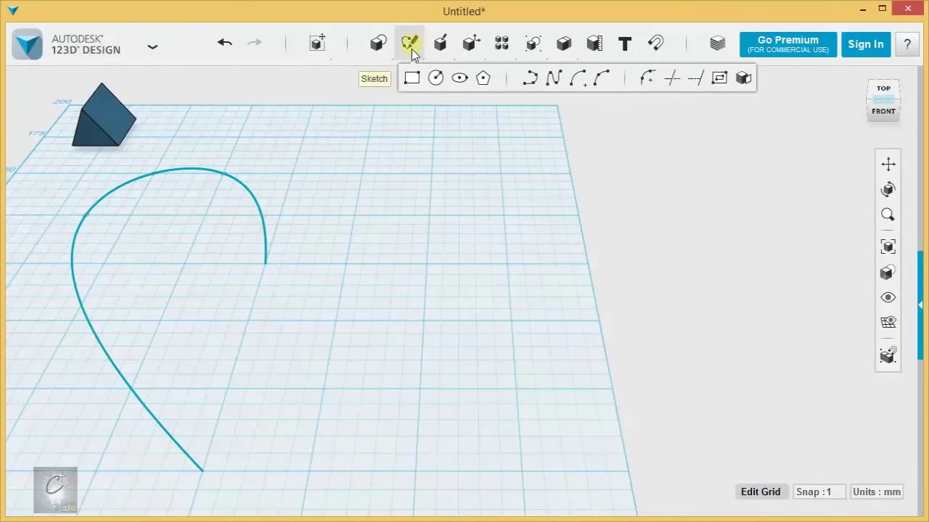
pyautogui.click(530, 78)
pyautogui.click(361, 302)
pyautogui.click(570, 174)
pyautogui.click(718, 419)
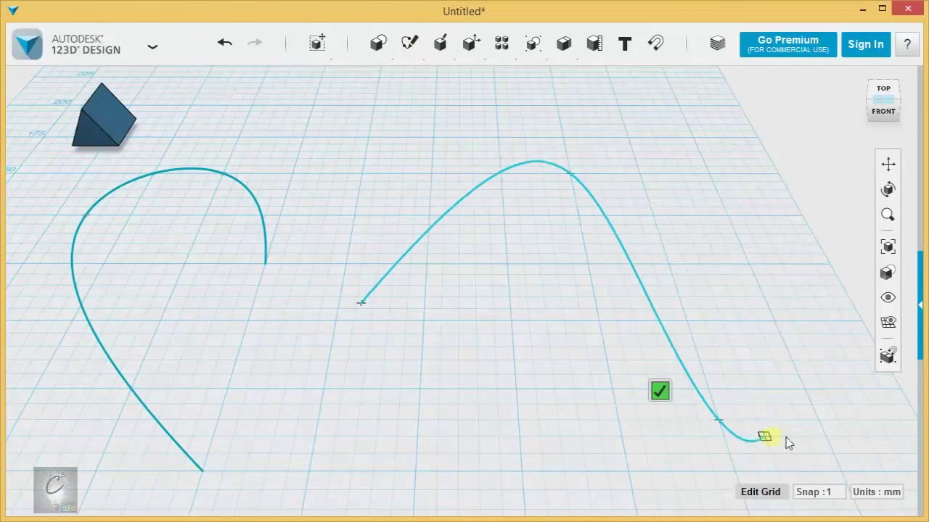
pyautogui.click(618, 505)
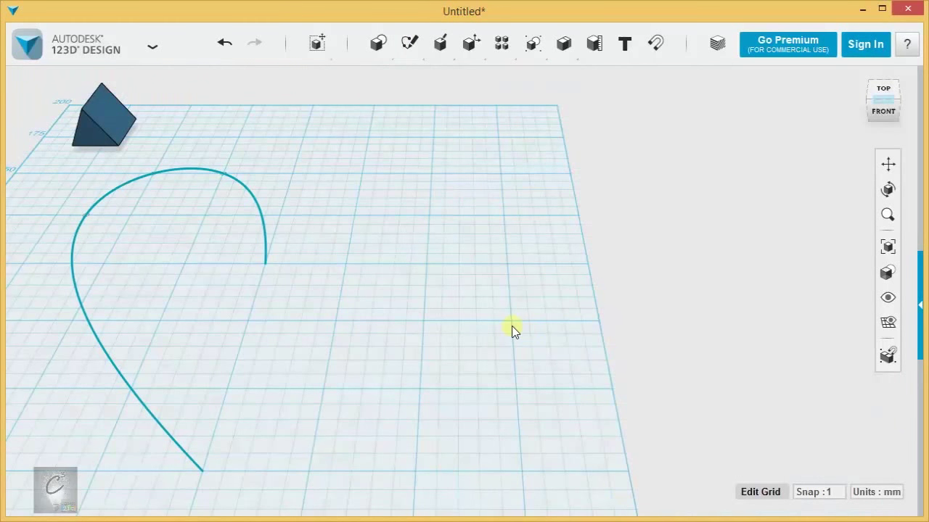
pyautogui.moveTo(512, 330)
pyautogui.mouseDown(button='middle')
pyautogui.moveTo(616, 259)
pyautogui.moveTo(564, 197)
pyautogui.moveTo(452, 114)
pyautogui.mouseUp(button='middle')
pyautogui.moveTo(409, 45)
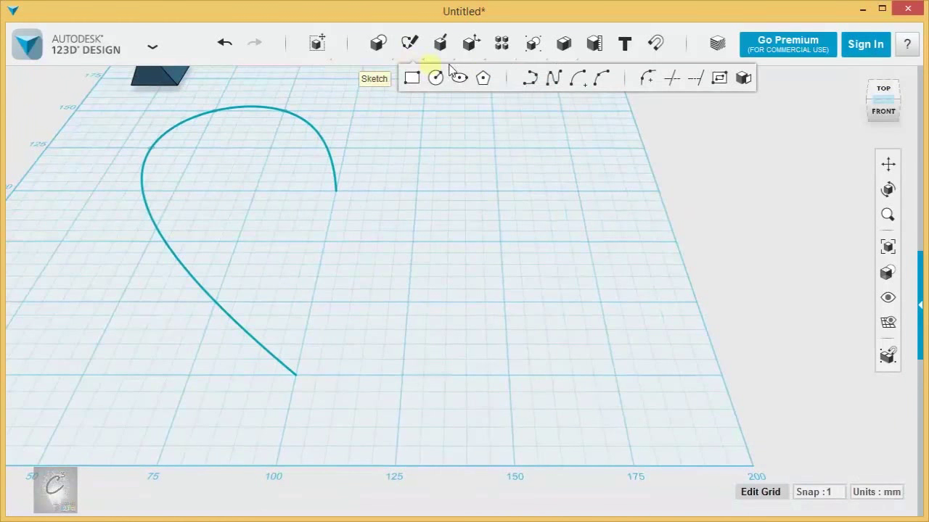
pyautogui.click(553, 77)
pyautogui.click(431, 200)
pyautogui.click(718, 182)
pyautogui.click(655, 414)
pyautogui.click(496, 434)
pyautogui.click(435, 310)
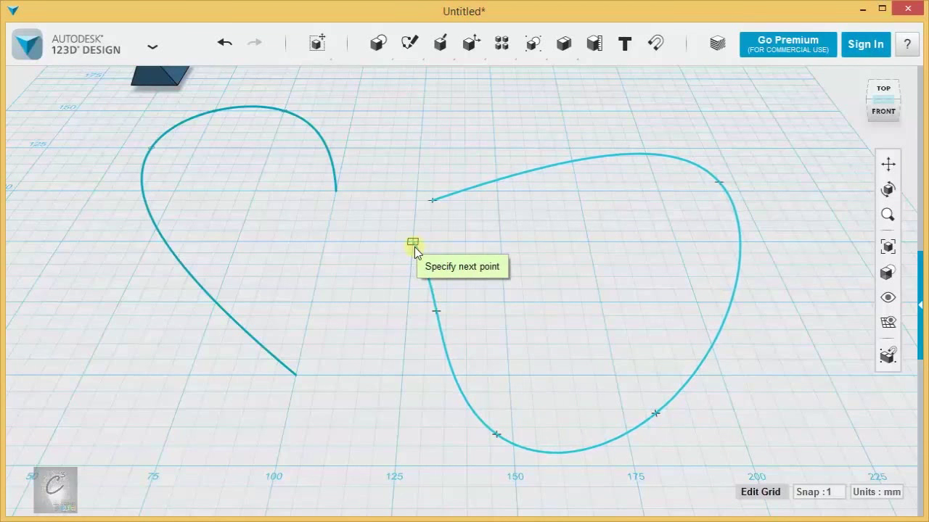
pyautogui.press('Escape')
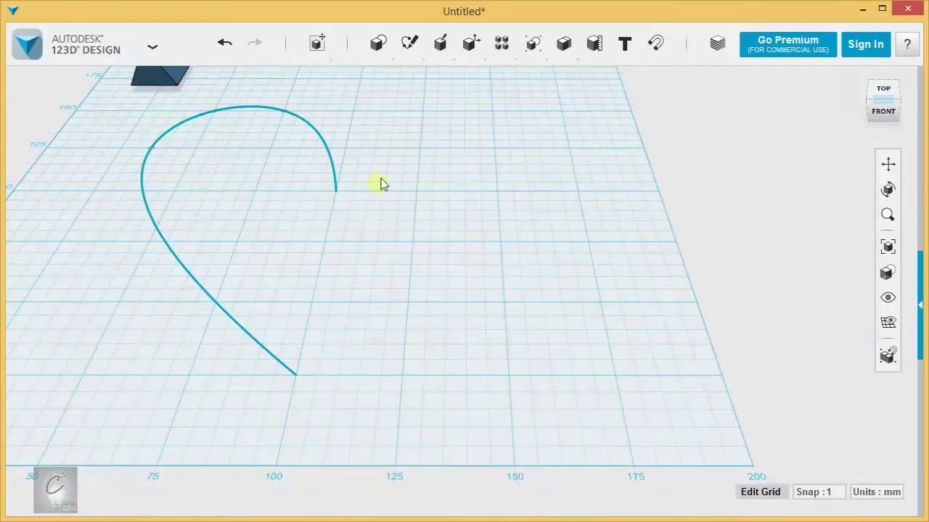
pyautogui.moveTo(380, 182); pyautogui.dragTo(518, 257, button='right')
# Draw the heart's right half as a spline from the top cusp over the right lobe to the bottom tip
pyautogui.click(322, 362)
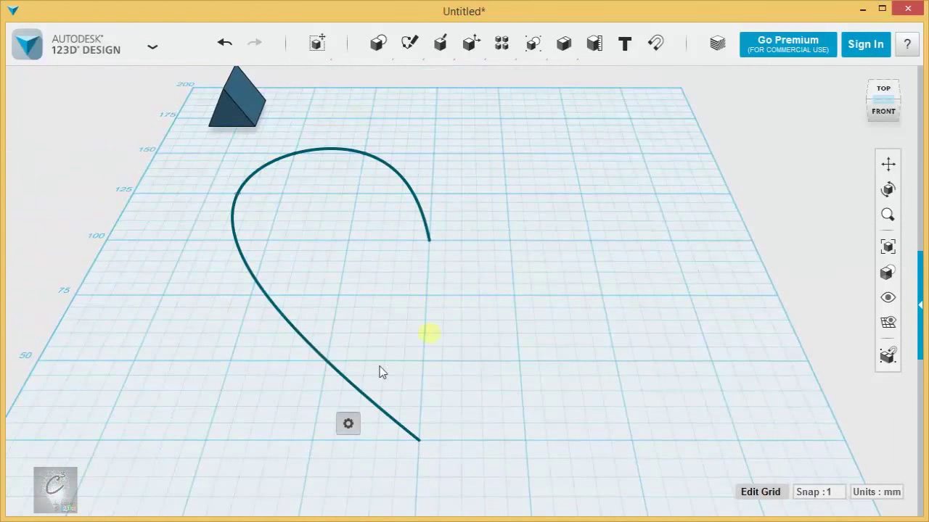
pyautogui.moveTo(409, 42)
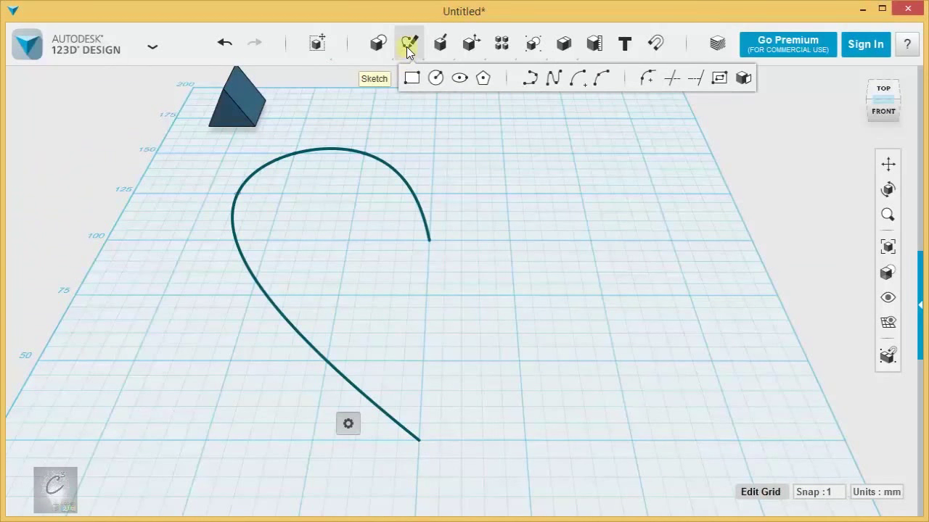
pyautogui.click(551, 77)
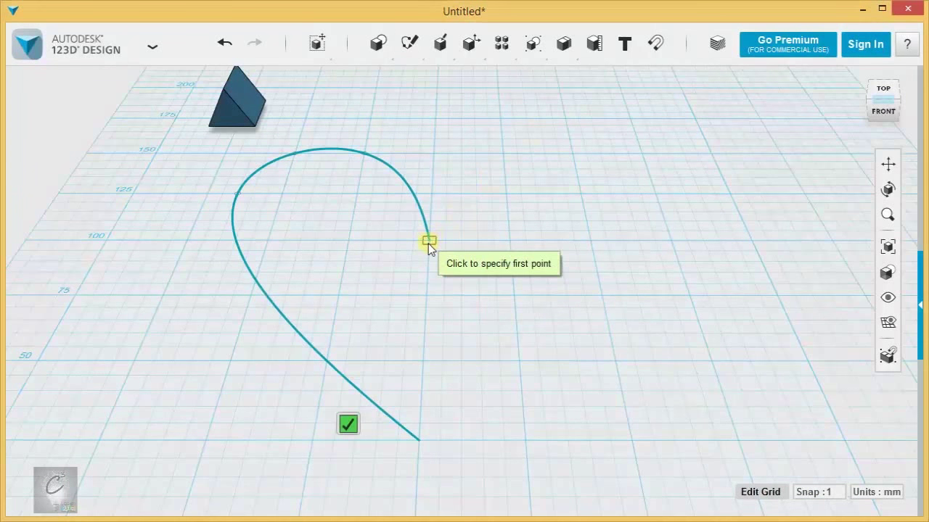
pyautogui.click(428, 241)
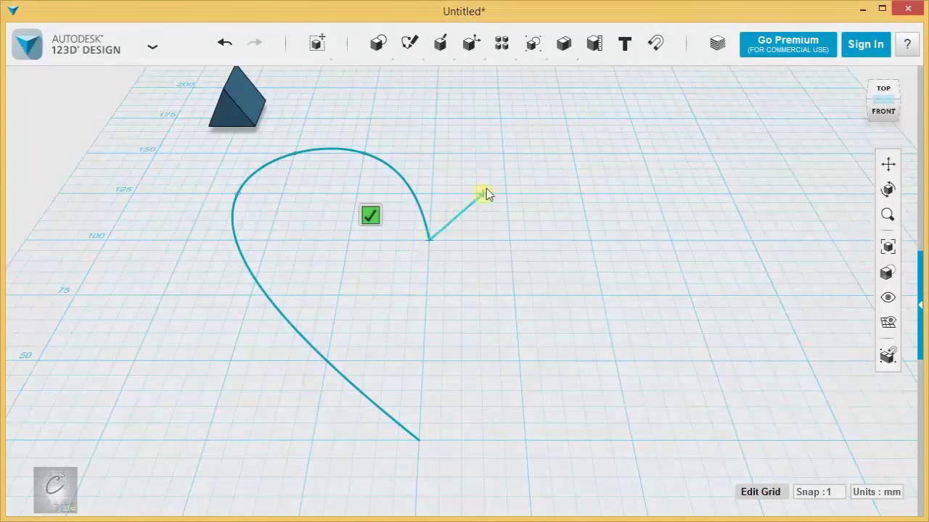
pyautogui.click(504, 156)
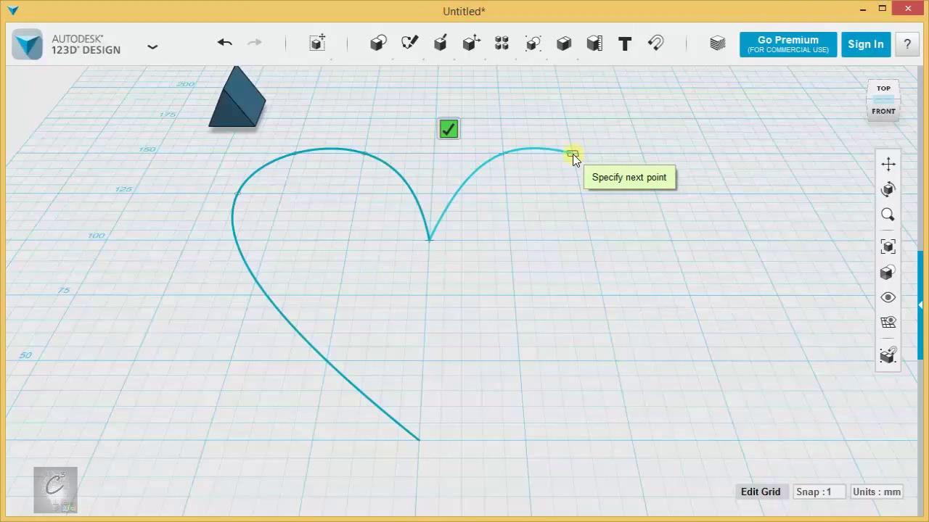
pyautogui.click(572, 153)
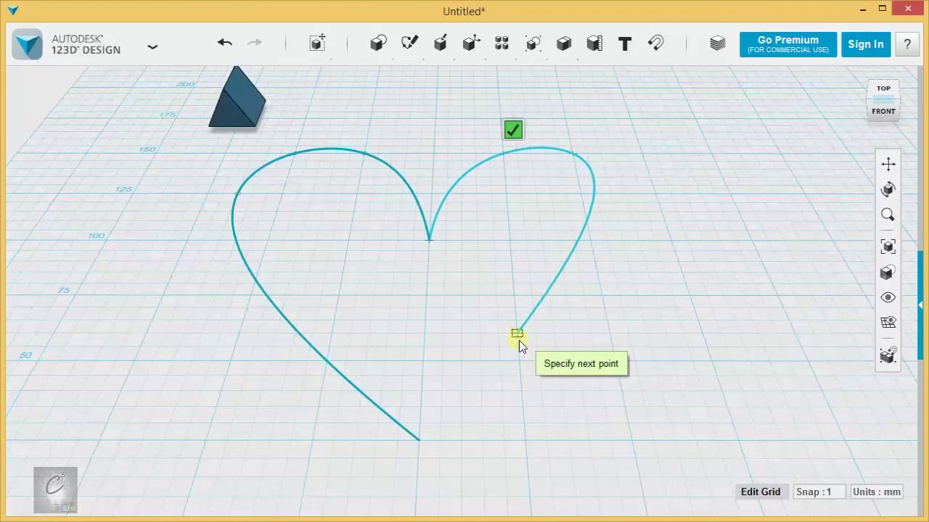
pyautogui.click(419, 439)
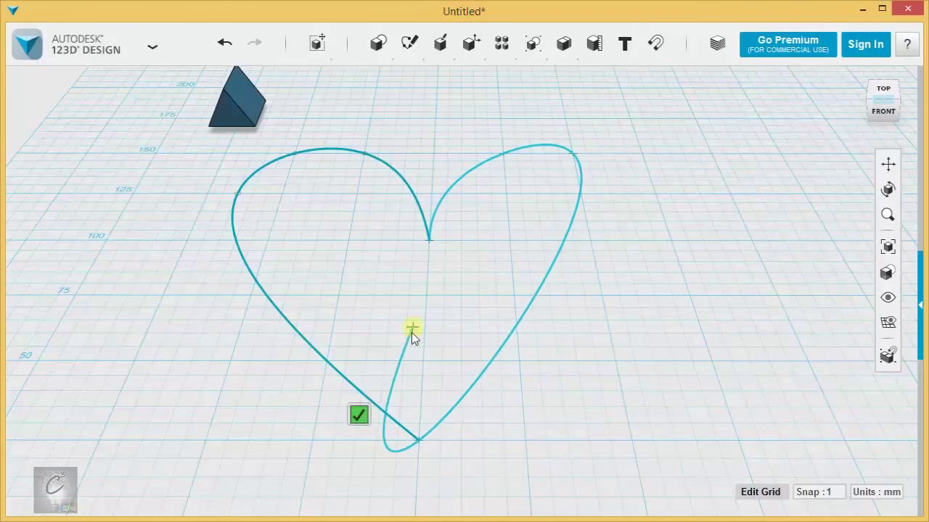
# Finish the filled heart sketch and box-select the heart
pyautogui.click(368, 421)
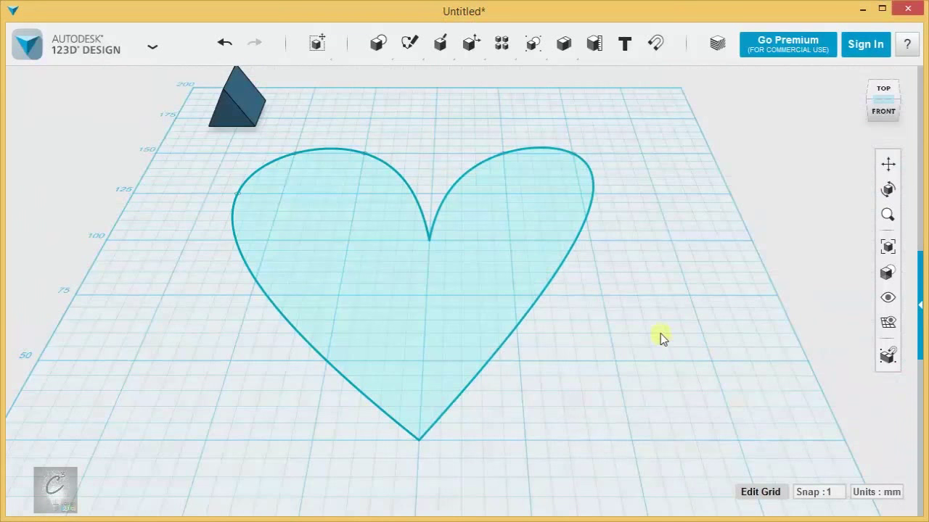
pyautogui.click(344, 303)
pyautogui.moveTo(179, 145); pyautogui.dragTo(652, 461)
# Delete the heart and draw a semicircular two-point arc around a centre point, entering 3 as a dimension
pyautogui.press('Delete')
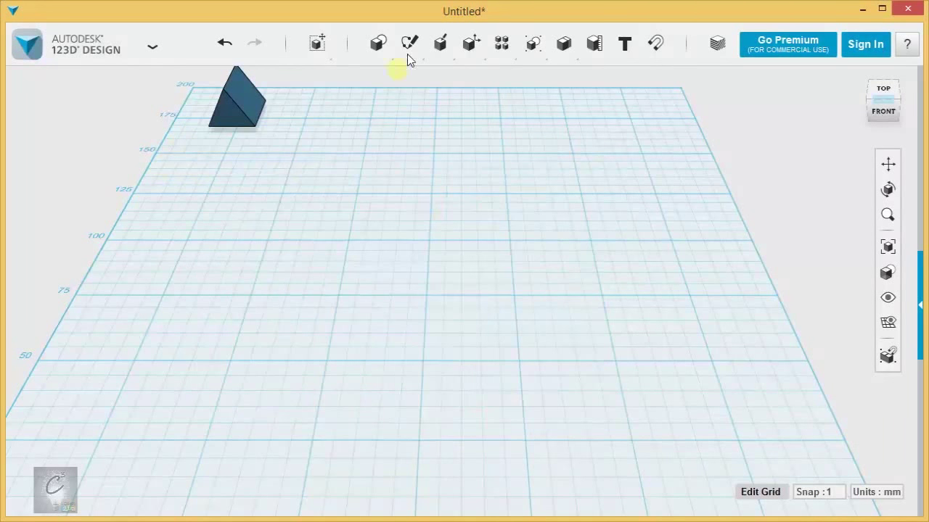
pyautogui.moveTo(407, 53)
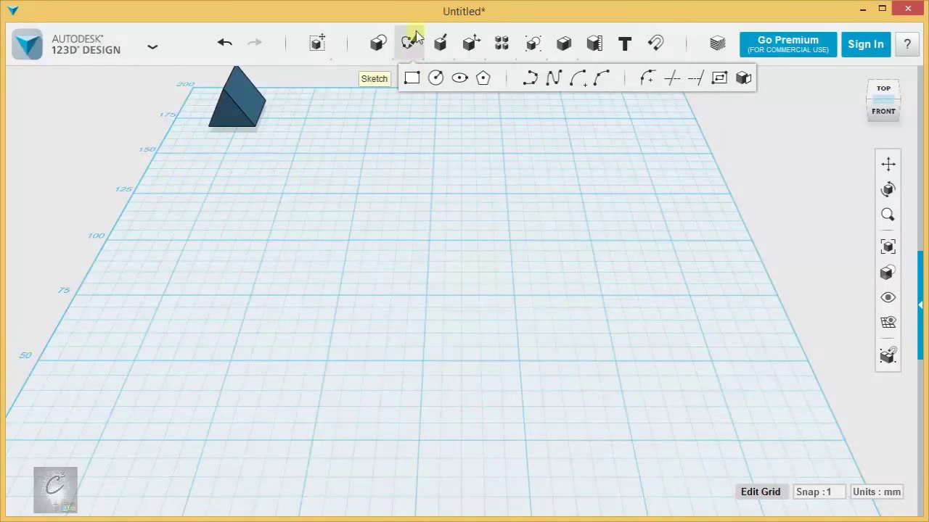
pyautogui.click(580, 81)
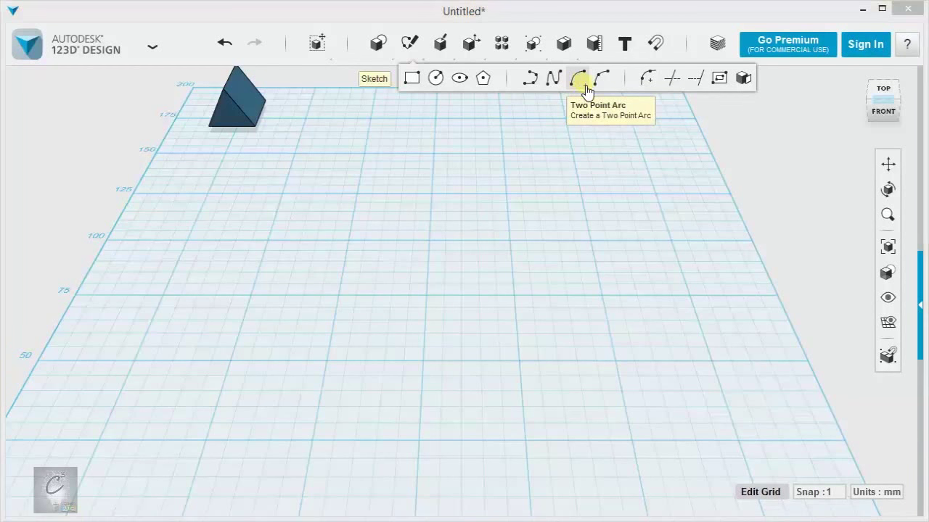
pyautogui.click(425, 296)
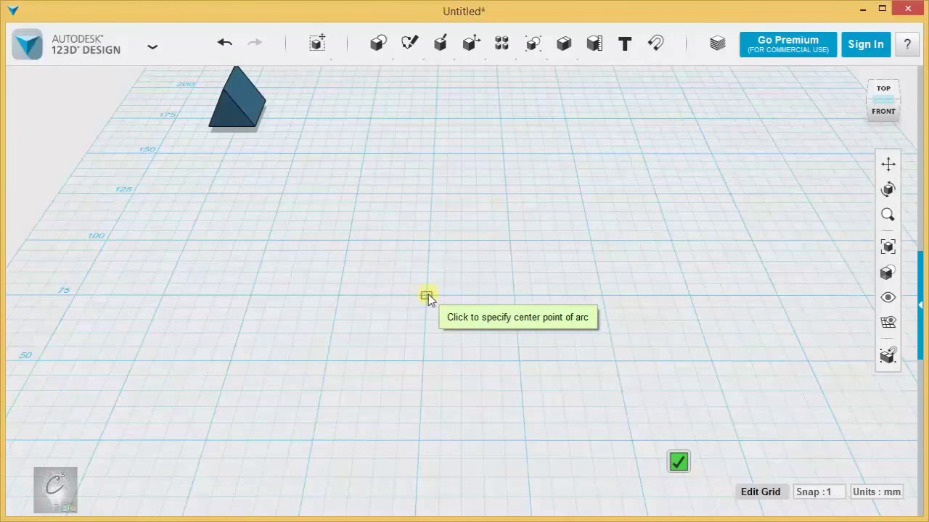
pyautogui.click(428, 295)
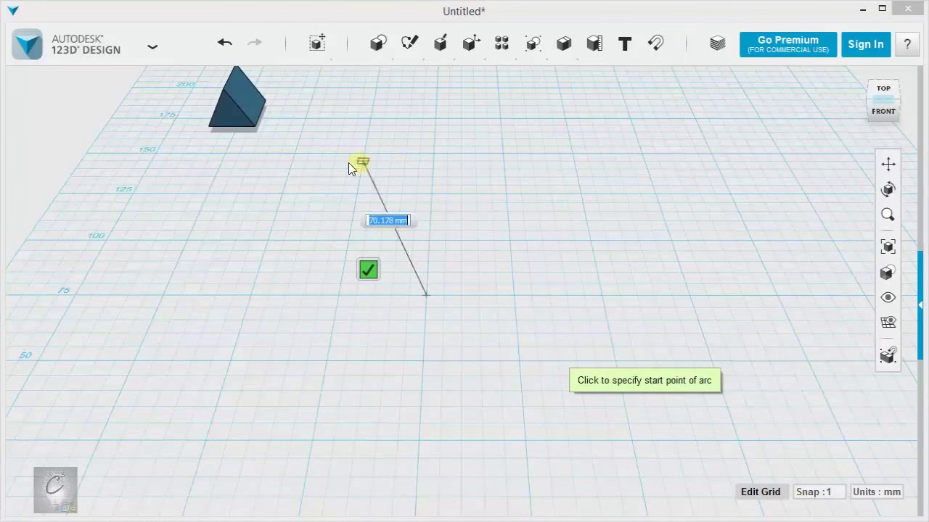
pyautogui.click(238, 295)
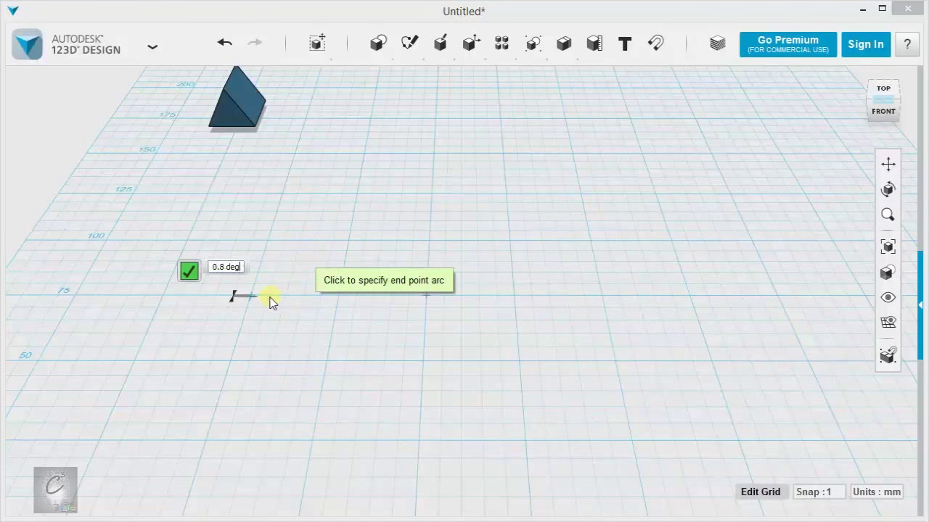
pyautogui.press('Tab')
pyautogui.write('3')
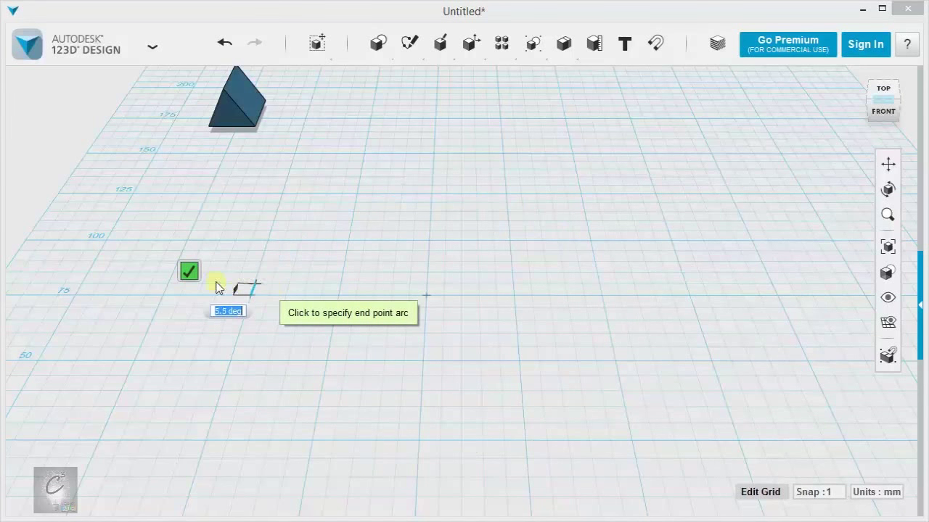
pyautogui.click(605, 297)
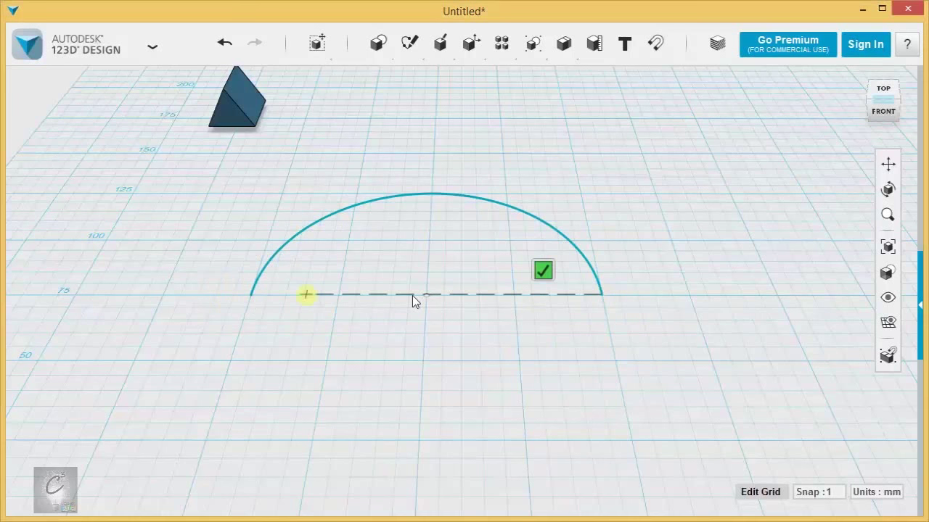
# Finish the arc sketch and delete the arc
pyautogui.click(544, 273)
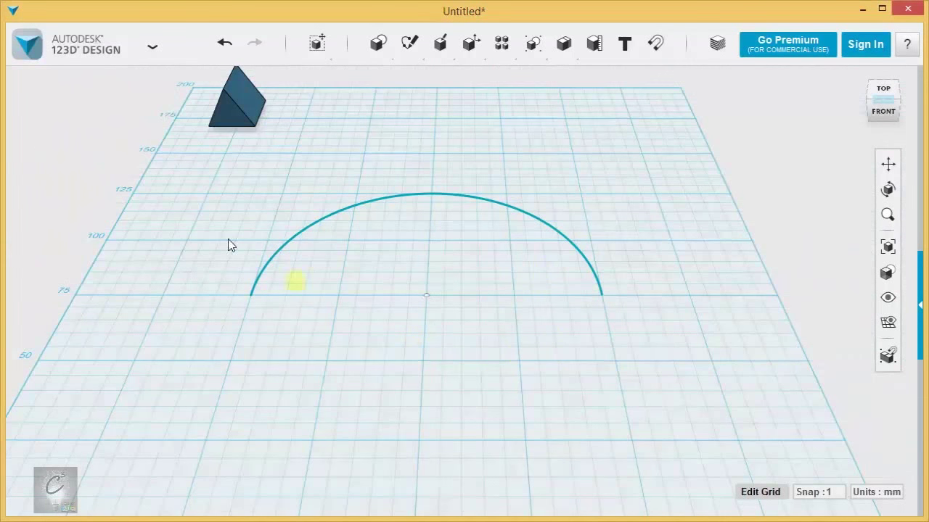
pyautogui.moveTo(199, 170); pyautogui.dragTo(631, 370)
pyautogui.press('Delete')
# Draw a shallow three-point arc from left to right across the grid with a low bulge
pyautogui.moveTo(403, 33)
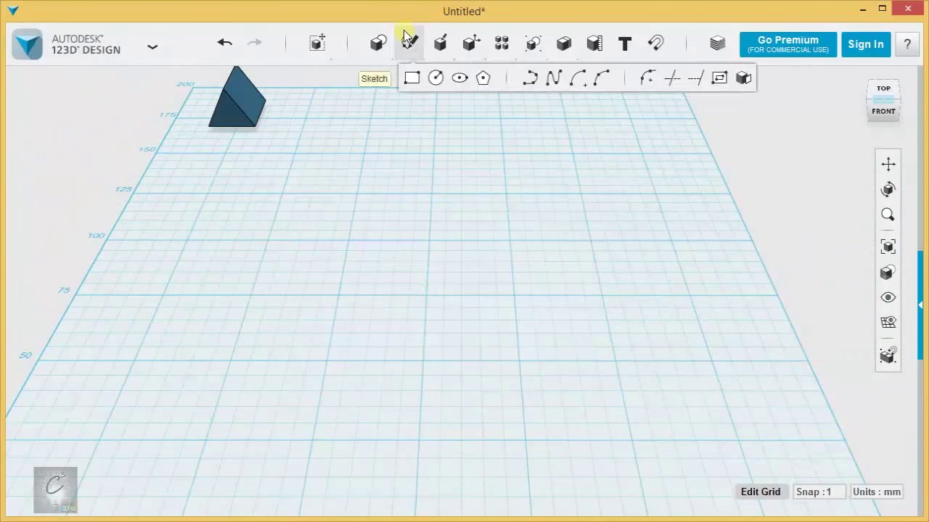
pyautogui.click(603, 83)
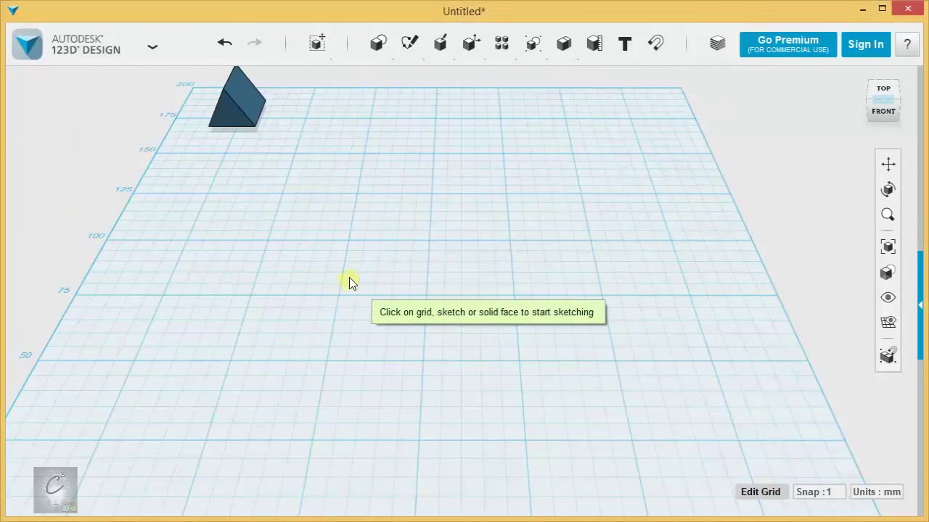
pyautogui.click(259, 290)
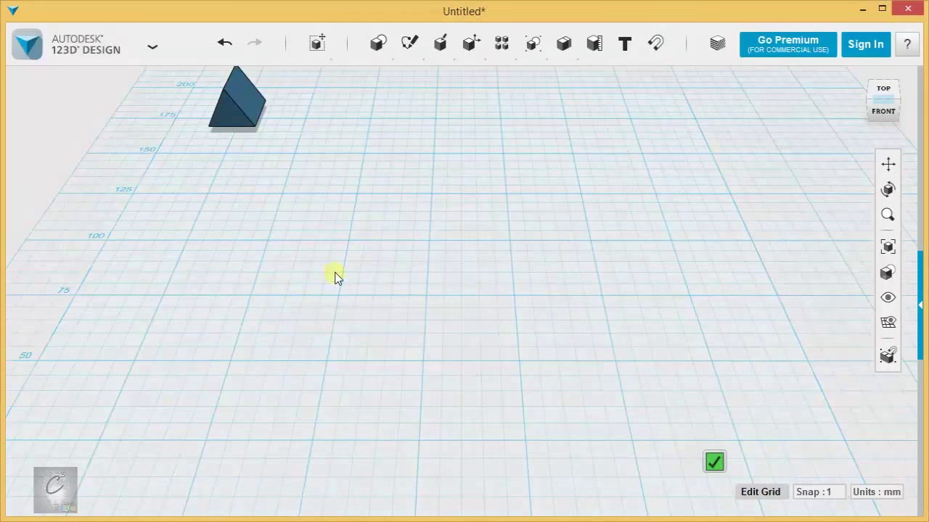
pyautogui.click(252, 296)
pyautogui.click(690, 296)
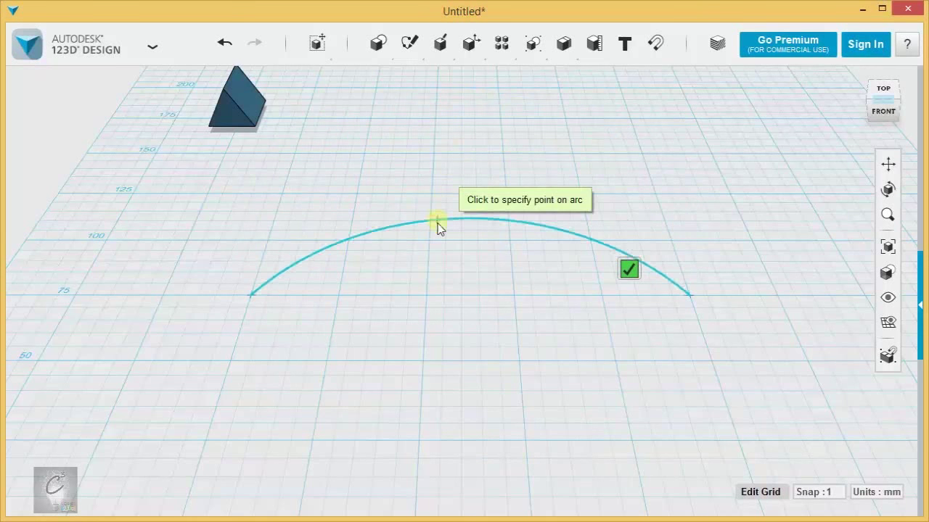
pyautogui.click(439, 229)
# Finish the three-point arc sketch and delete the arc
pyautogui.click(383, 209)
pyautogui.moveTo(161, 220); pyautogui.dragTo(783, 411)
pyautogui.press('Delete')
# Draw a polyline for the left, bottom and right sides, leaving the top open
pyautogui.moveTo(411, 45)
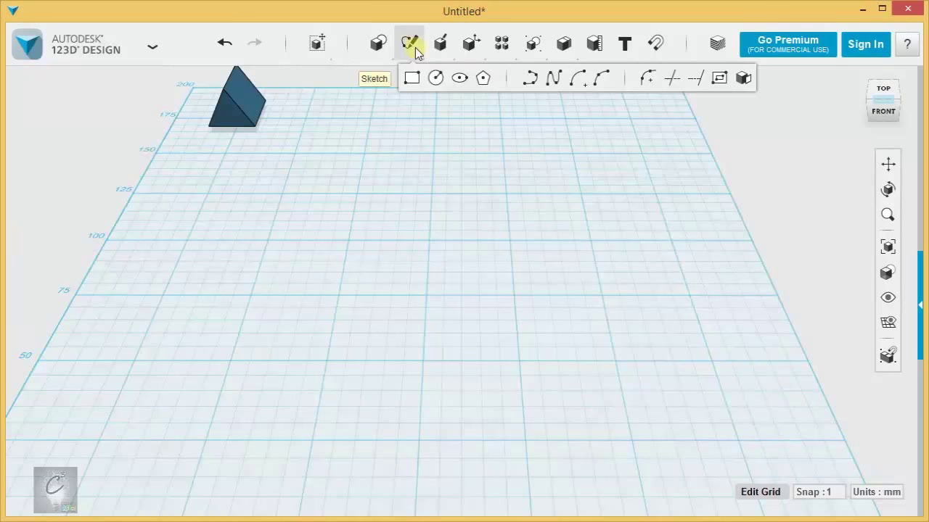
pyautogui.click(529, 78)
pyautogui.click(267, 241)
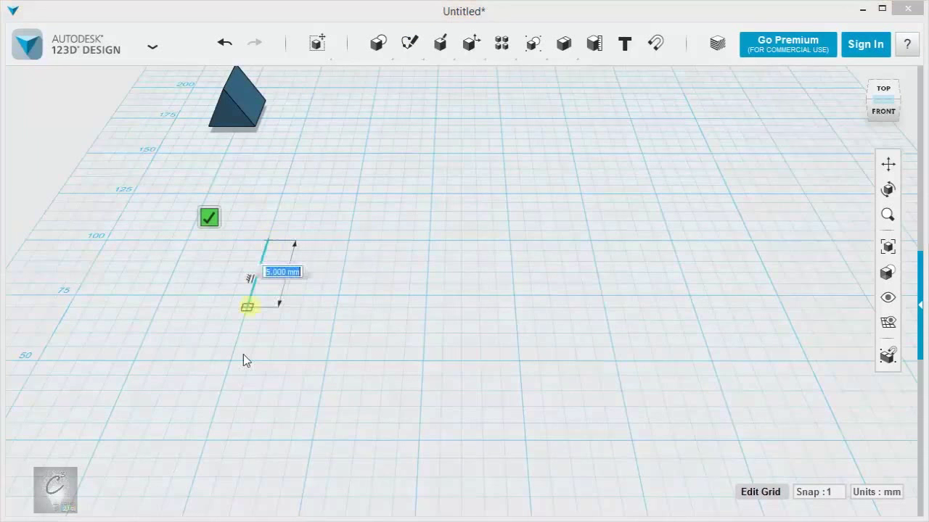
pyautogui.click(207, 439)
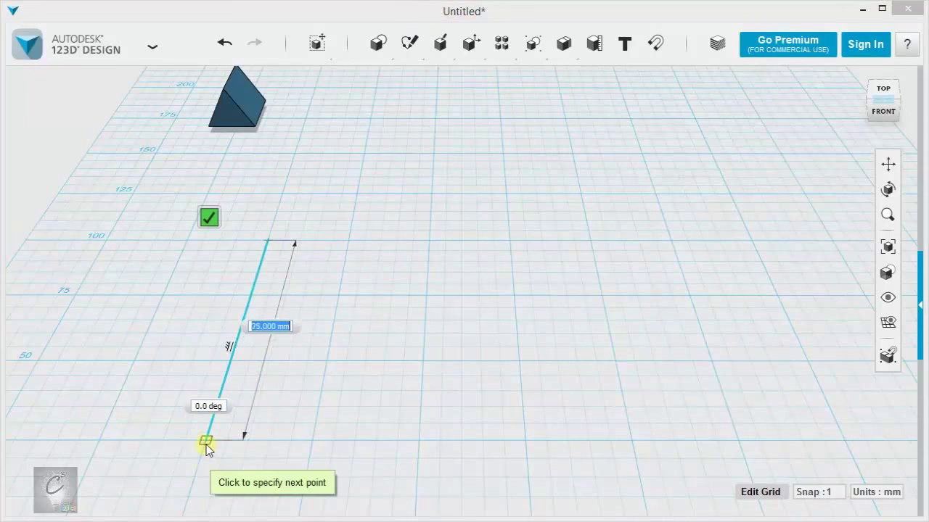
pyautogui.click(734, 440)
pyautogui.click(671, 241)
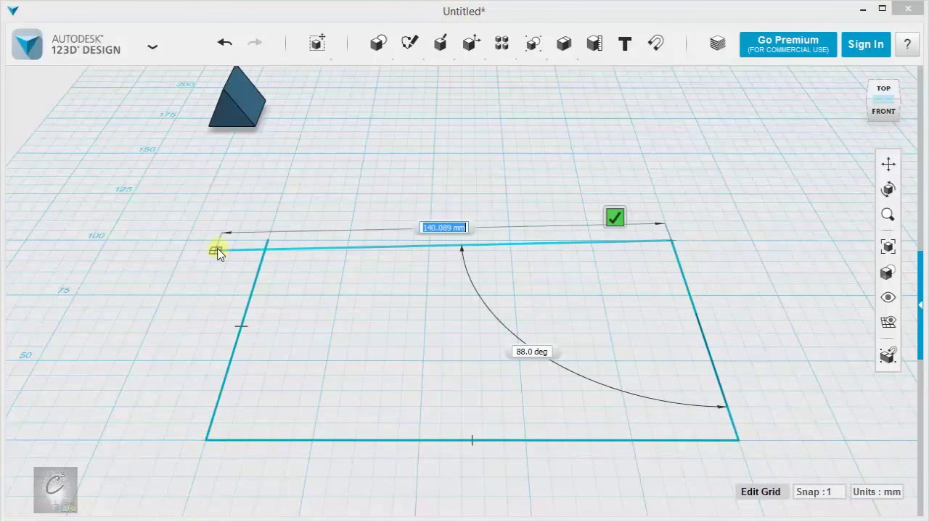
pyautogui.click(419, 220)
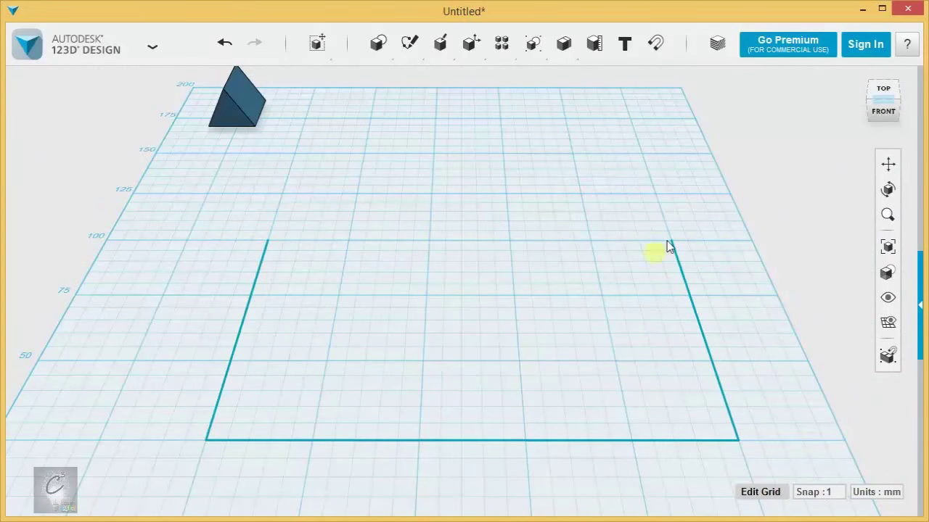
# Drag the right-hand line's top end outward, then drag it back
pyautogui.moveTo(398, 58)
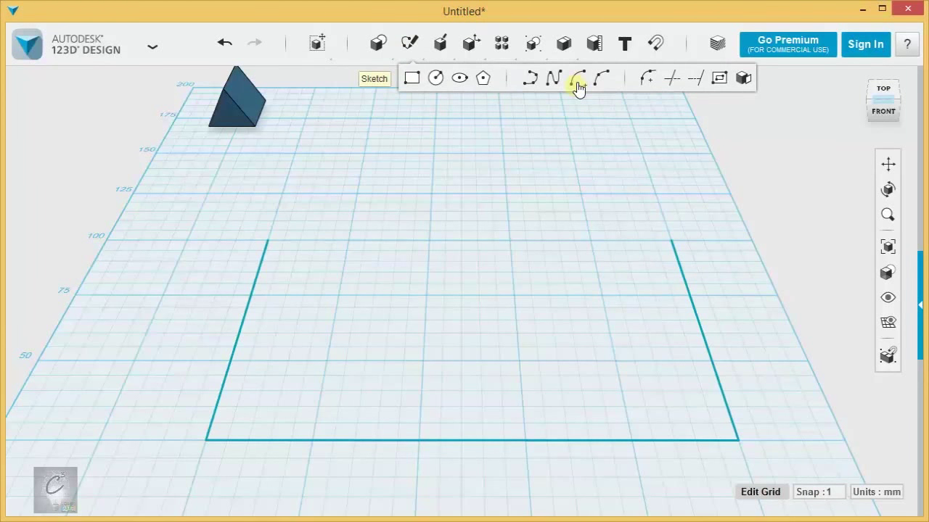
pyautogui.click(671, 242)
pyautogui.moveTo(670, 239)
pyautogui.mouseDown()
pyautogui.moveTo(601, 248)
pyautogui.moveTo(697, 248)
pyautogui.mouseUp()
pyautogui.moveTo(724, 319); pyautogui.dragTo(684, 301)
pyautogui.click(442, 108)
# Add a polyline segment slanting up-left from the right line's top end
pyautogui.moveTo(400, 58)
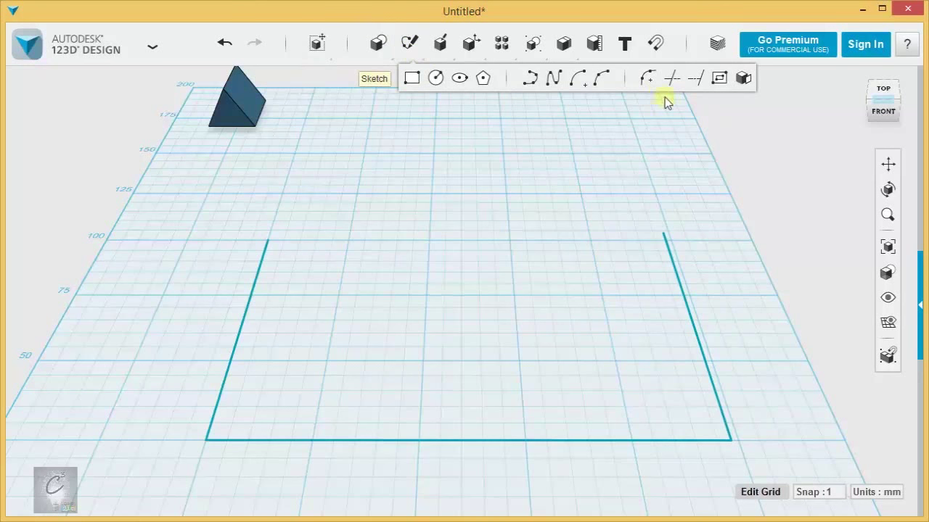
pyautogui.click(531, 78)
pyautogui.click(662, 241)
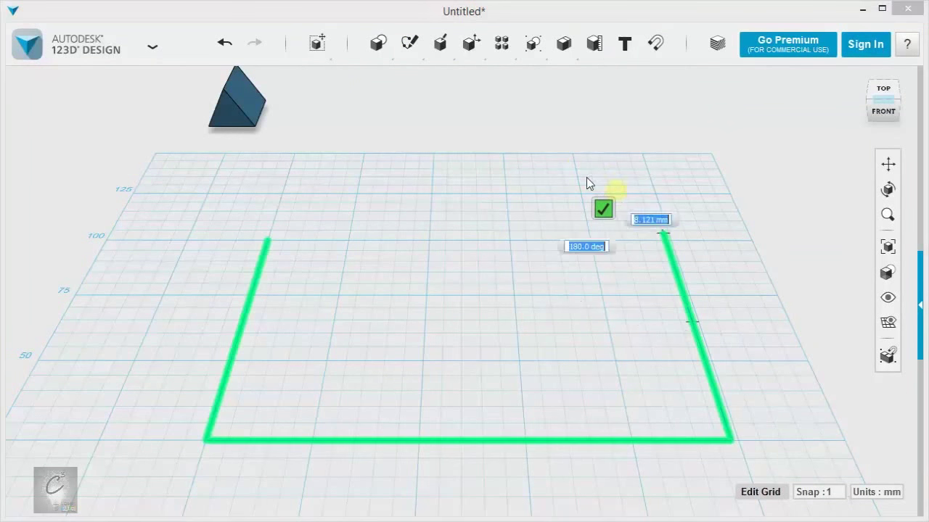
pyautogui.click(524, 150)
pyautogui.press('Escape')
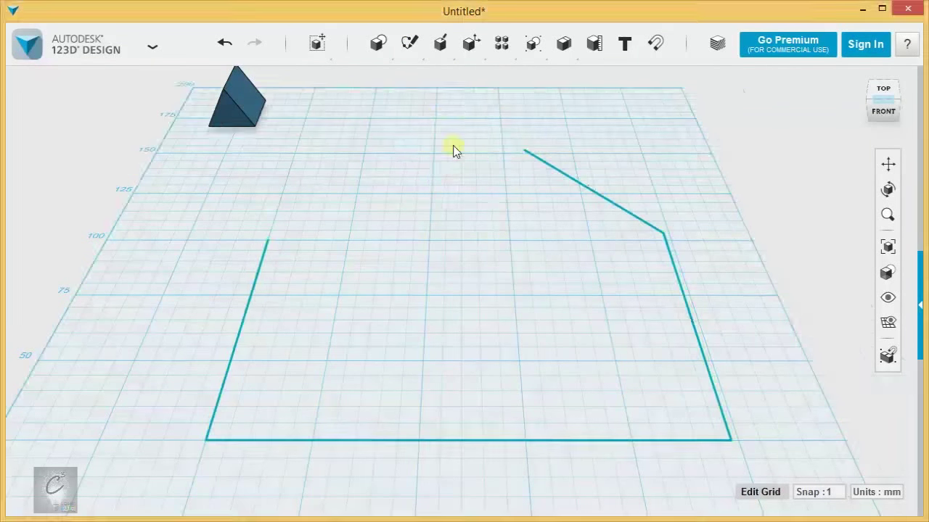
# Close the gap with an arc from the slanted end to the left line's top, then undo it
pyautogui.moveTo(409, 47)
pyautogui.click(567, 79)
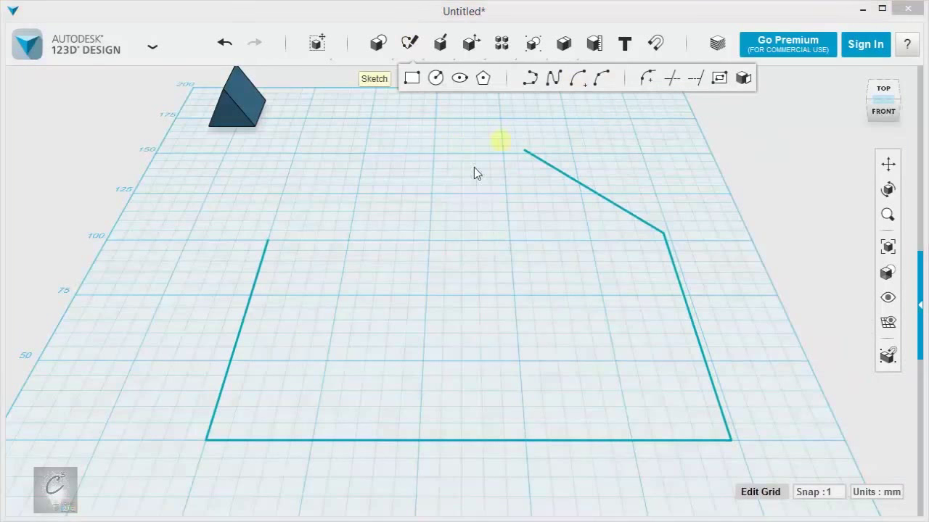
pyautogui.click(251, 303)
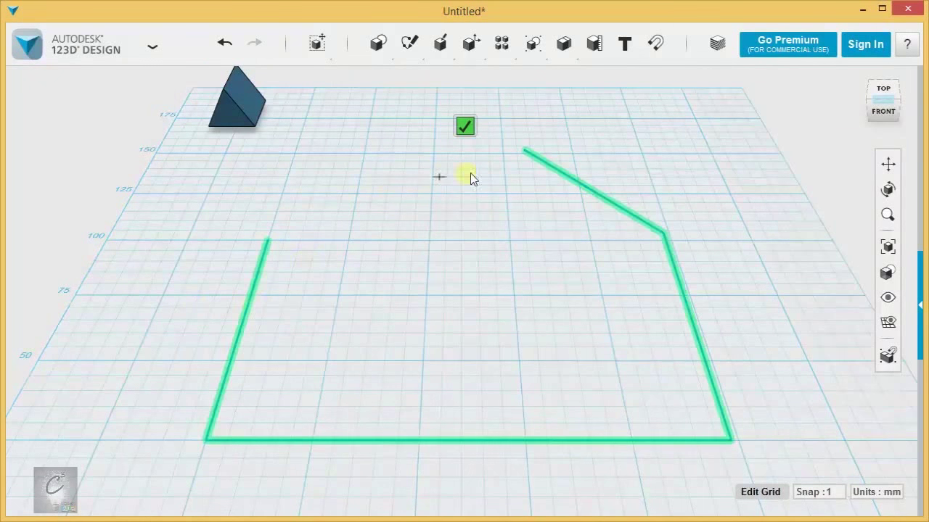
pyautogui.click(416, 202)
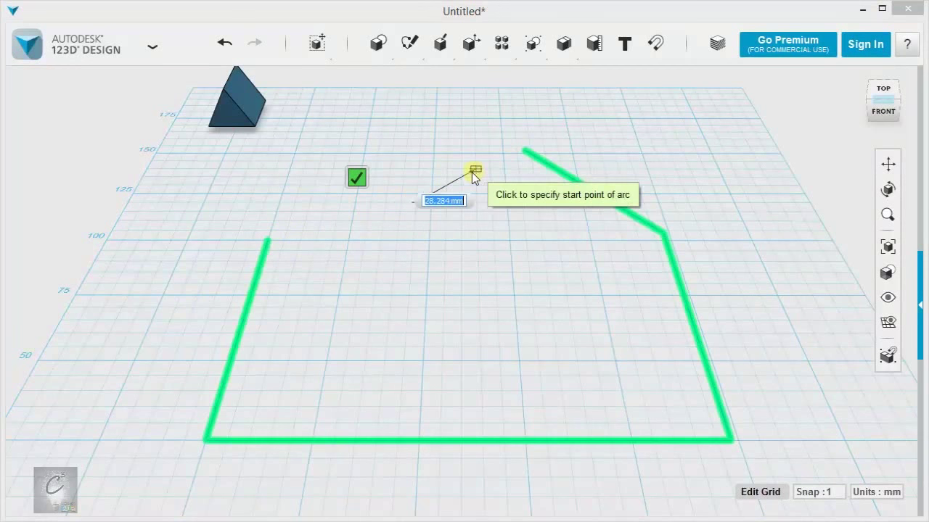
pyautogui.click(524, 153)
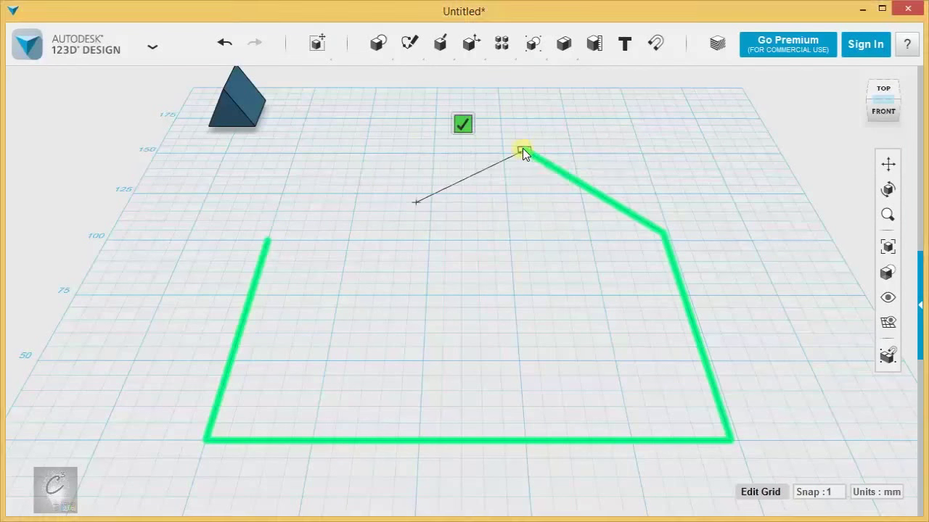
pyautogui.click(268, 243)
pyautogui.click(209, 216)
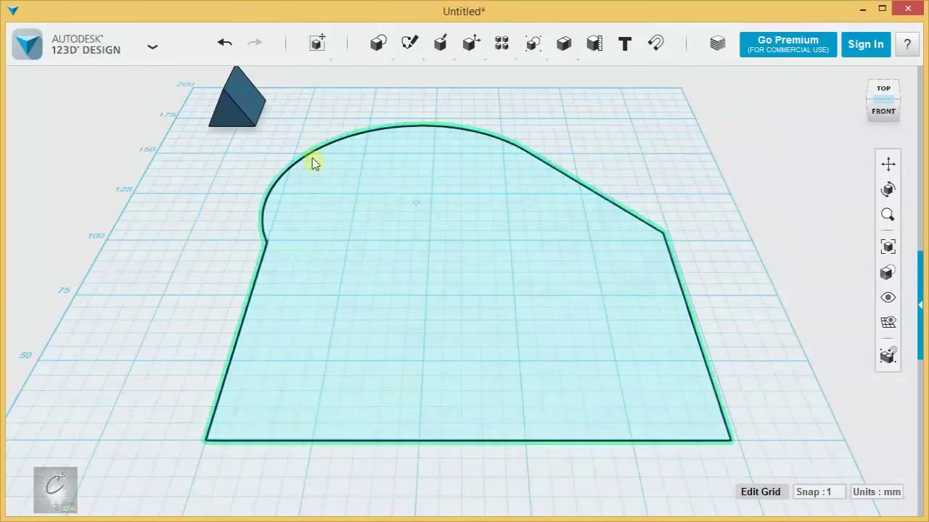
pyautogui.hotkey('ctrl', 'z')
# Close the outline with a downward-dipping three-point arc from the slanted end to the left line's top
pyautogui.moveTo(408, 41)
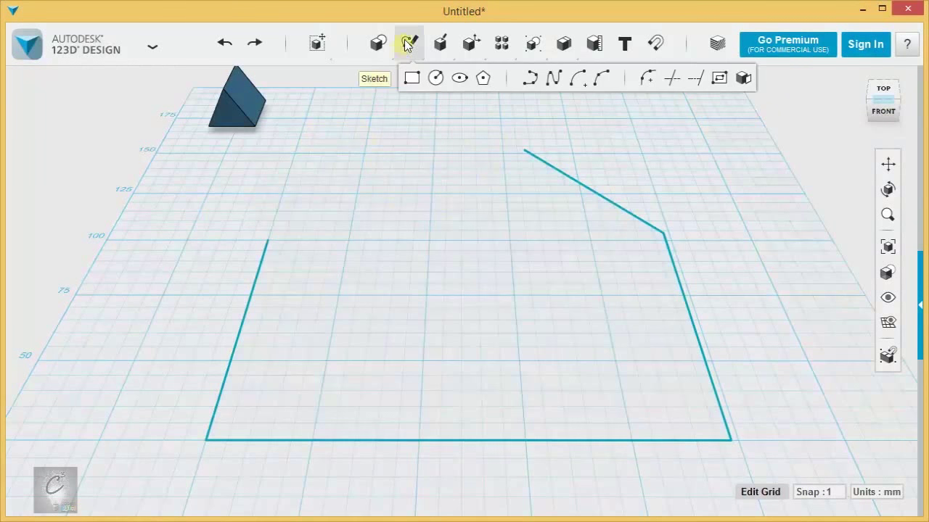
pyautogui.click(598, 78)
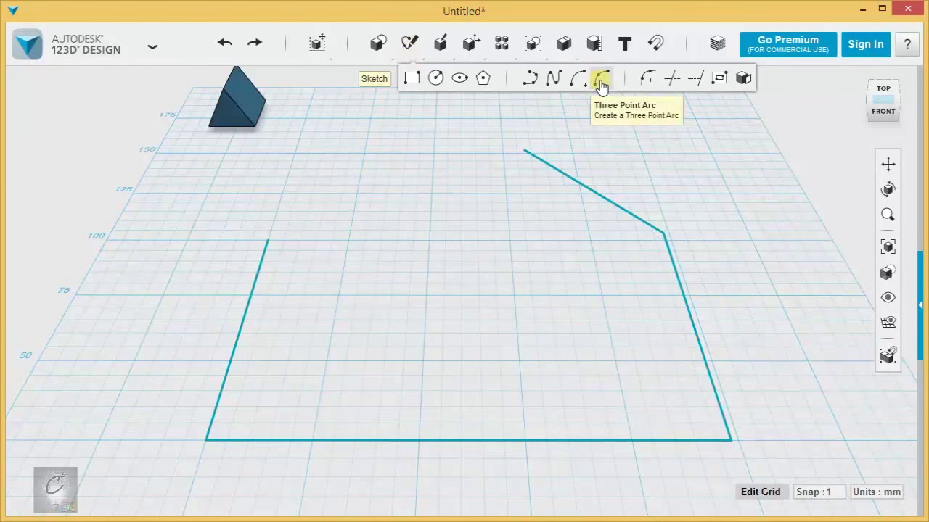
pyautogui.click(526, 150)
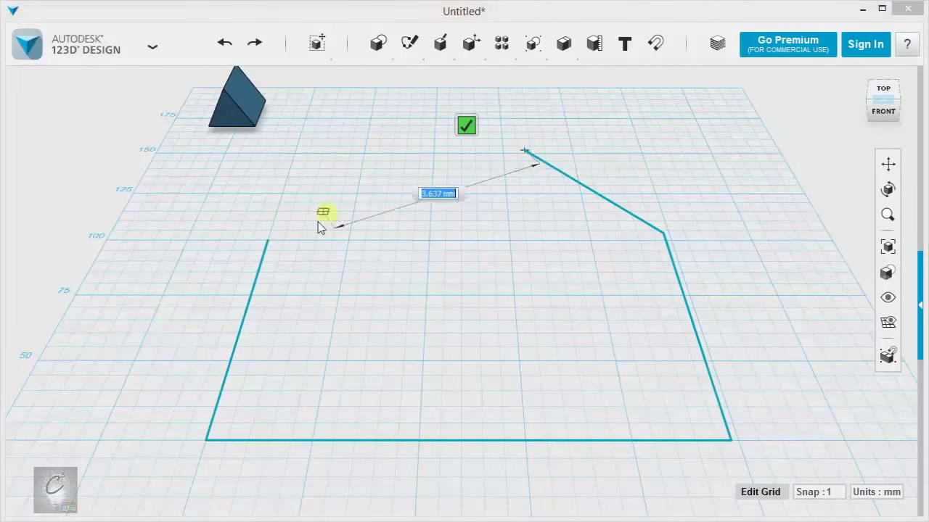
pyautogui.click(268, 241)
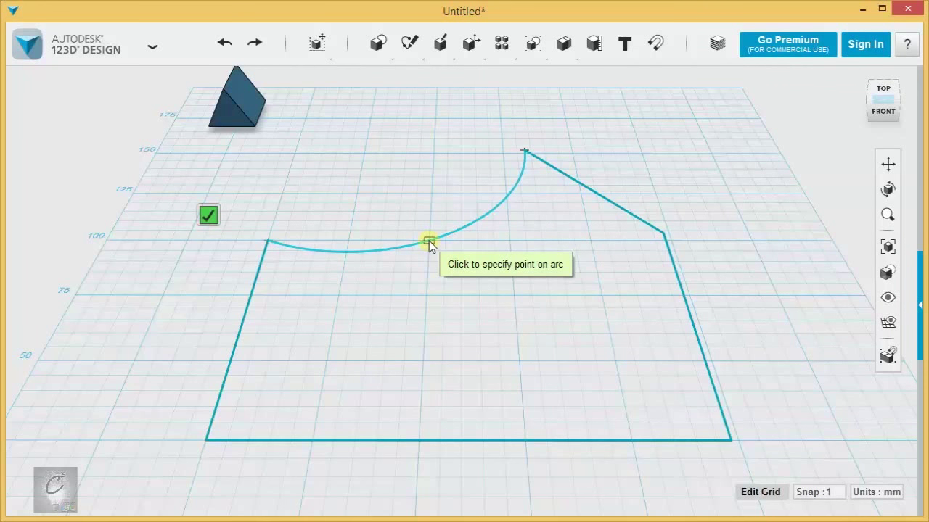
pyautogui.click(429, 241)
pyautogui.click(370, 217)
# Box-select the entire sketch and delete it, clearing the grid
pyautogui.moveTo(207, 158)
pyautogui.mouseDown()
pyautogui.moveTo(826, 444)
pyautogui.moveTo(766, 469)
pyautogui.mouseUp()
pyautogui.press('Delete')
pyautogui.moveTo(411, 45)
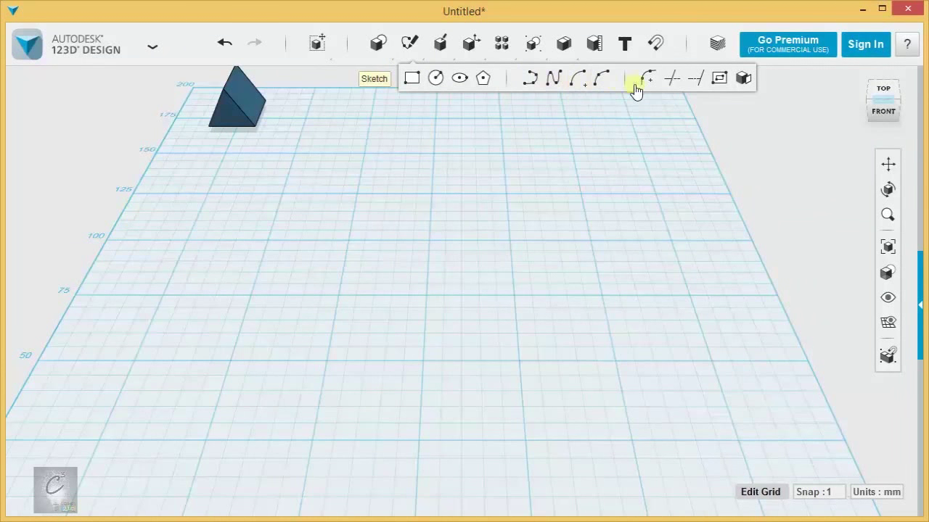
pyautogui.scroll(-3, 625, 208)
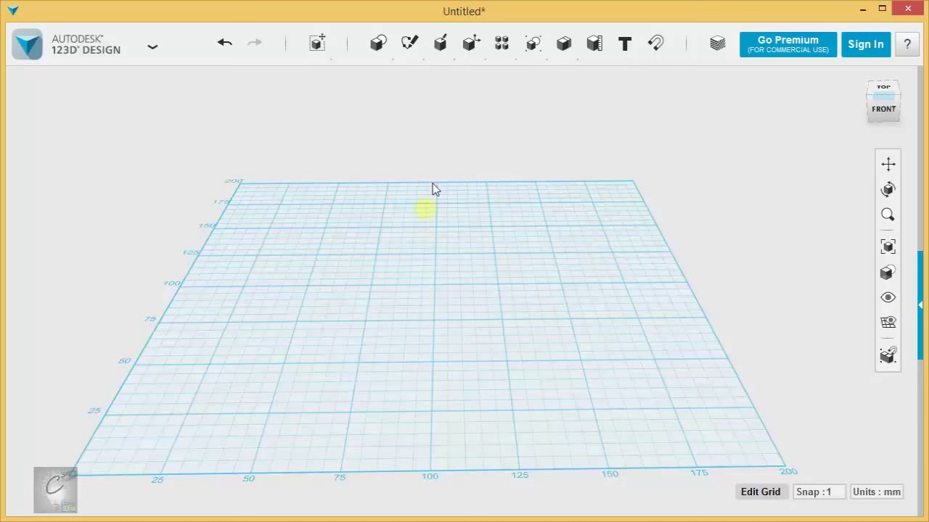
pyautogui.moveTo(440, 45)
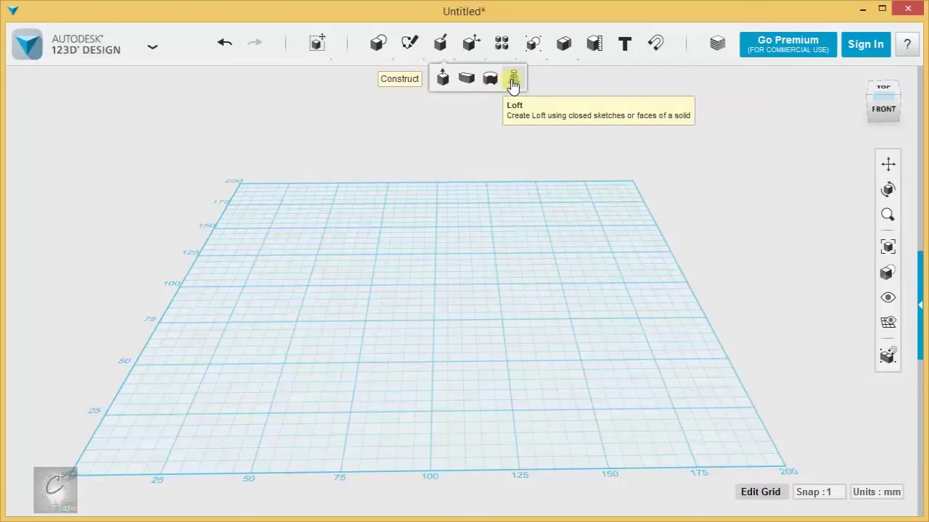
pyautogui.moveTo(503, 44)
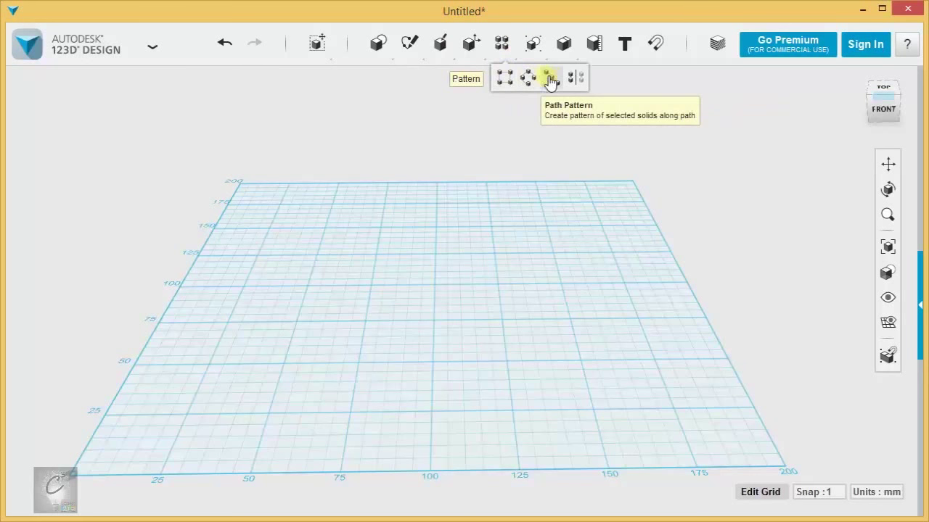